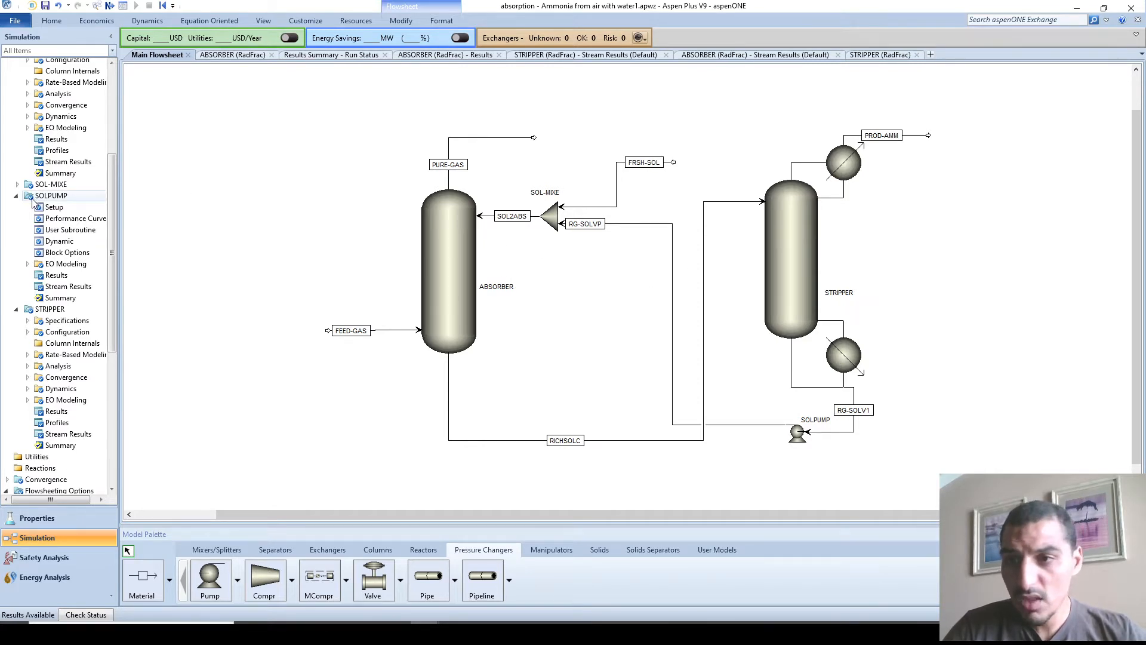
Check the conditions and total mole flow in the FRSH-SOL stream results, and close the results form
scroll(34, 200, up, 5)
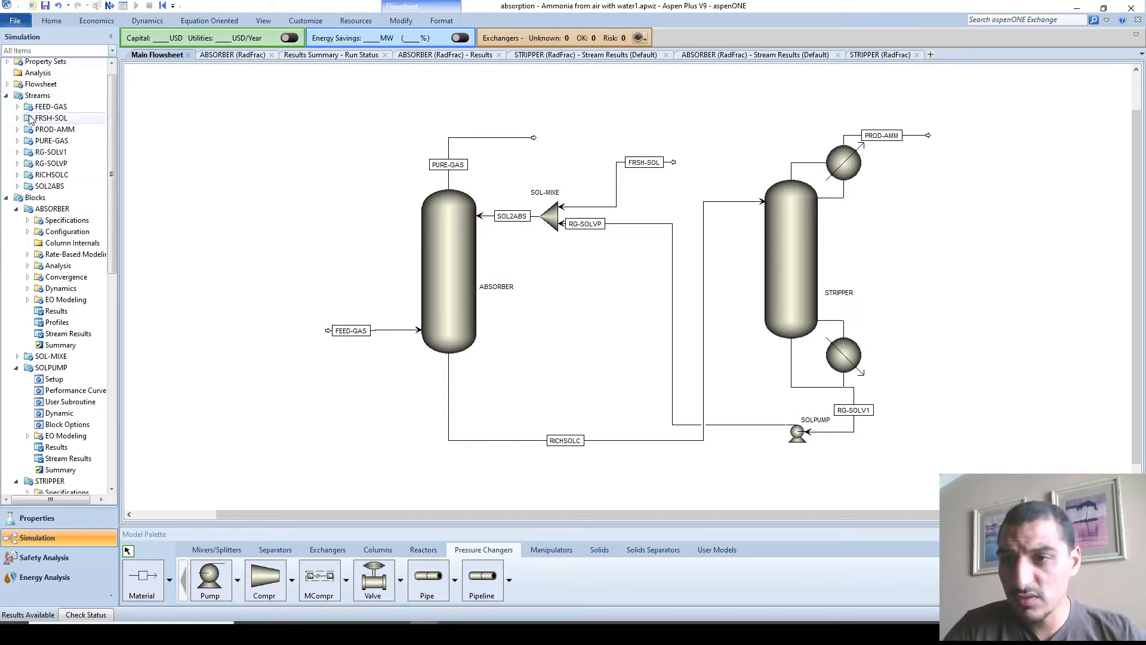
click(19, 119)
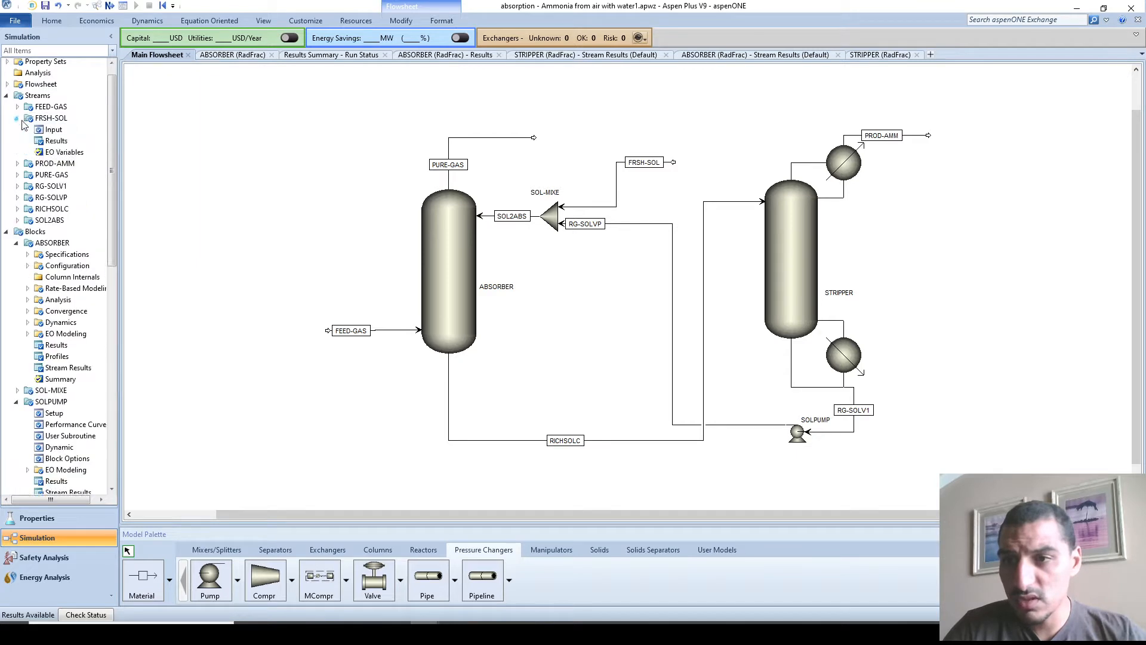
double_click(54, 143)
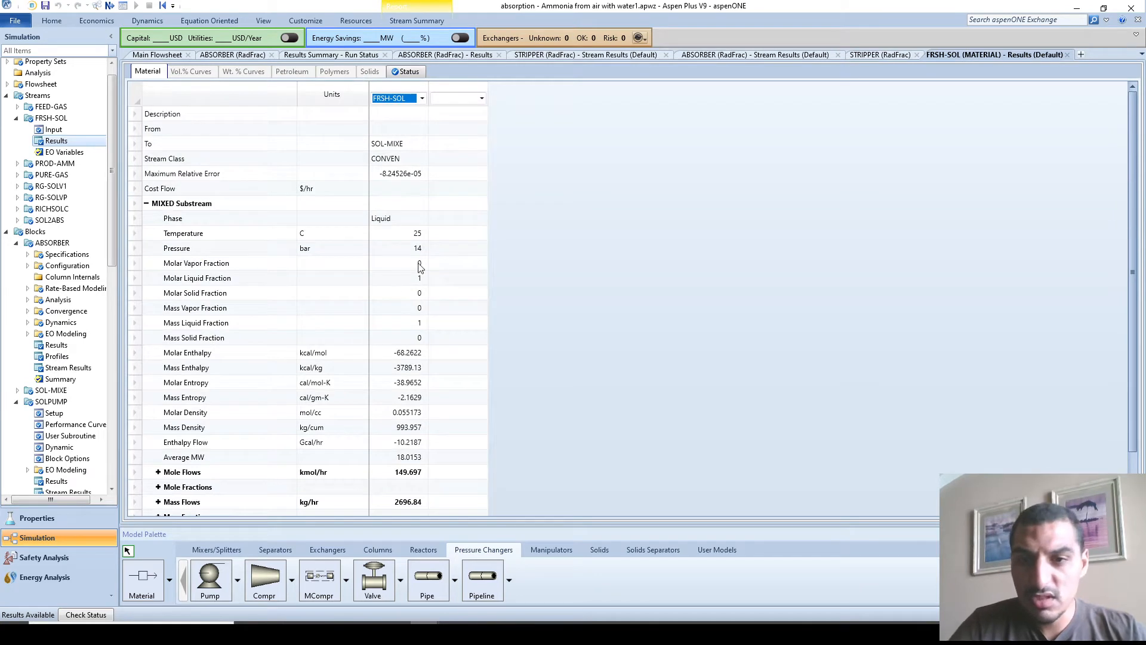
scroll(418, 266, down, 3)
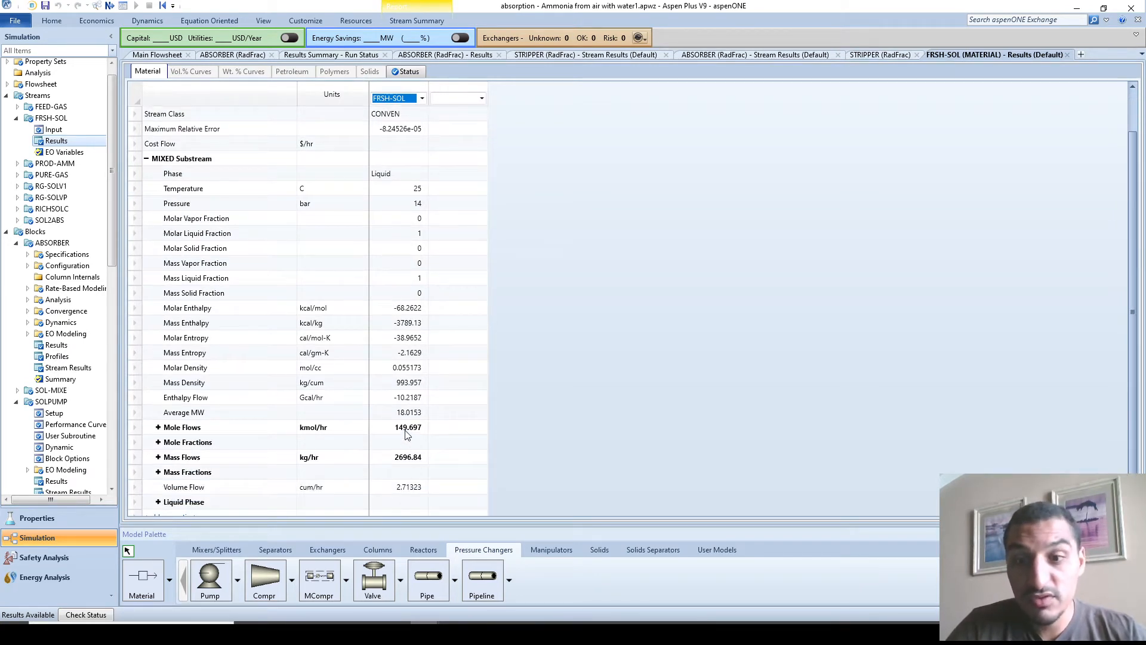
click(408, 431)
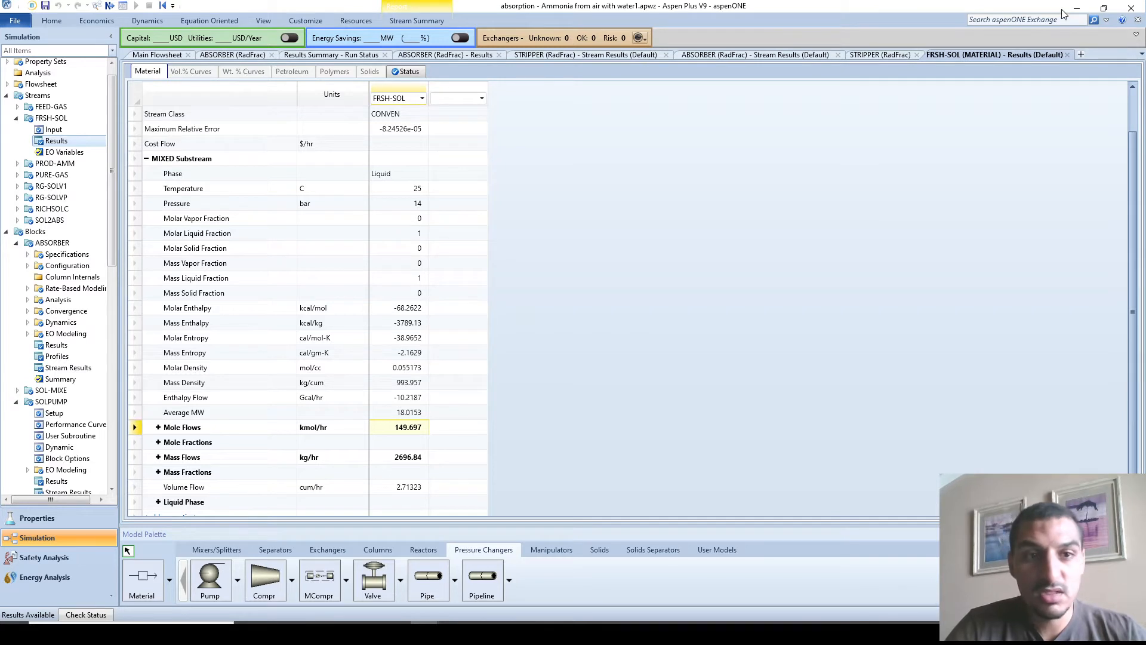
click(1067, 55)
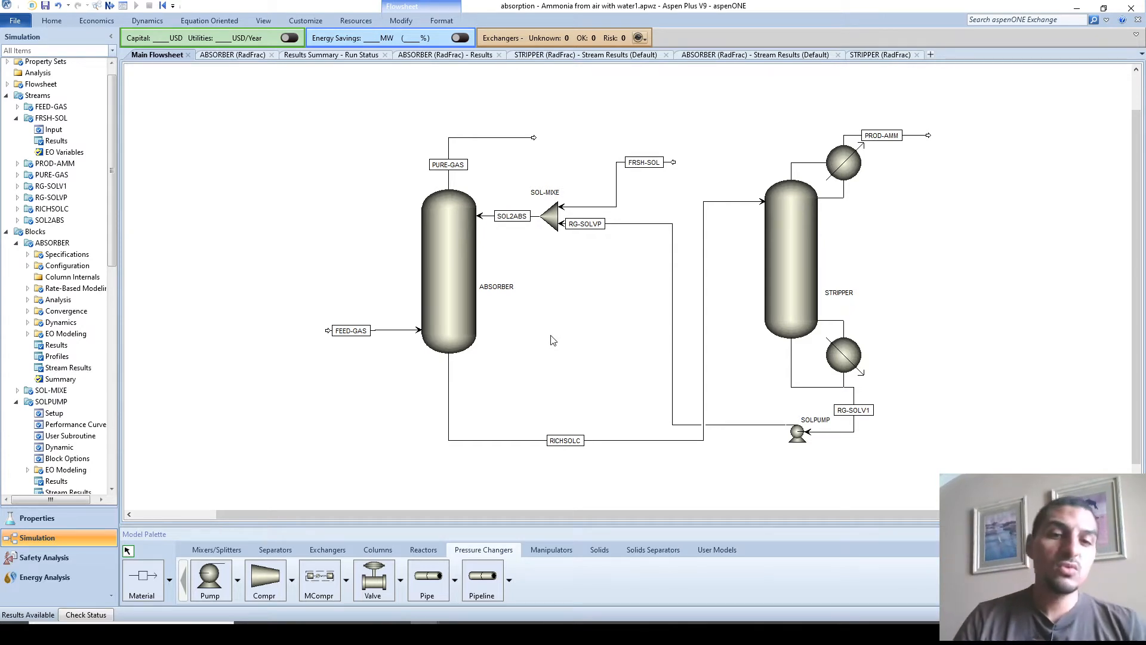
Review the absorber's stream stages and configuration specifications, and return to the main flowsheet
double_click(469, 255)
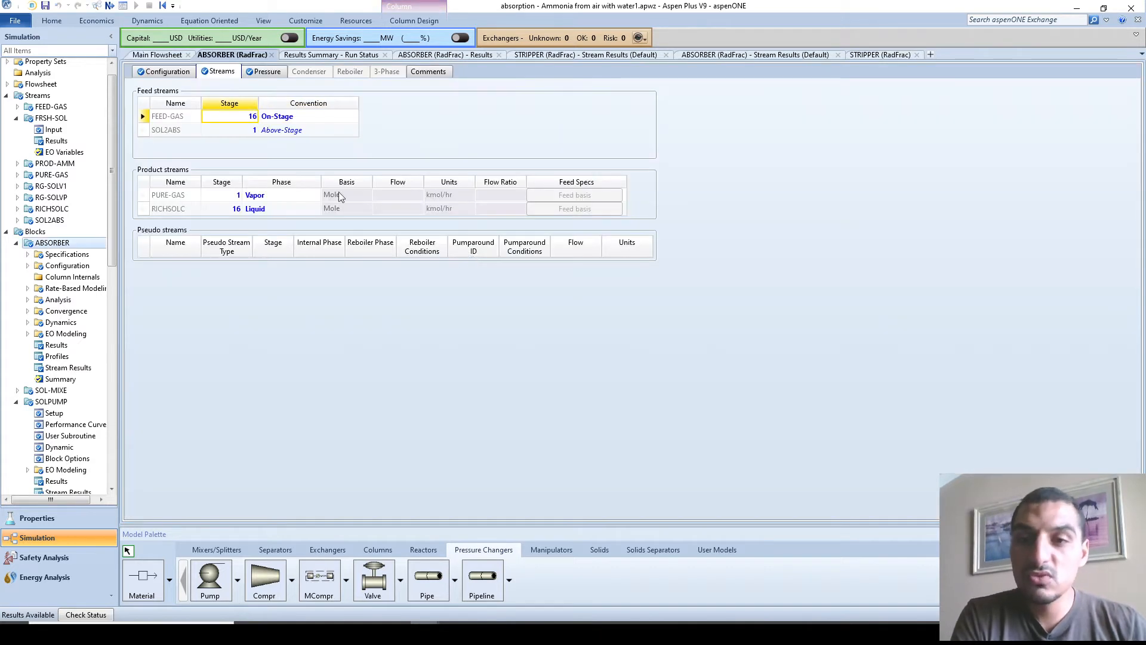
click(165, 71)
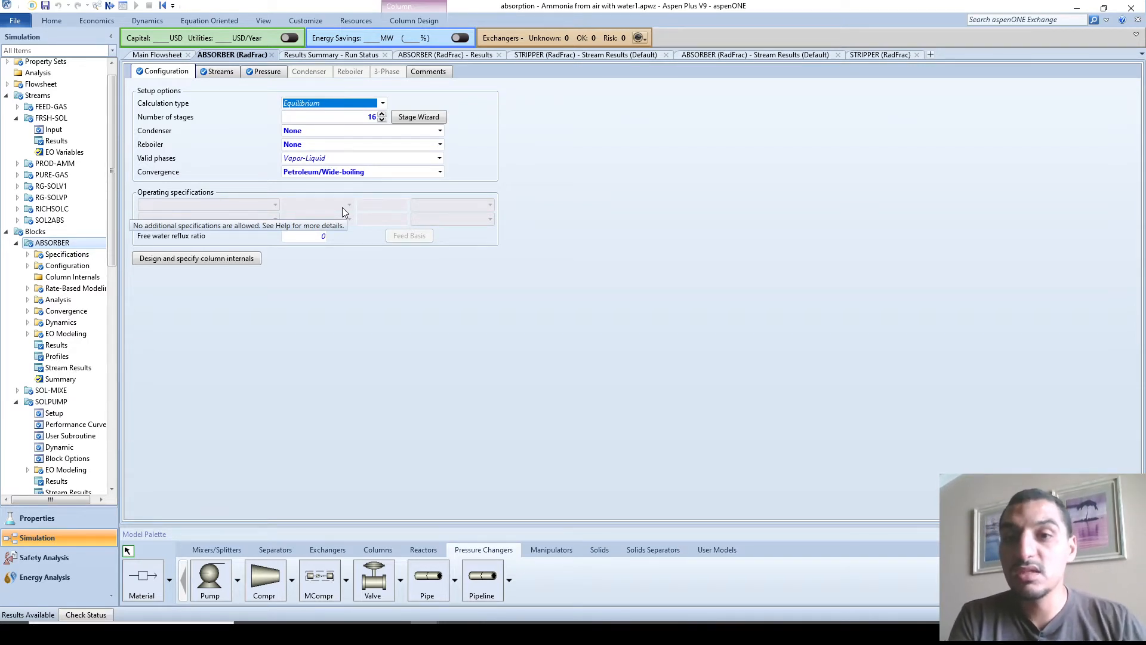
click(159, 54)
Examine the absorber's stream results, focusing on the temperature of the SOL2ABS solvent feed
click(505, 185)
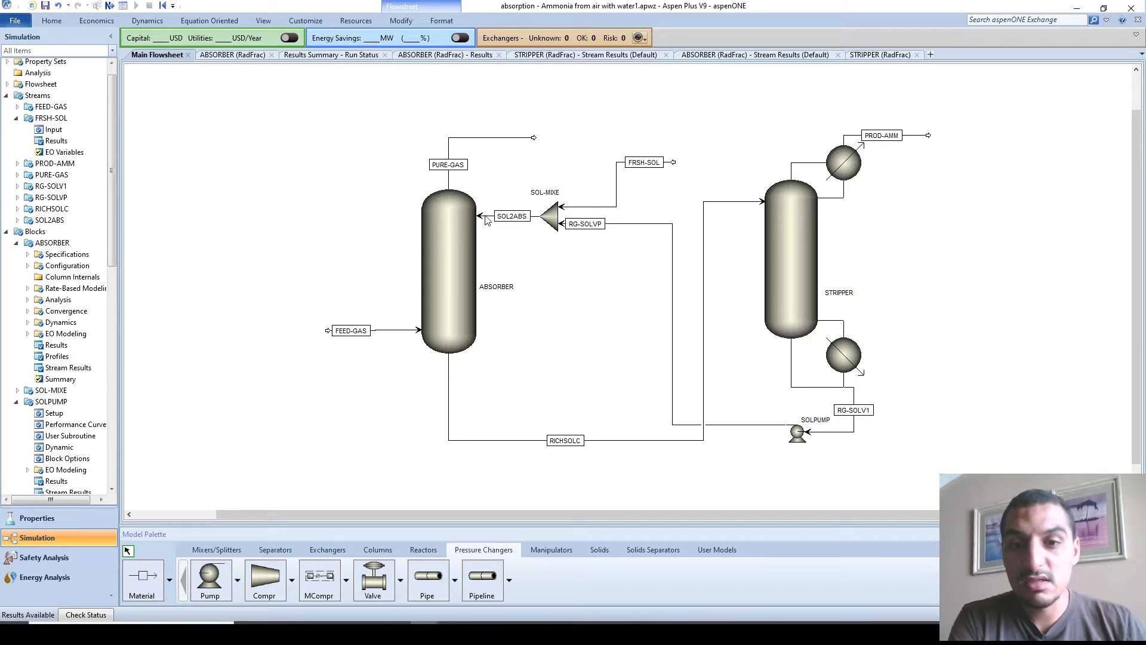
right_click(449, 255)
key(Escape)
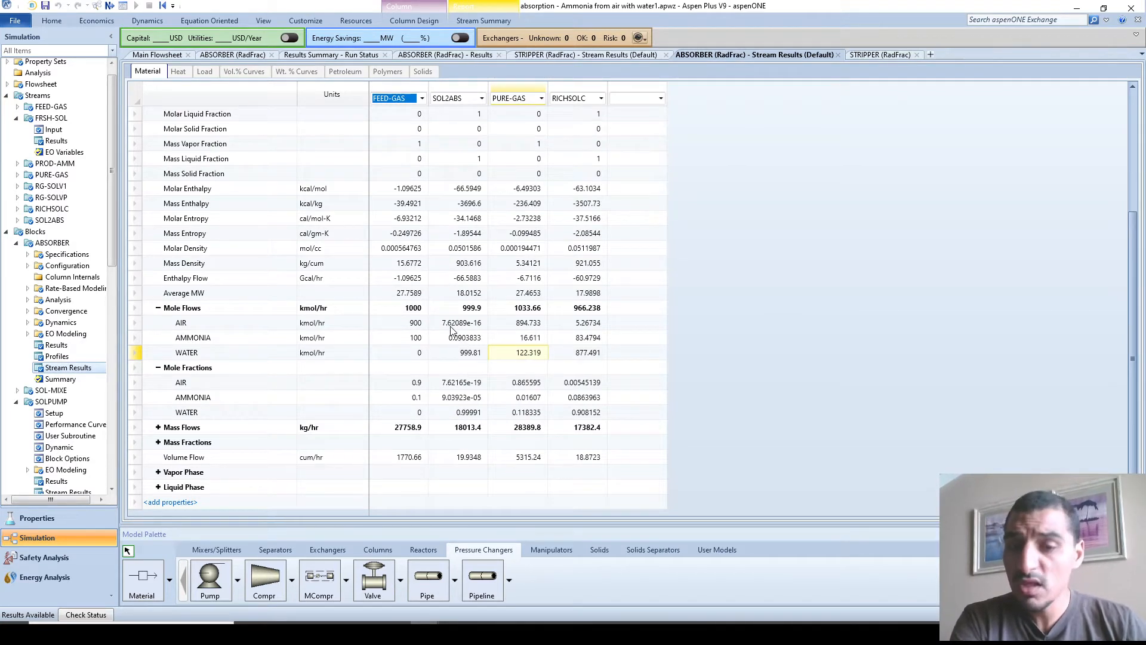
scroll(460, 325, up, 1)
scroll(459, 325, up, 3)
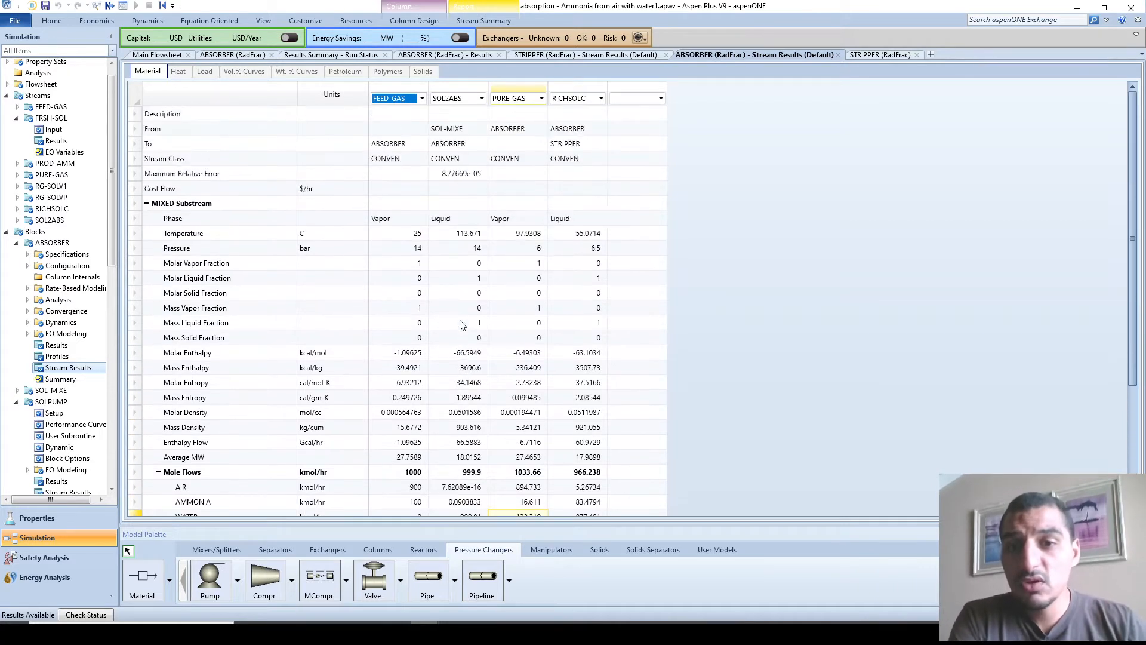
click(460, 237)
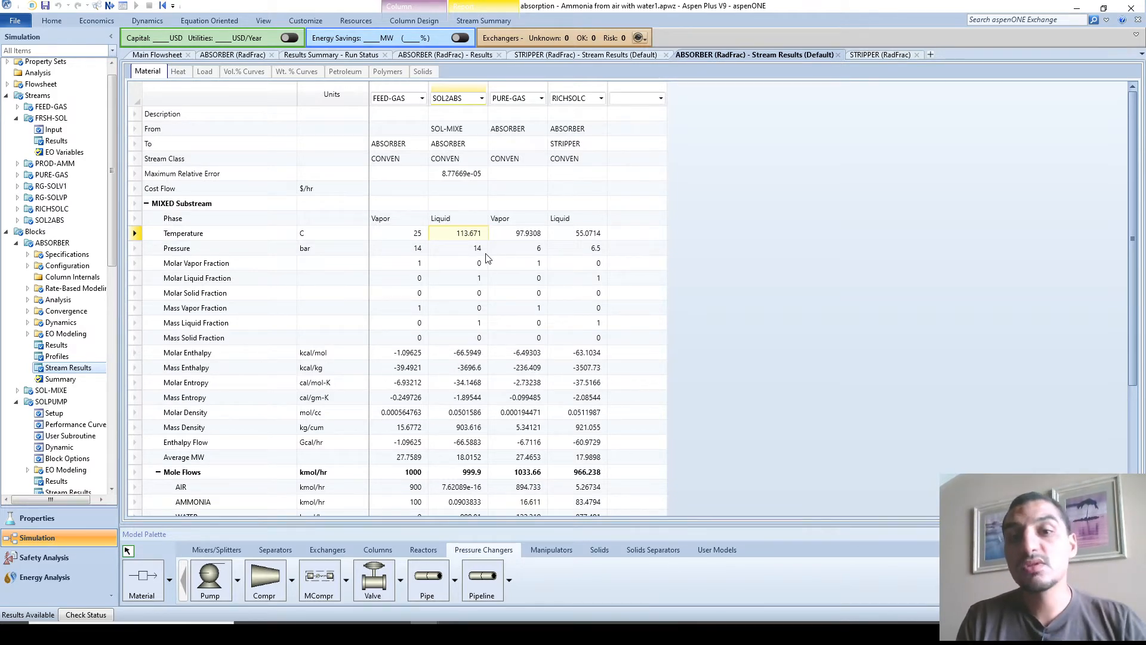
Switch to the Absorption Stripping System slide to review the rich-lean solvent exchanger, and return to the Aspen Plus main flowsheet
key(alt+Tab)
key(alt+Tab)
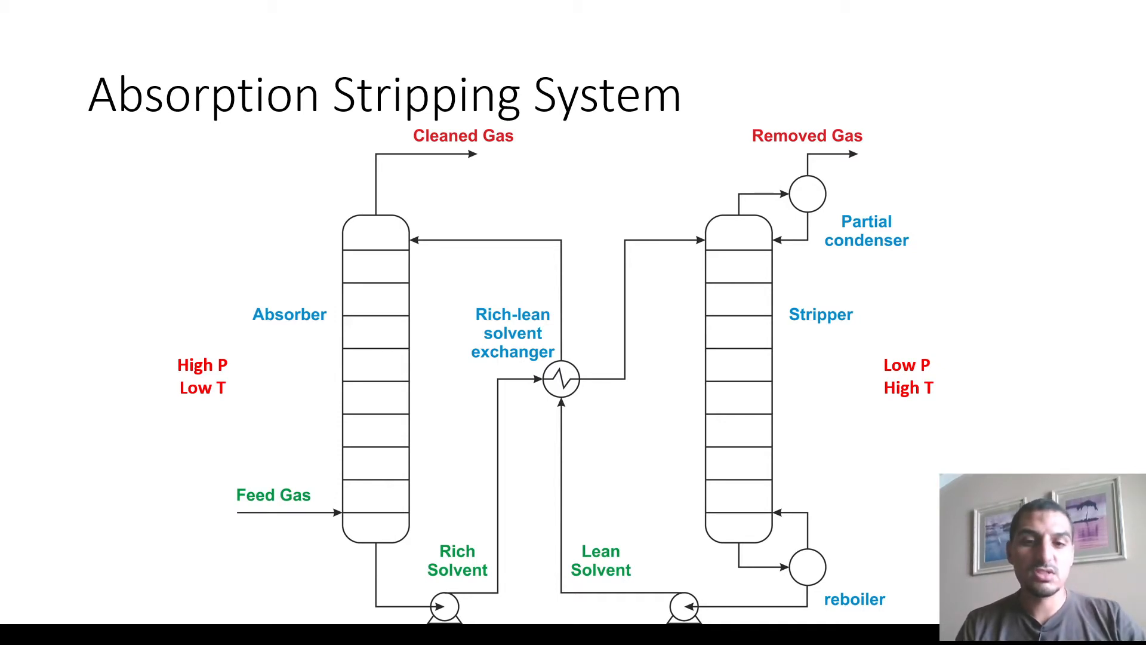
key(alt+Tab)
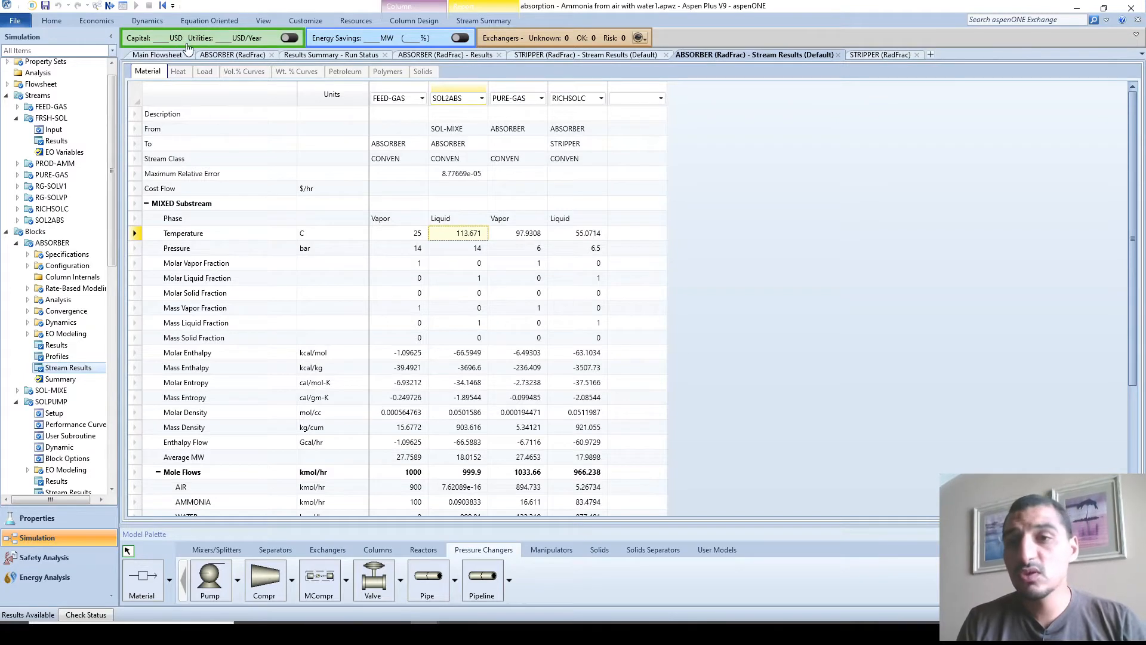
click(163, 56)
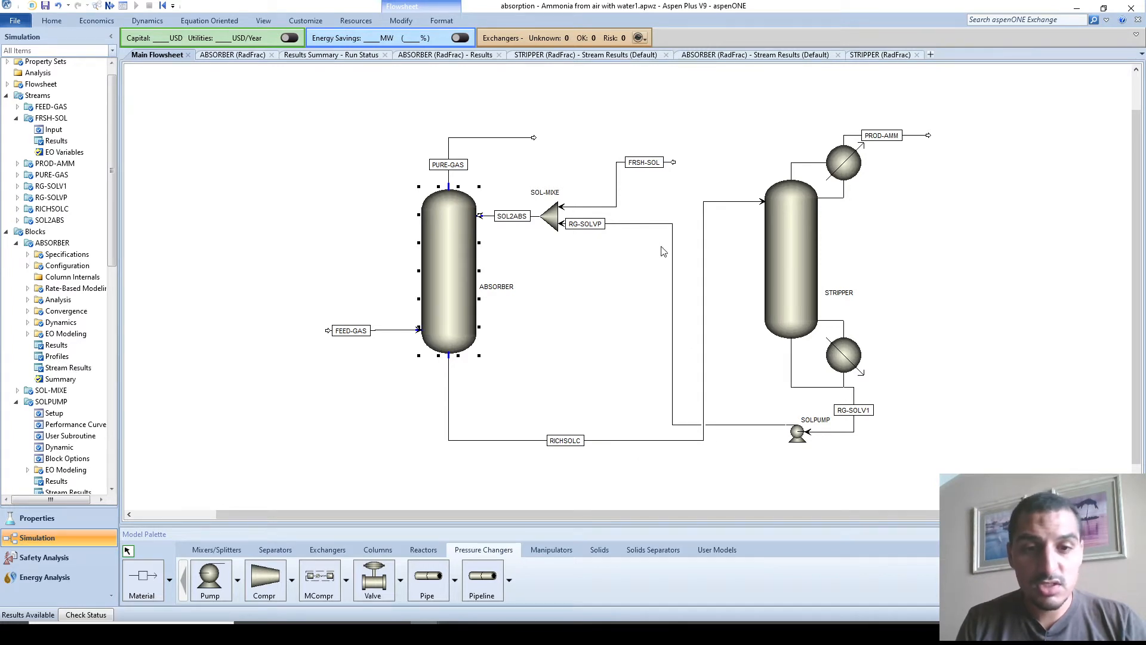
click(370, 453)
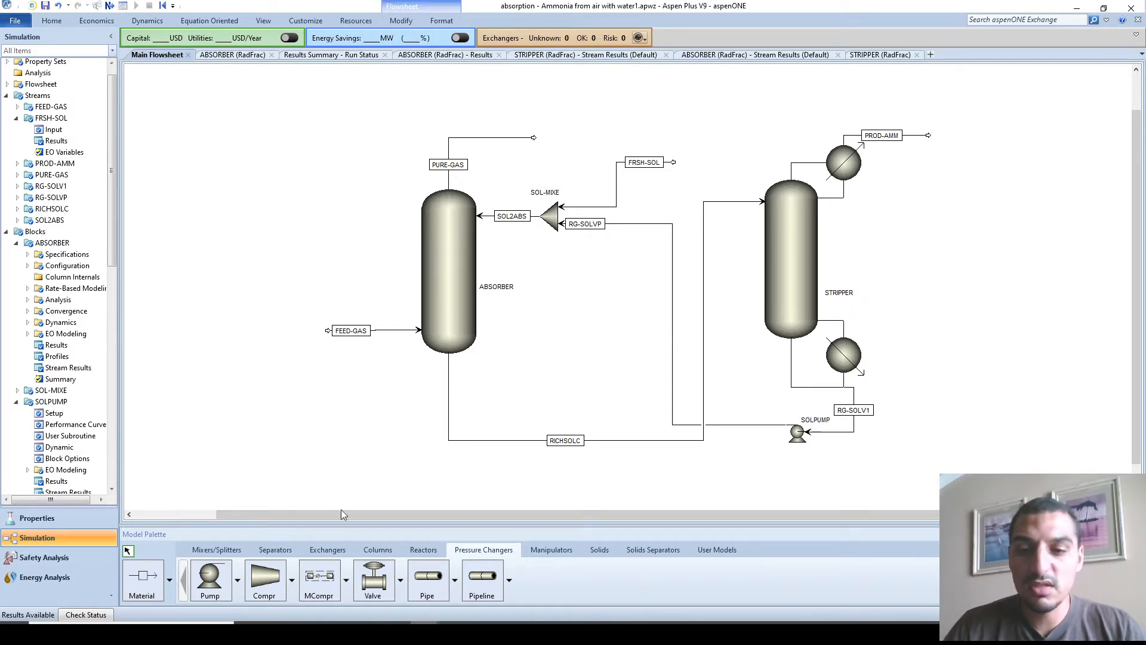
Place a HeatX exchanger block between the absorber and the stripper and name it SOL-EXCH
click(334, 550)
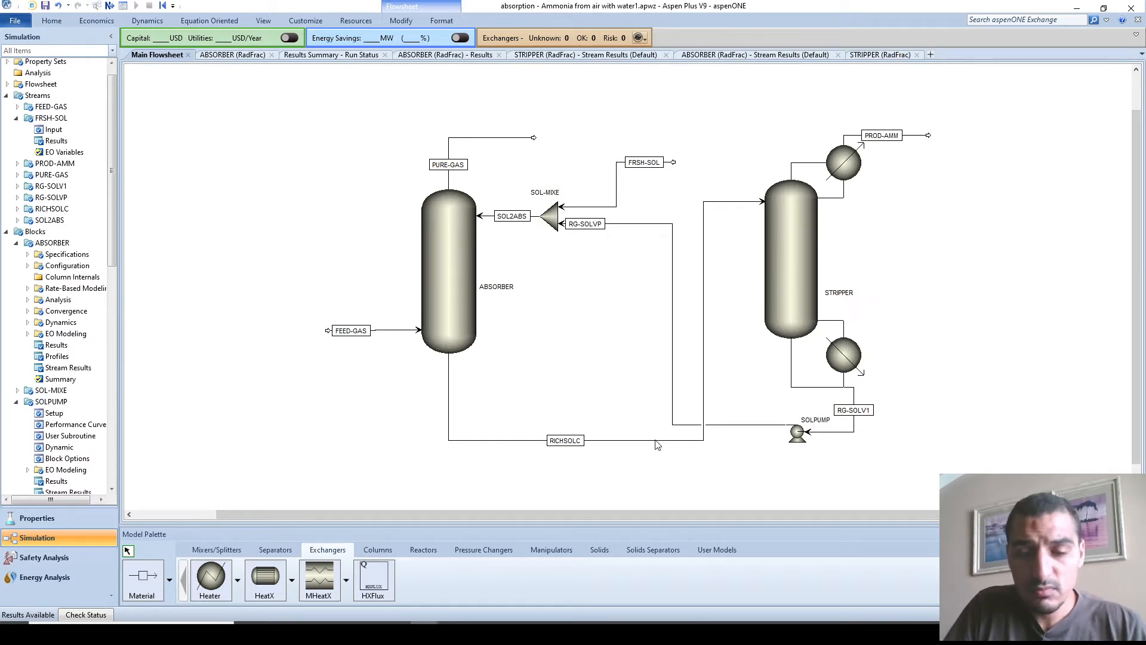
click(631, 440)
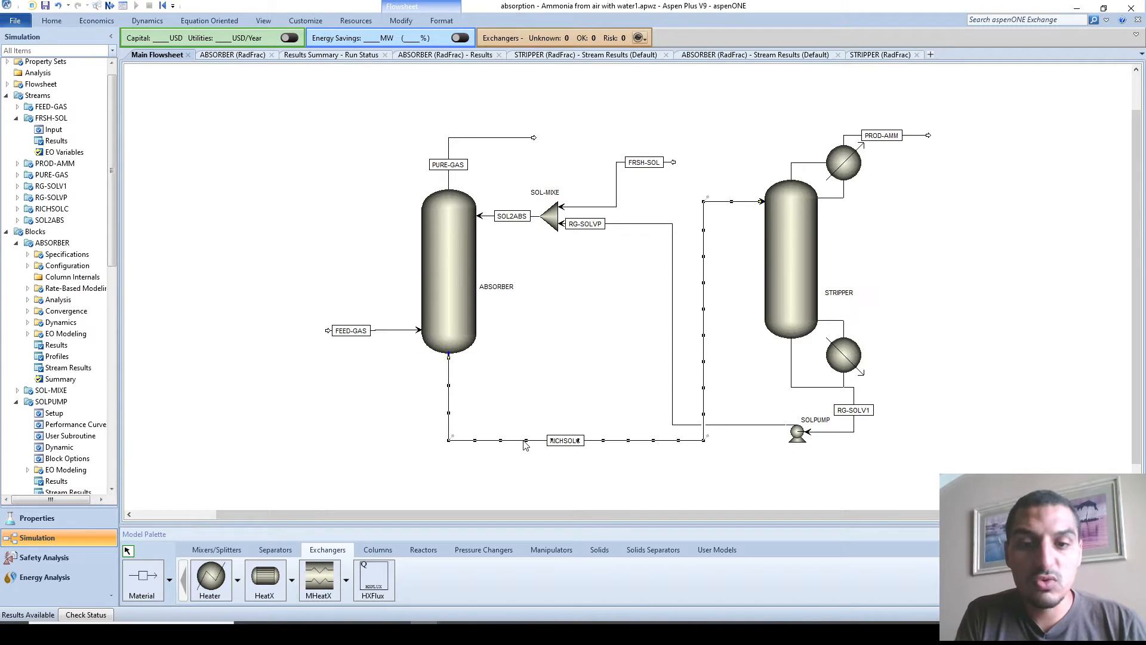
click(416, 489)
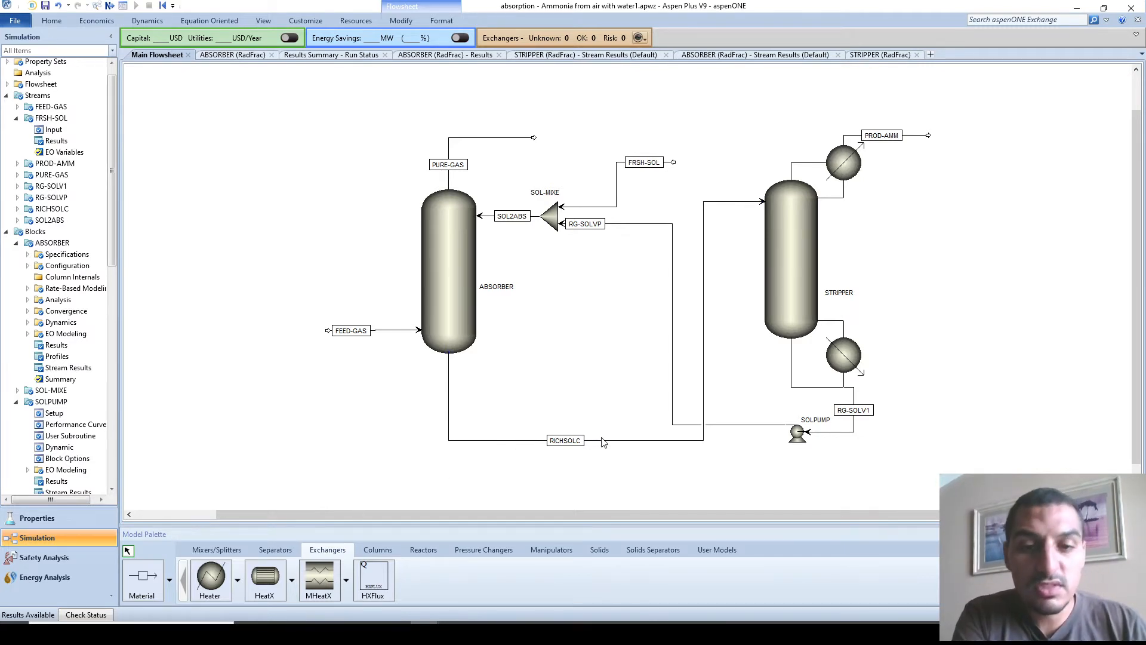
click(292, 578)
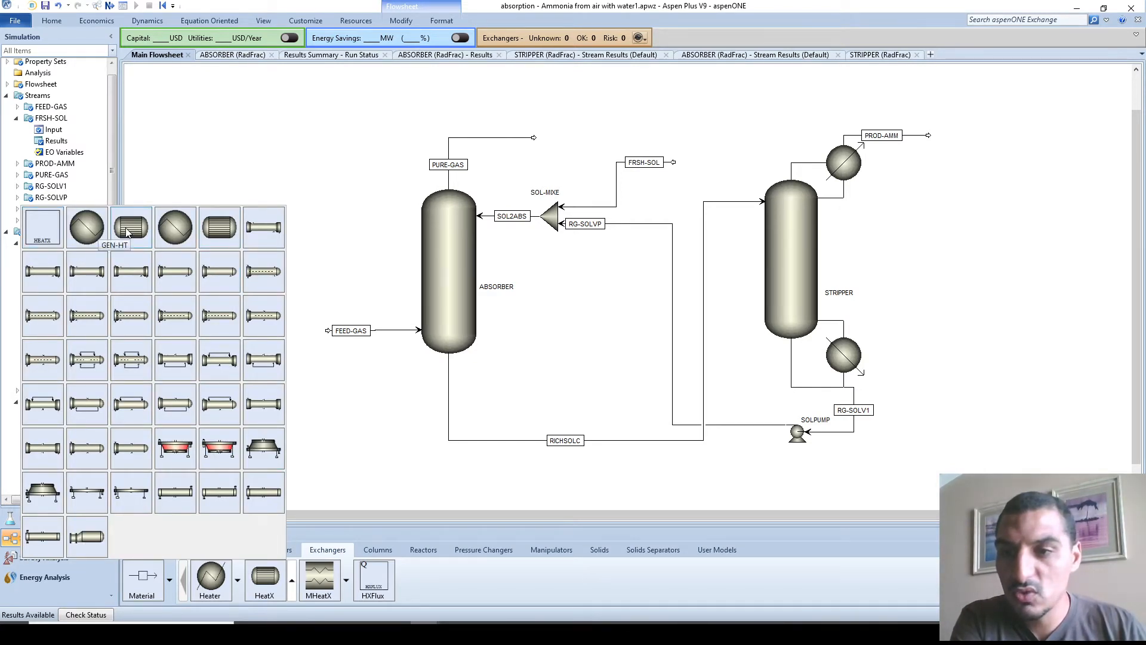
click(220, 230)
click(659, 337)
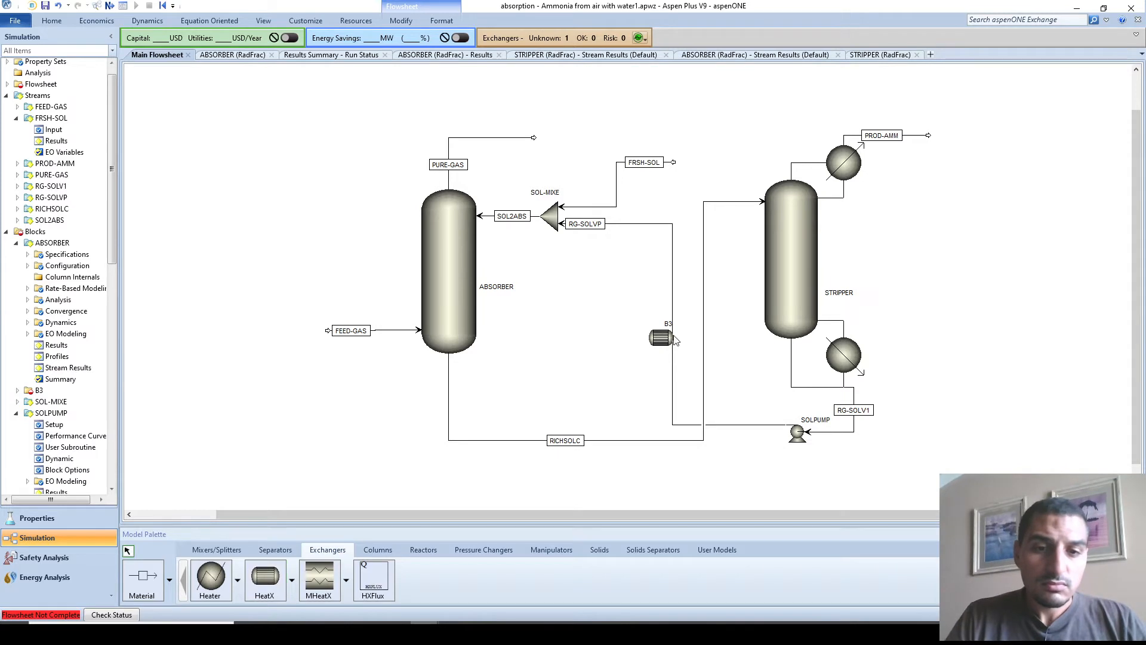
text(SOL-EXCH)
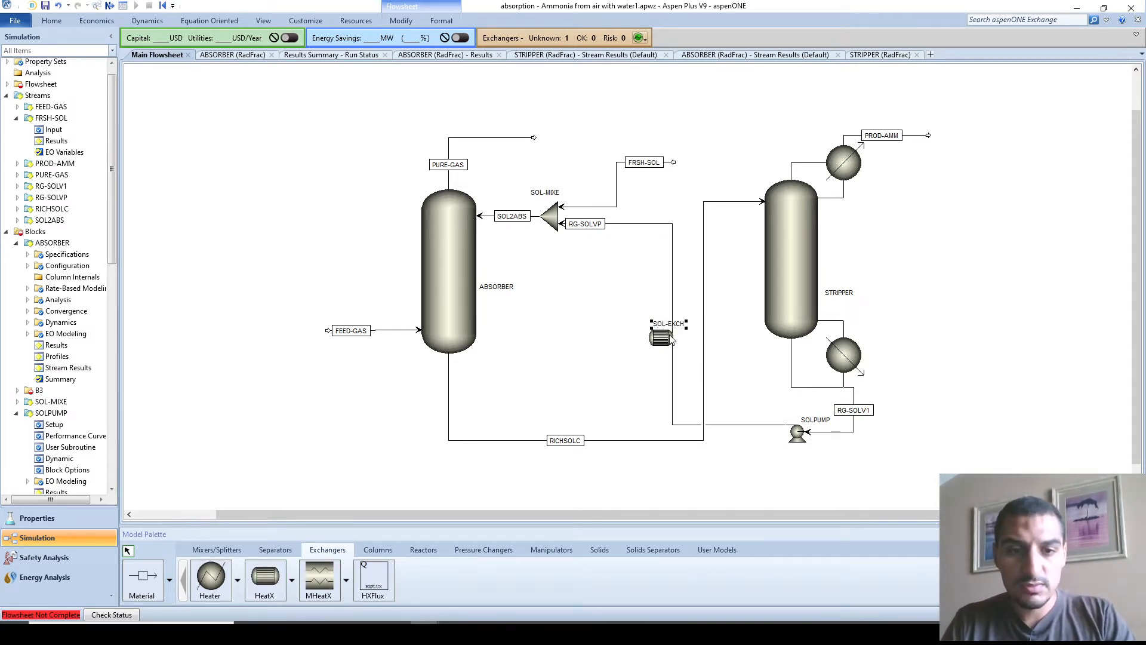
key(Return)
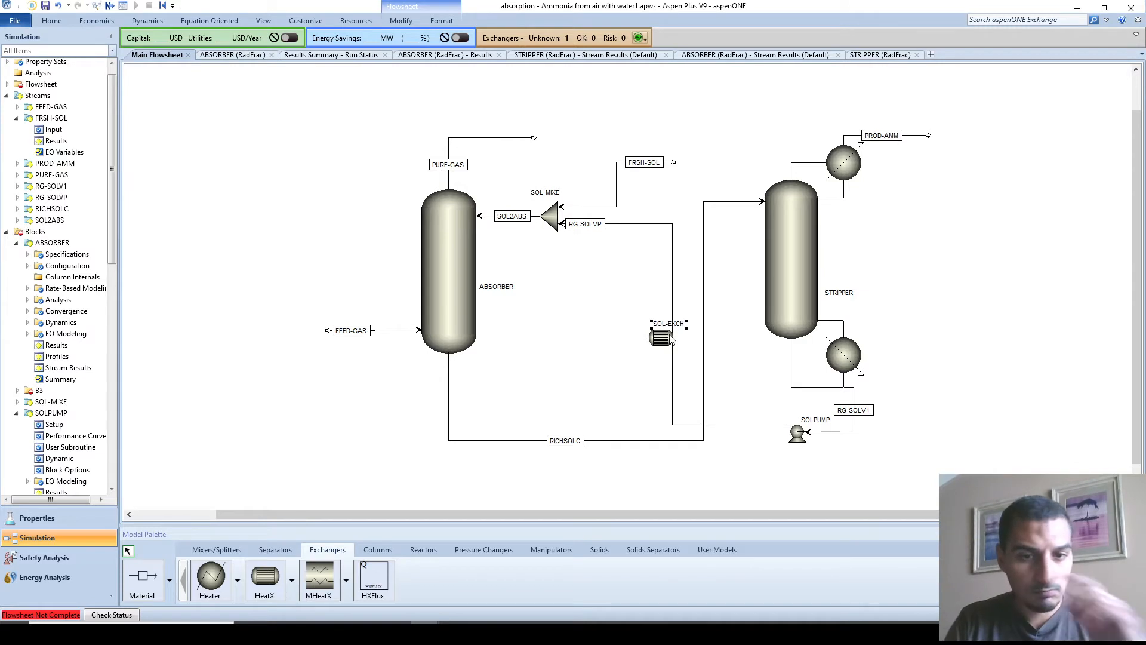
Break stream RICHSOLC without reconciling it, and route the absorber bottoms through SOL-EXCH to the stripper feed
right_click(704, 352)
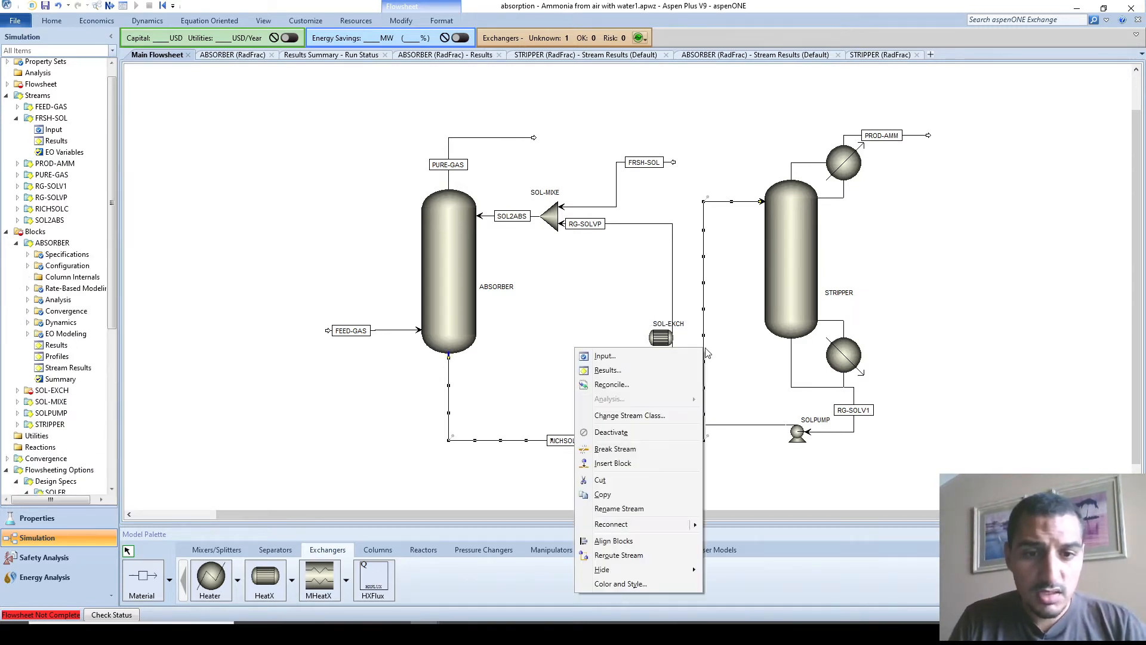
click(615, 449)
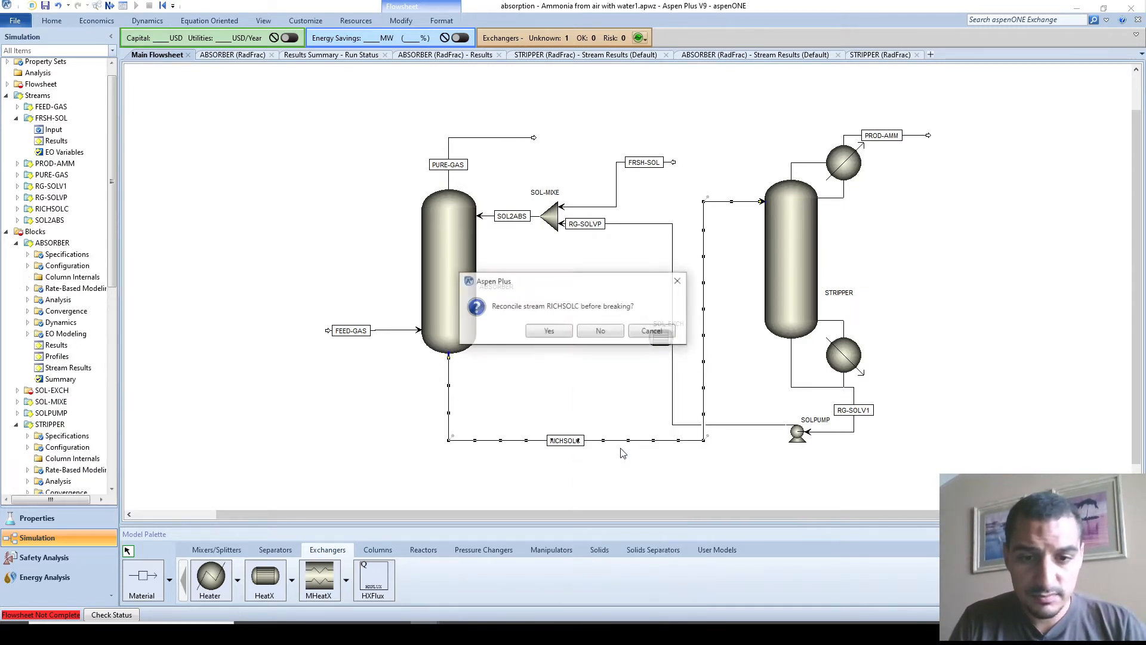
click(597, 332)
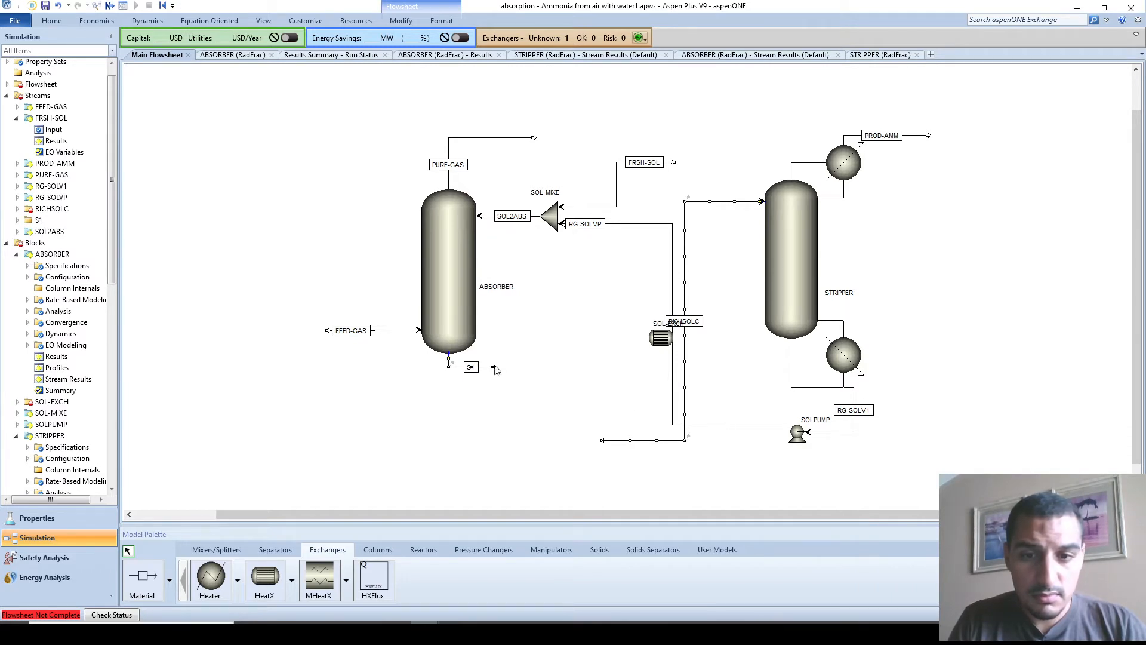
drag(493, 367, 639, 340)
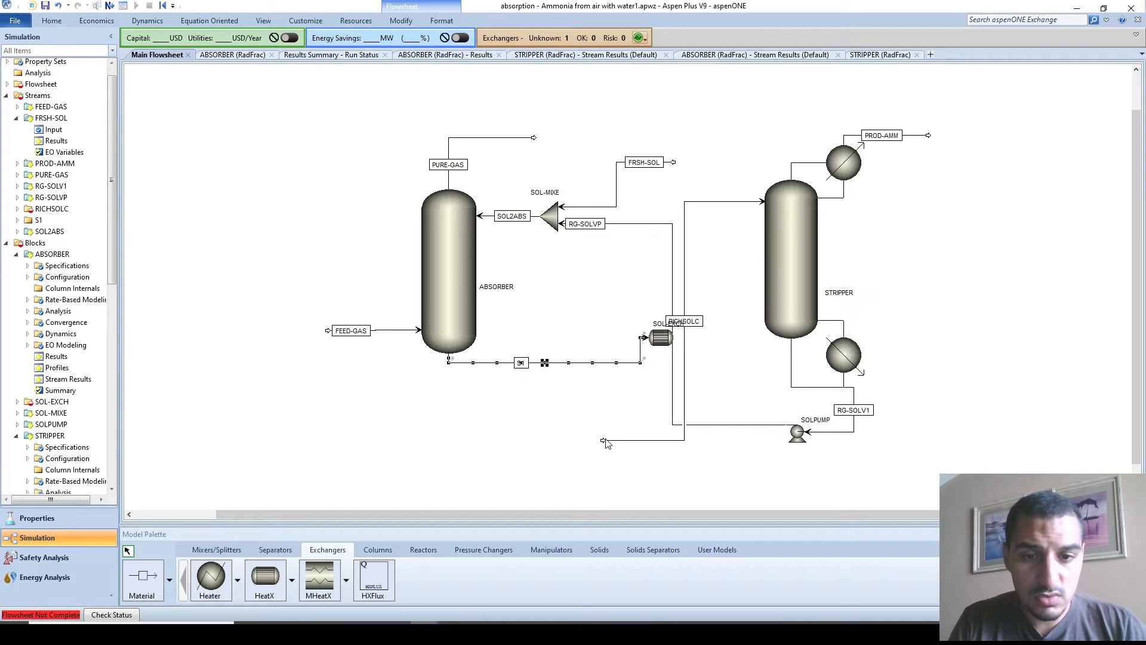
drag(602, 440, 679, 338)
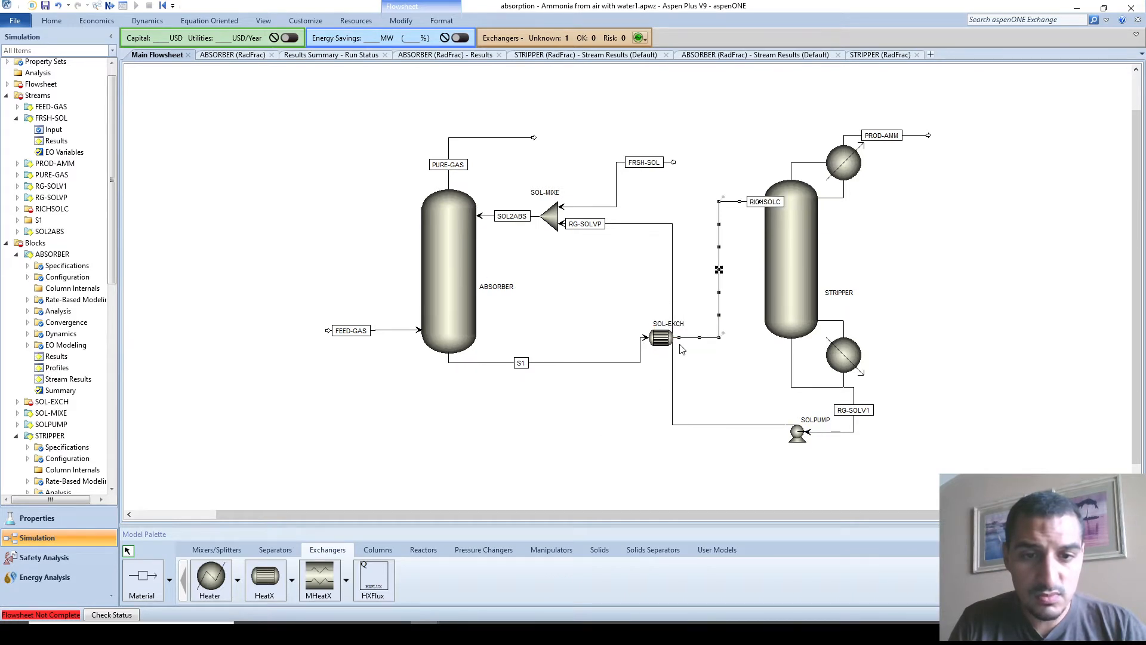
Break stream RG-SOLVP without reconciling it, and connect the piece leaving SOLPUMP to the lower inlet of SOL-EXCH
click(672, 366)
right_click(670, 365)
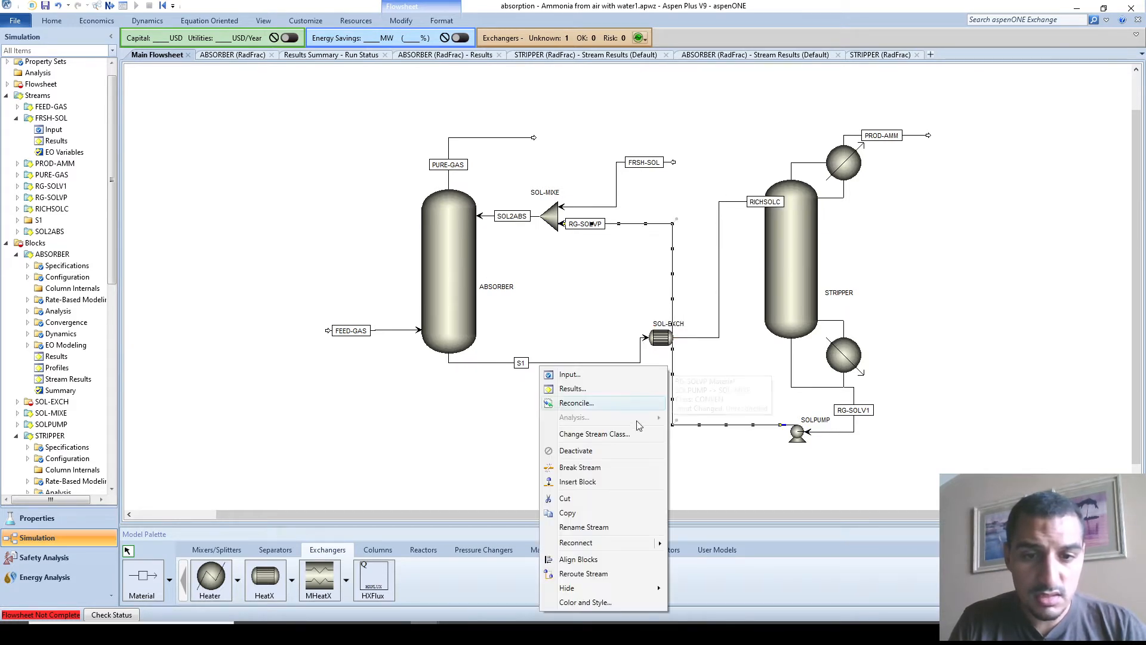
click(598, 473)
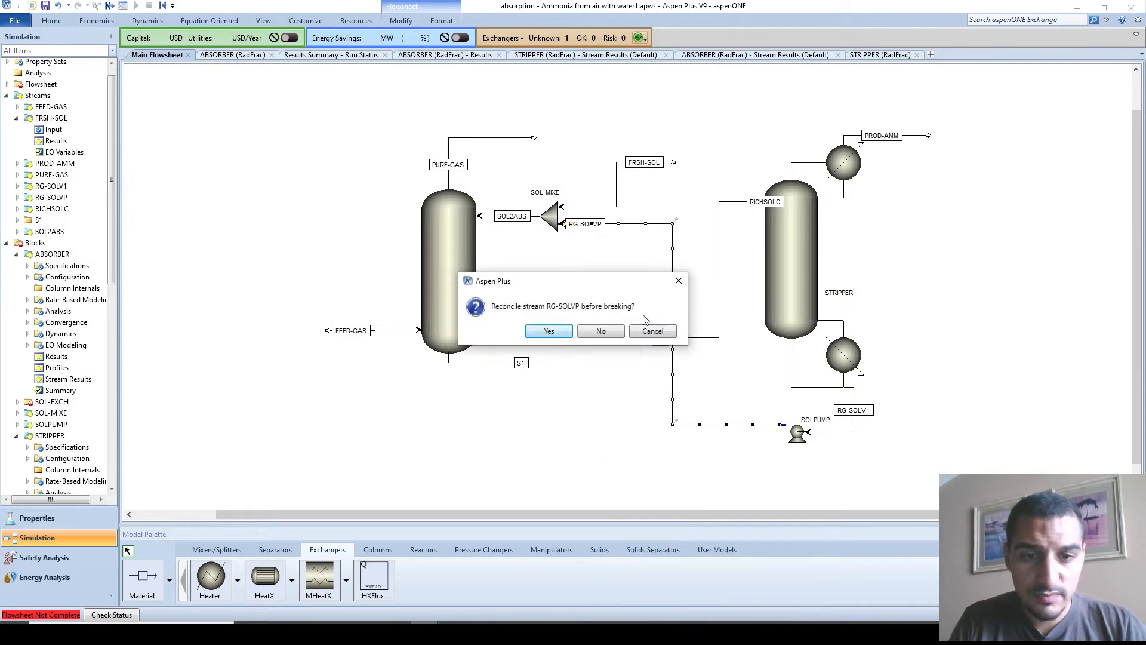
click(616, 330)
drag(733, 424, 666, 351)
double_click(671, 324)
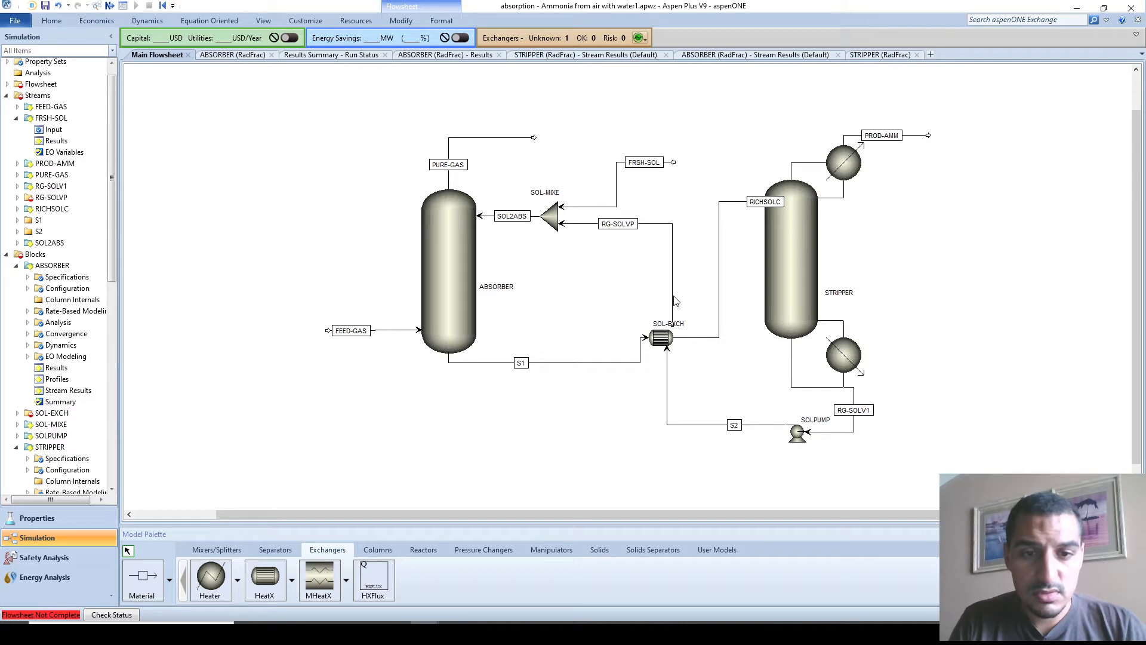
Connect the open end of RG-SOLVP to the upper outlet of SOL-EXCH, moving the exchanger nearer the absorber and enlarging its icon
click(672, 339)
drag(673, 340, 618, 316)
click(660, 348)
click(647, 328)
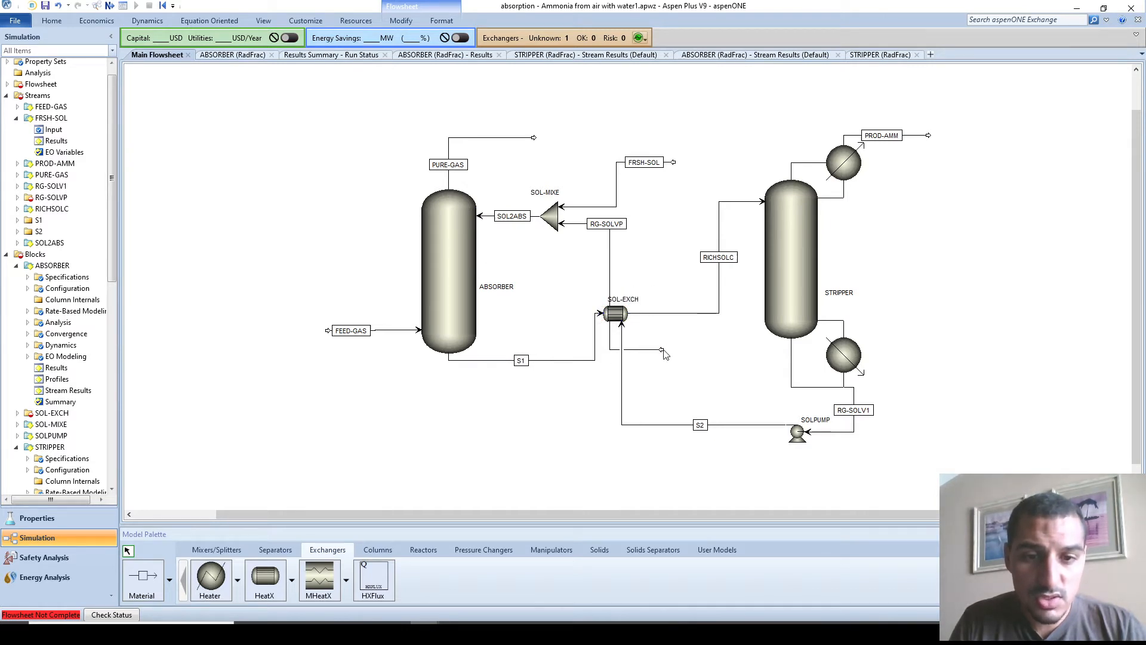
drag(661, 349, 645, 303)
click(629, 305)
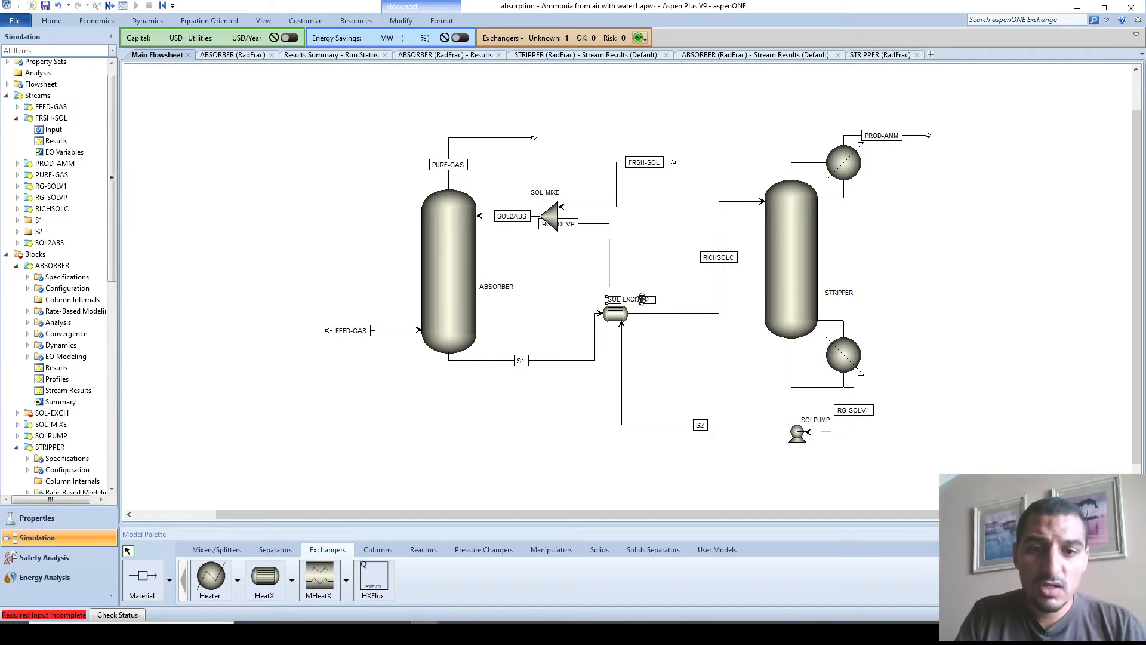
drag(628, 322, 639, 343)
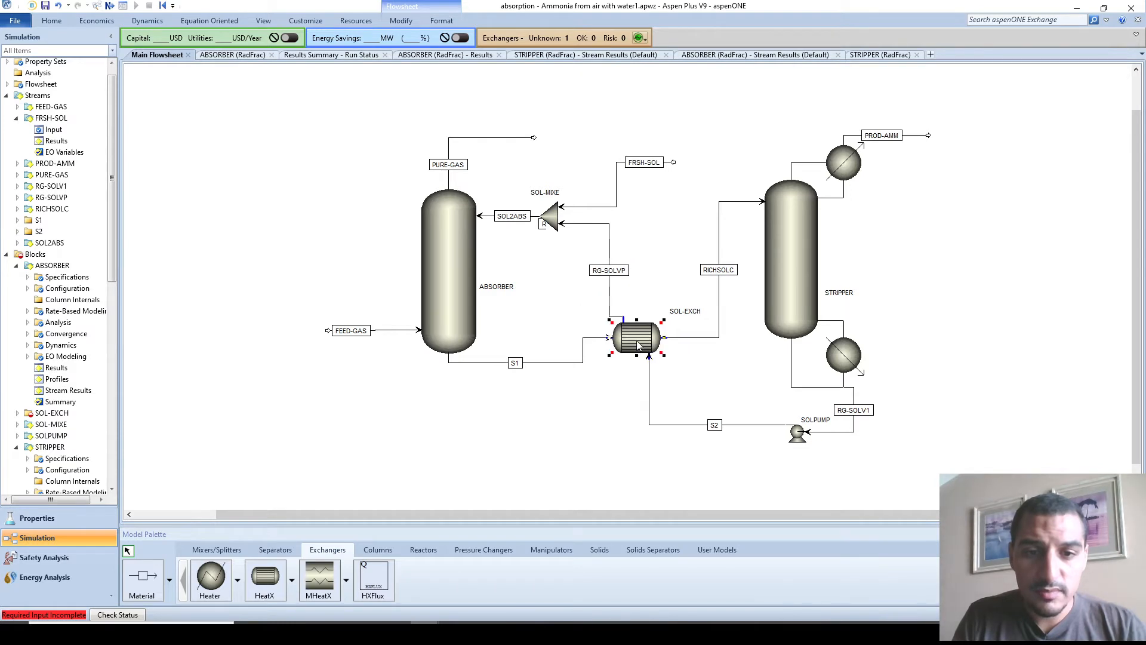
click(715, 425)
text(EG)
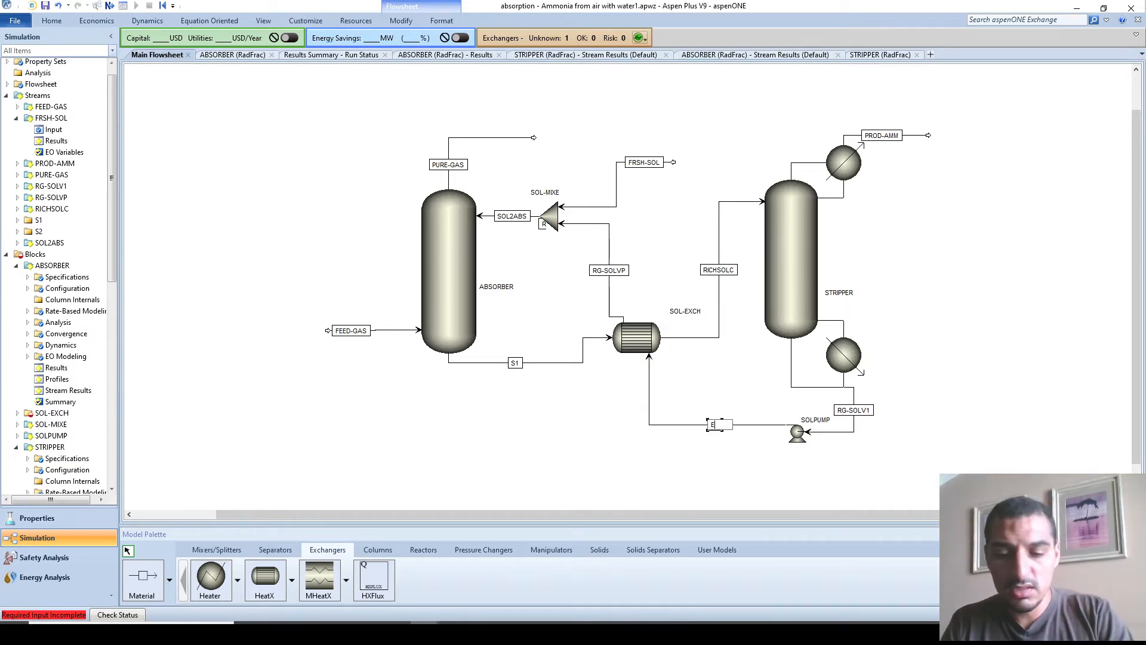
key(BackSpace)
key(BackSpace)
text(RG)
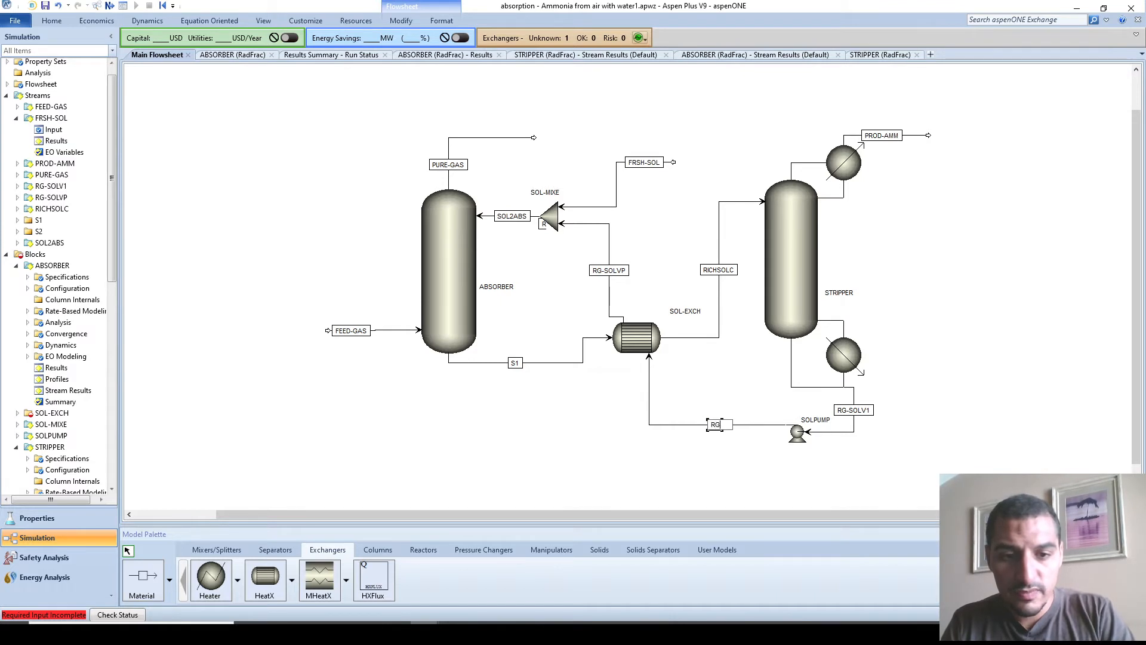
text(-S)
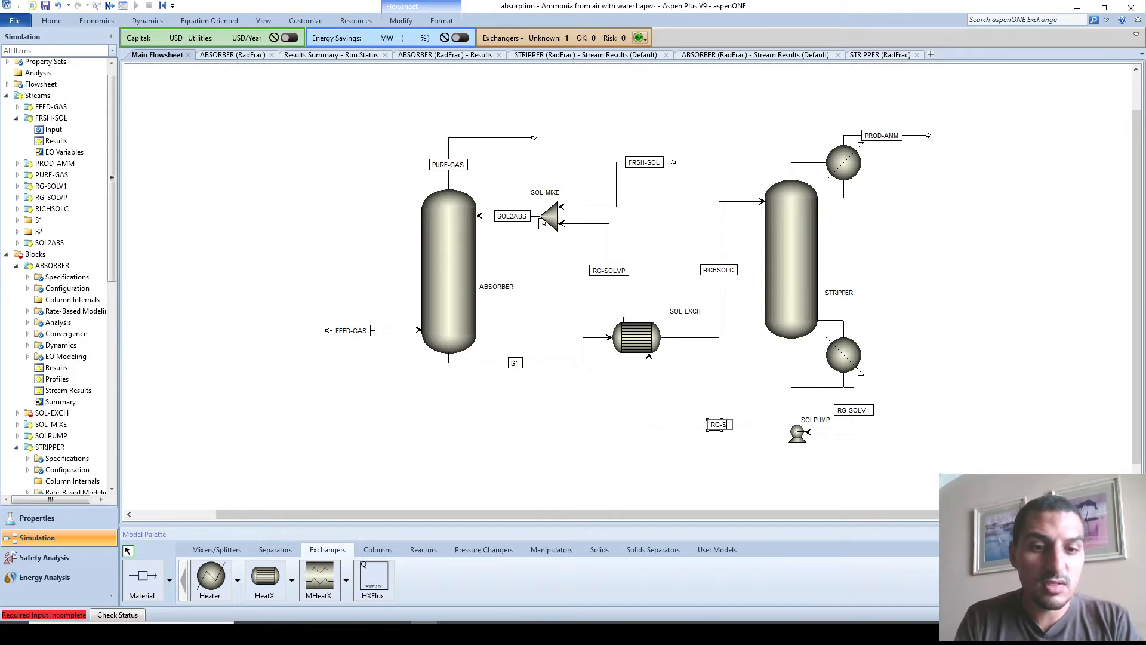
text(OL)
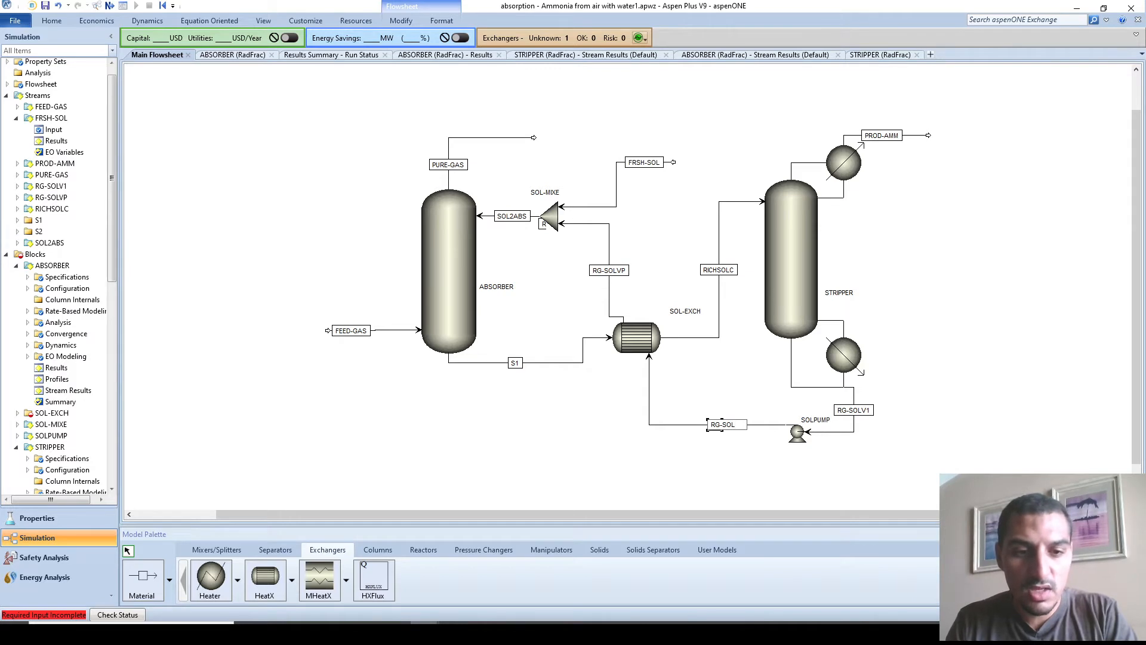
key(Escape)
Rename the solvent stream from SOL-EXCH to SOL-MIXE as RGSOLPC
double_click(608, 269)
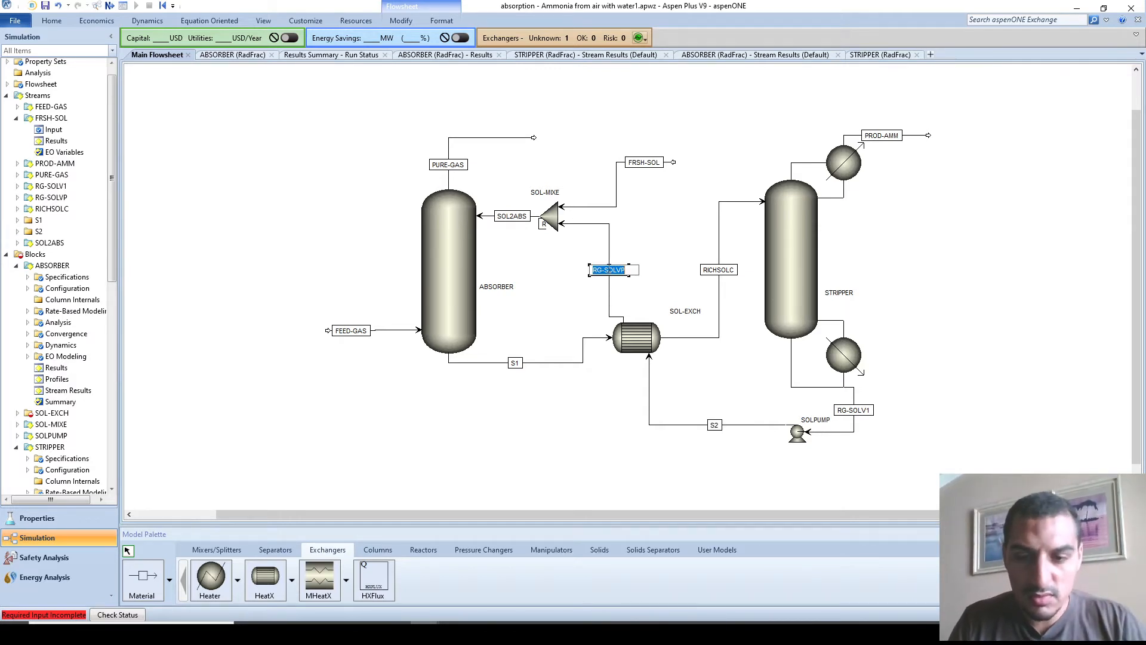
click(609, 270)
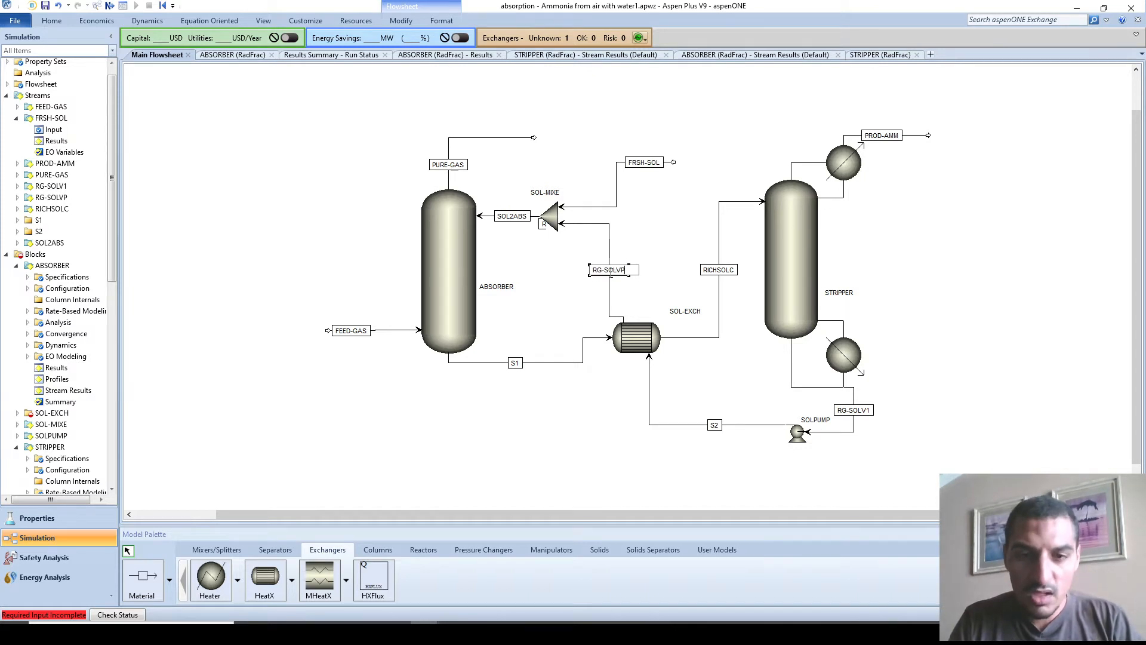
key(BackSpace)
key(BackSpace)
text(C)
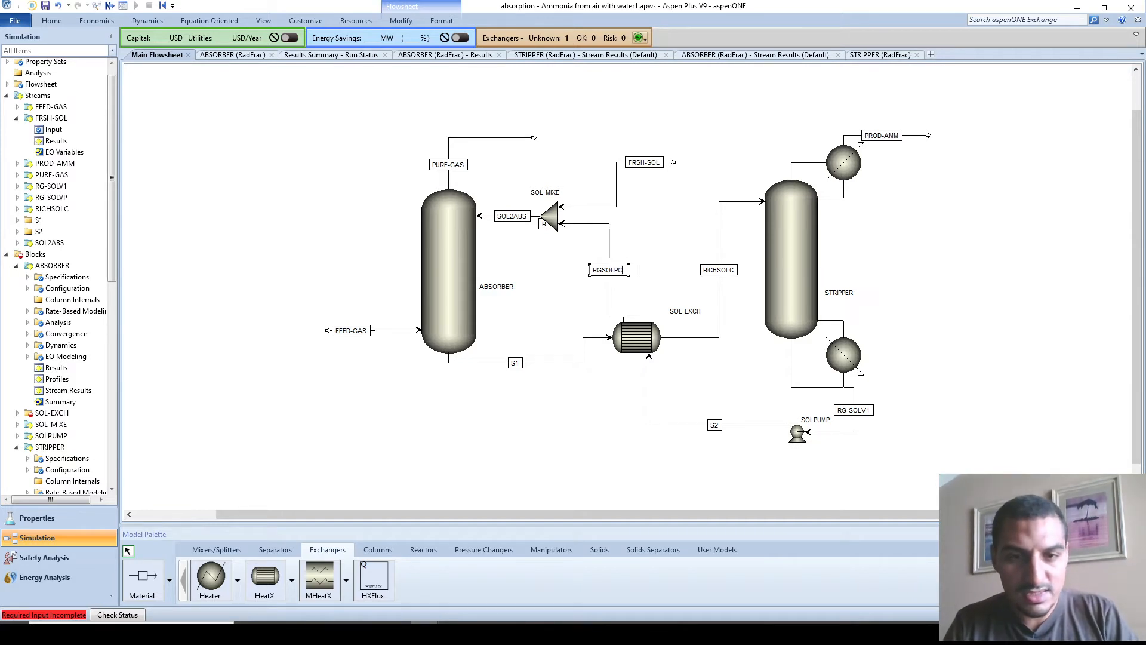
click(685, 400)
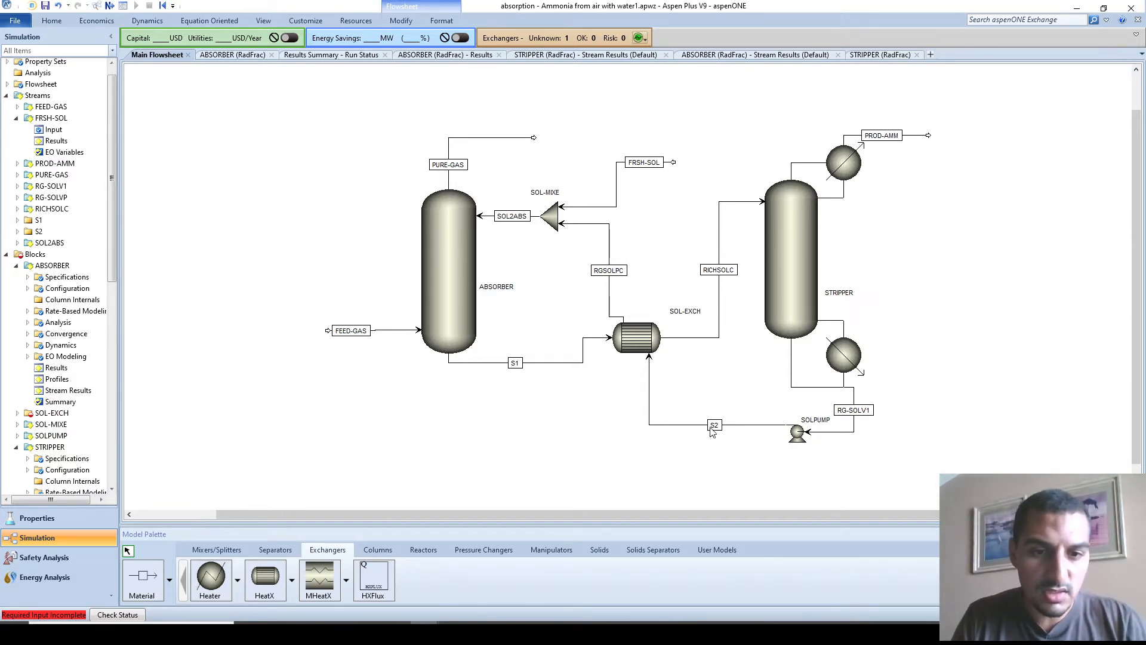
Rename stream S2, running from SOLPUMP to SOL-EXCH, as RGSOLP
double_click(714, 424)
double_click(715, 424)
text(RGSOLVP)
key(Left)
key(Left)
key(Left)
key(Left)
key(Left)
key(Left)
key(Left)
key(Delete)
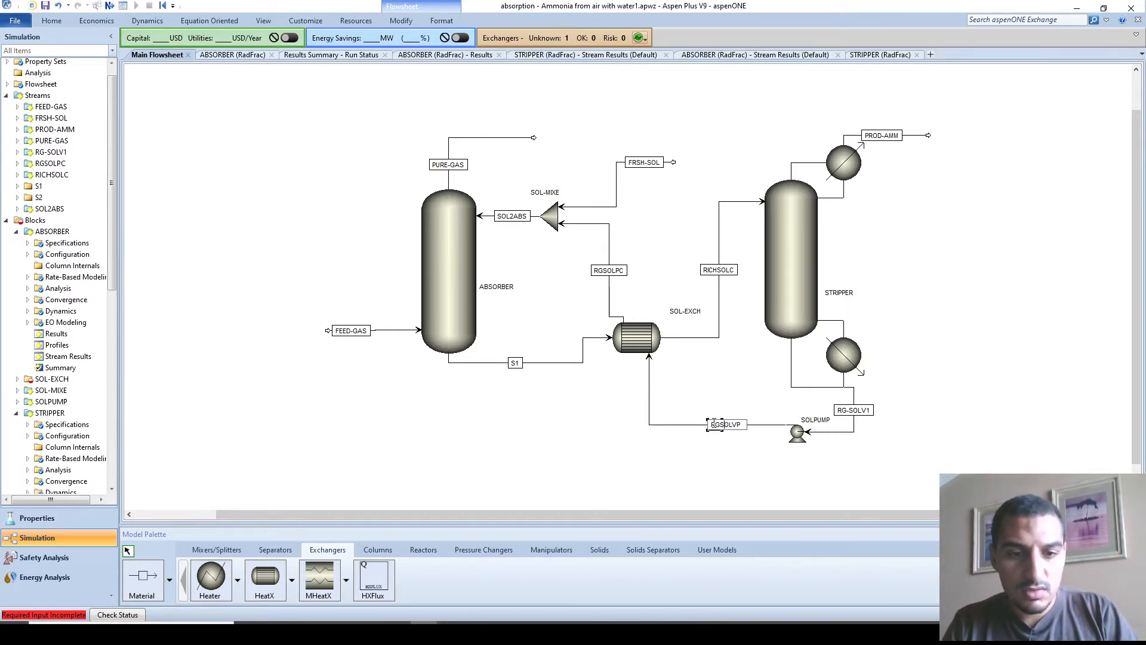
key(BackSpace)
key(Return)
click(700, 465)
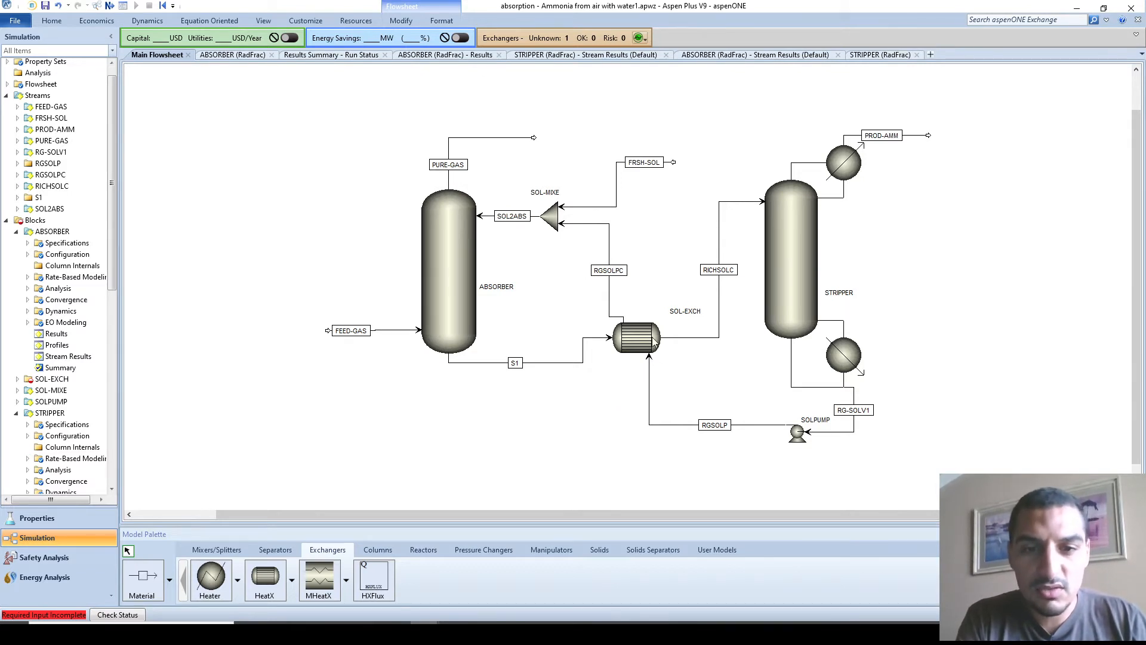
Move the SOL-EXCH block down and toward the absorber to straighten its stream lines, and place its label just above the icon
drag(650, 352, 641, 373)
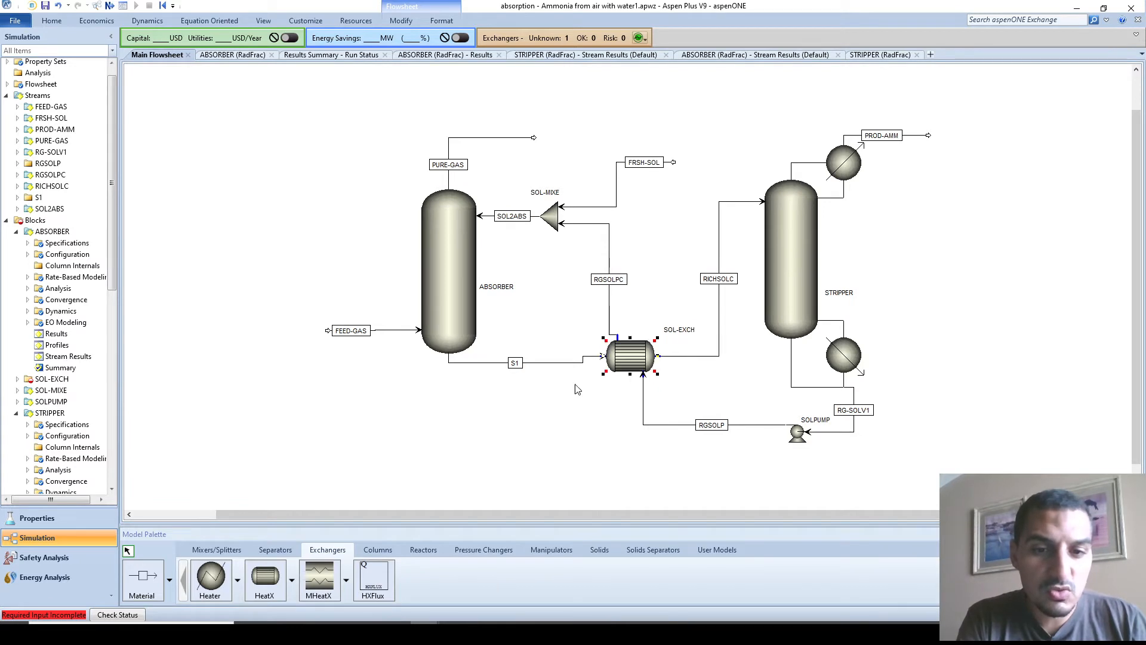
key(Down)
key(Down)
key(Left)
key(Left)
key(Left)
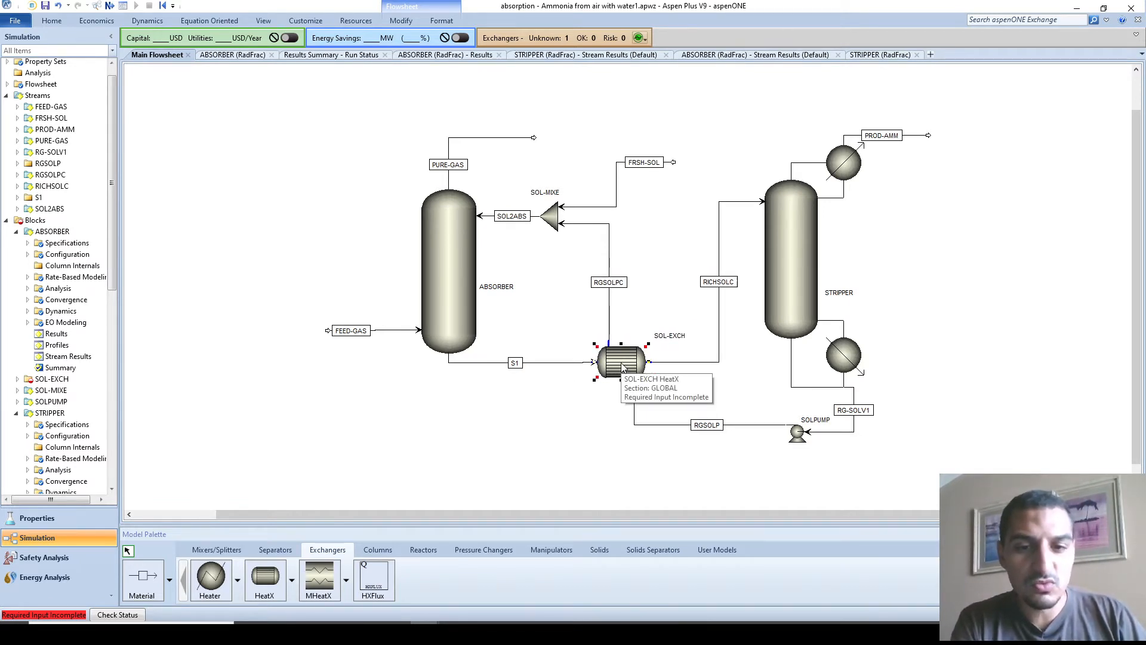
click(542, 405)
drag(662, 339, 632, 342)
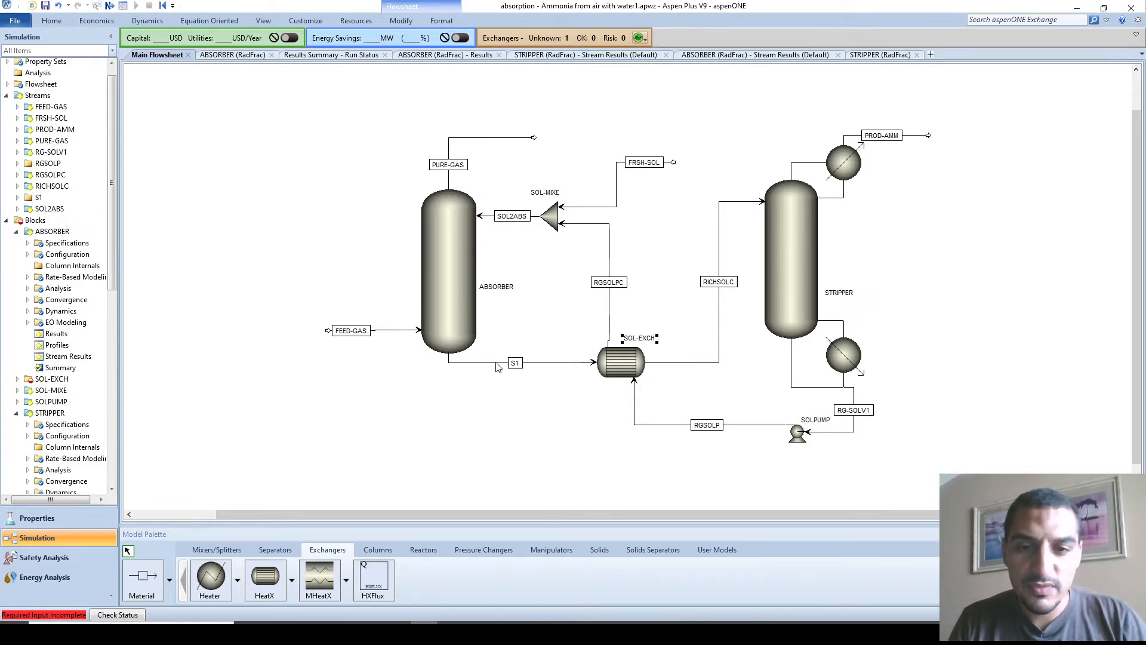
Rename stream S1, leaving the absorber bottom, as RICHSOL1
double_click(523, 363)
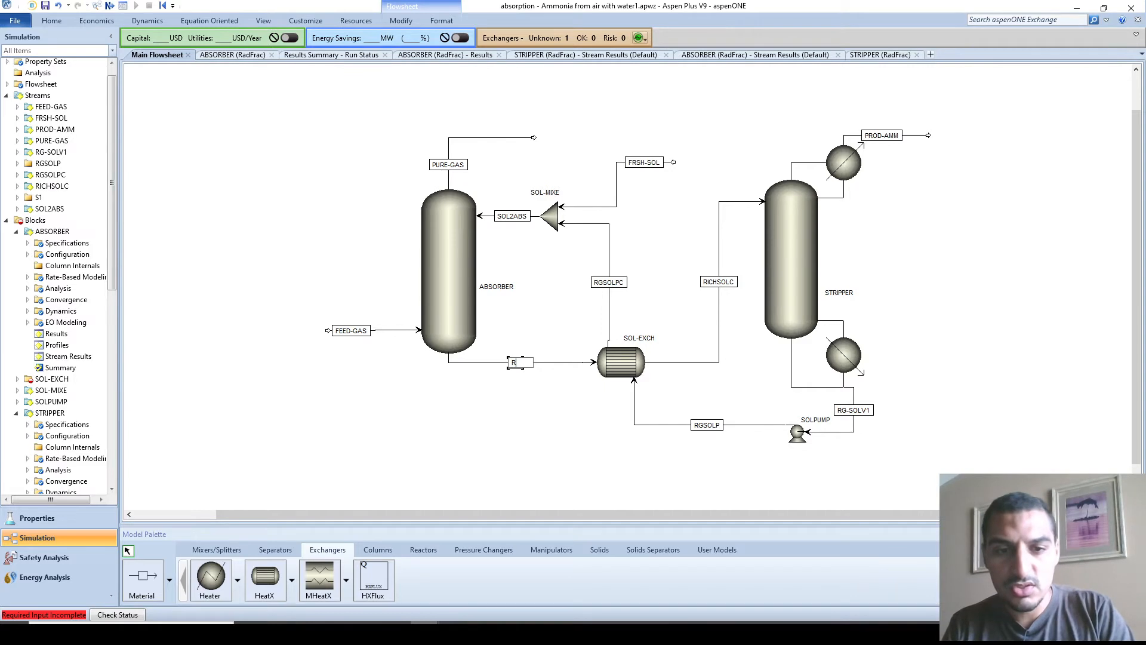
text(RICHSOL)
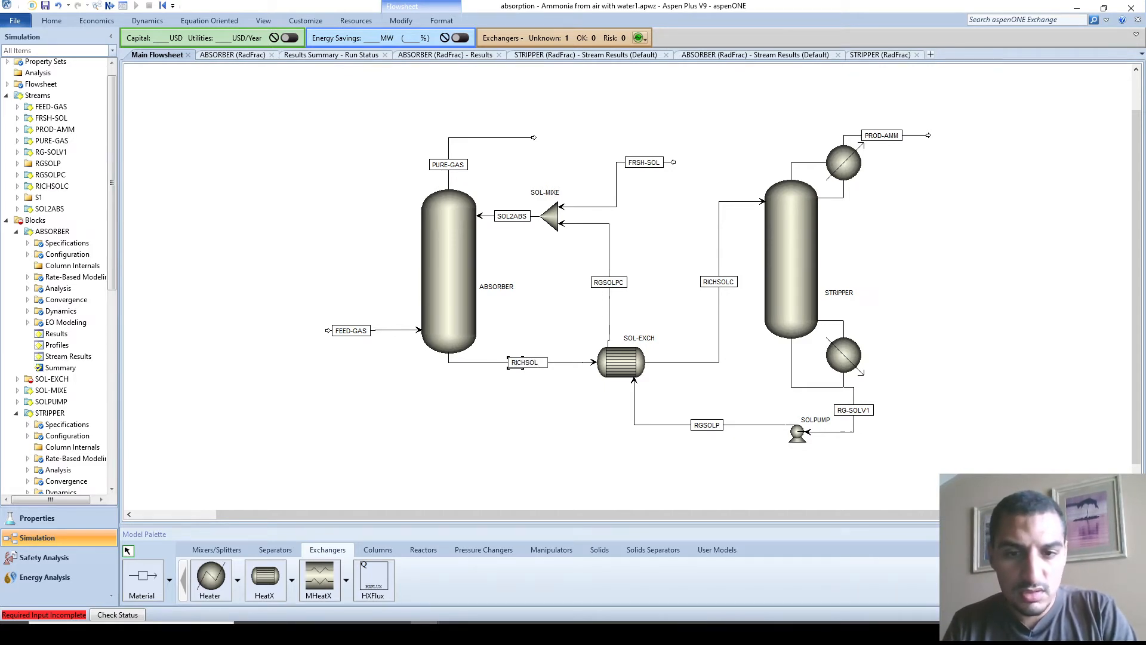
text(1)
key(Return)
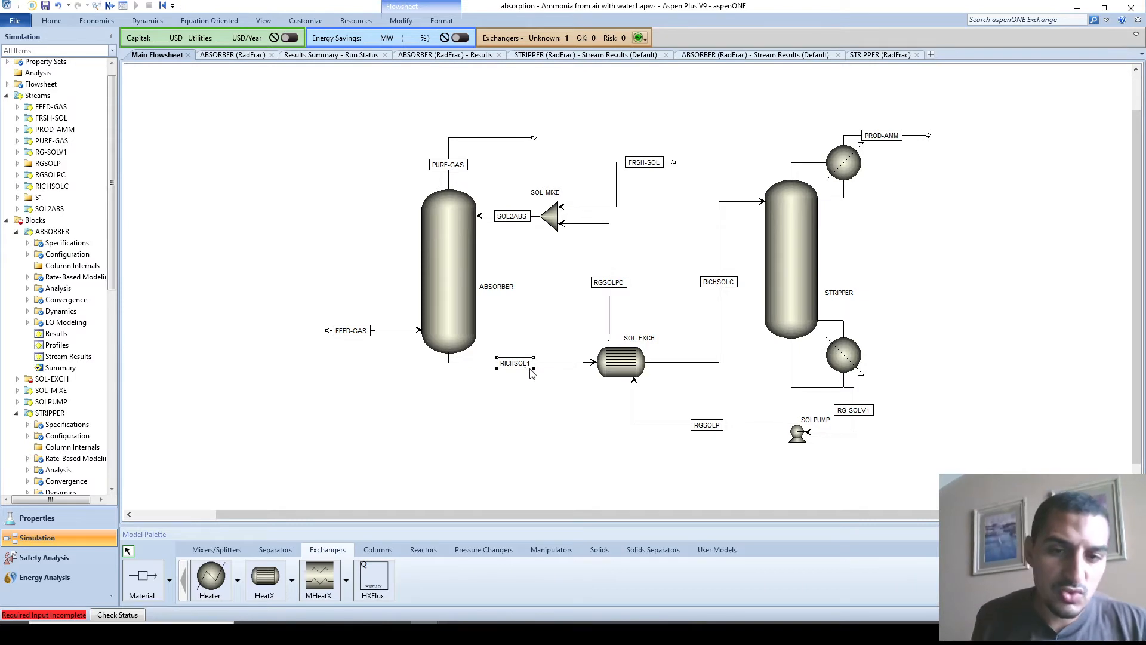
Rename the rich solvent stream entering the stripper as RICHSOLH, and the absorber bottoms stream as RICHSOLC
double_click(728, 286)
click(731, 286)
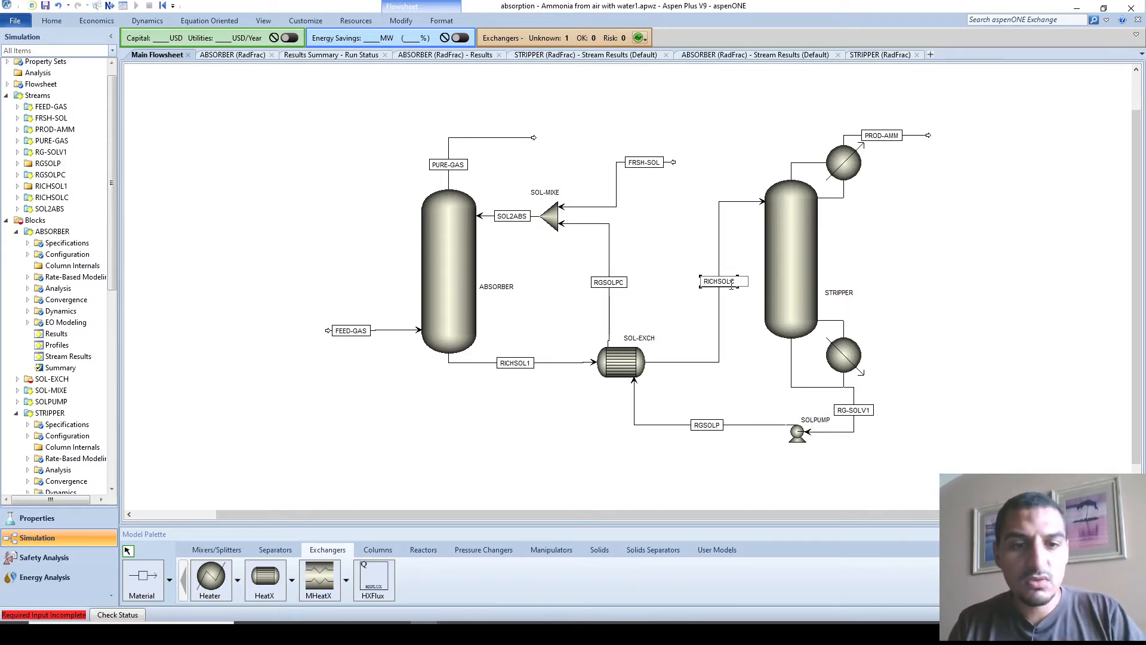
text(H)
double_click(534, 362)
click(534, 365)
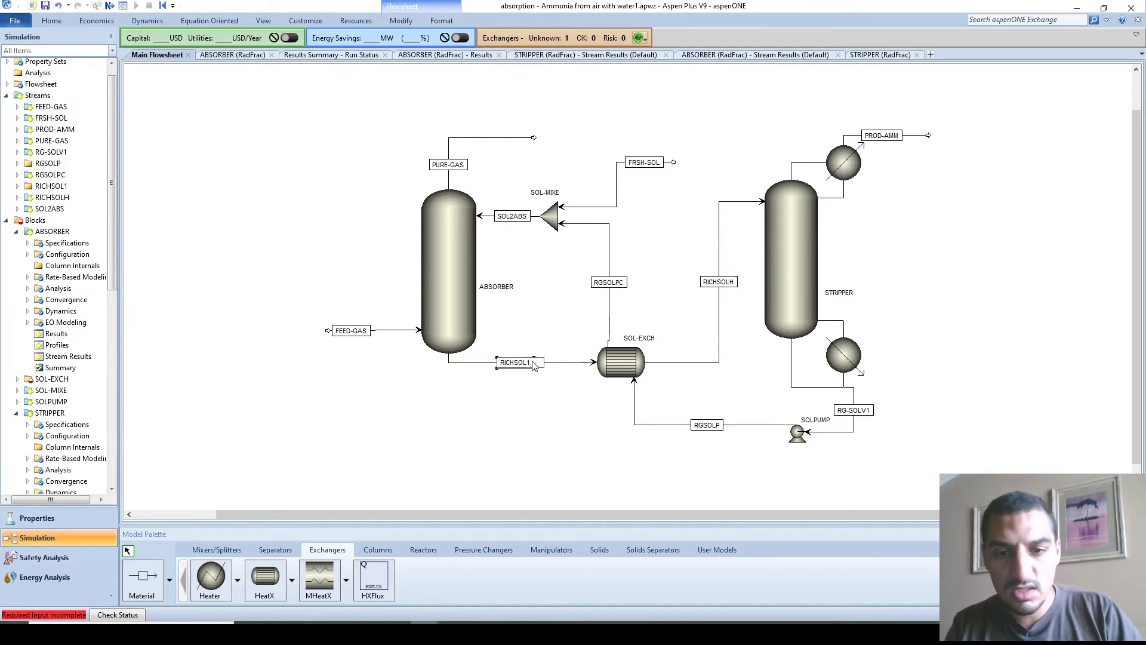
text(C)
key(Return)
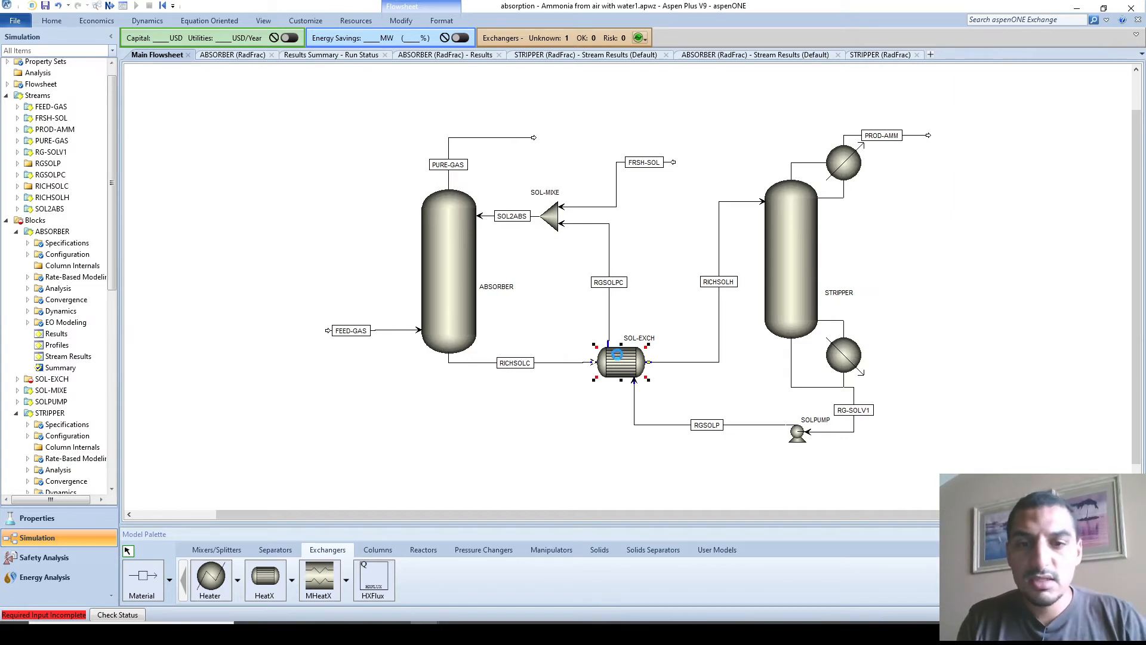
Specify SOL-EXCH with a hot / cold outlet temperature approach of 10 K, and return to the flowsheet
double_click(619, 359)
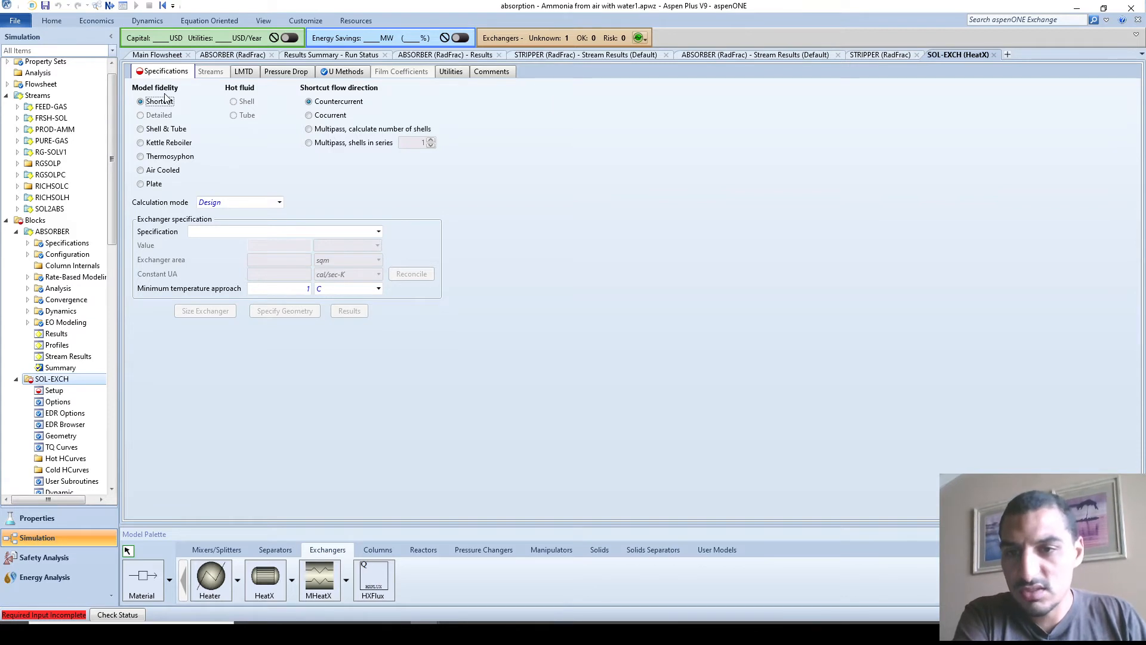
click(233, 233)
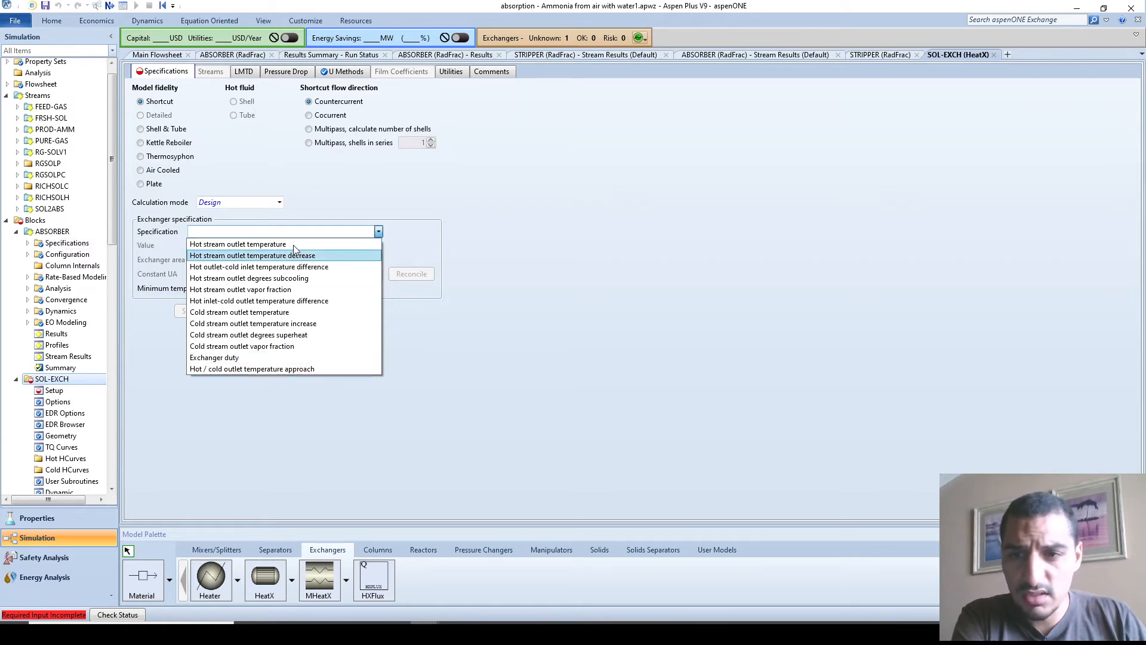
click(294, 368)
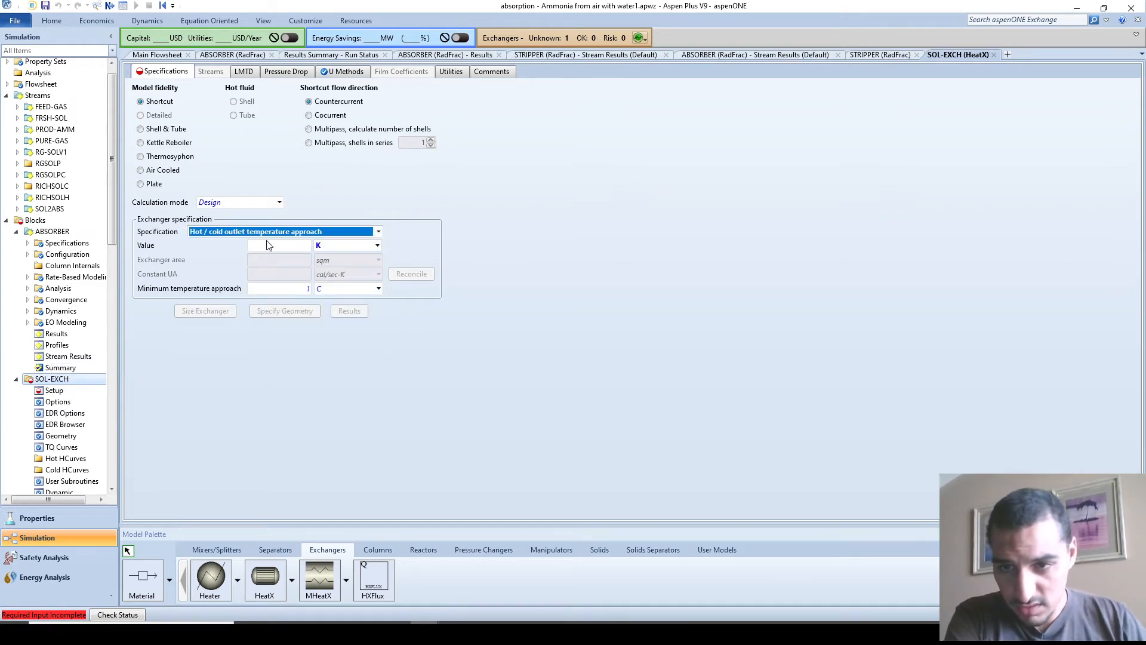
click(271, 246)
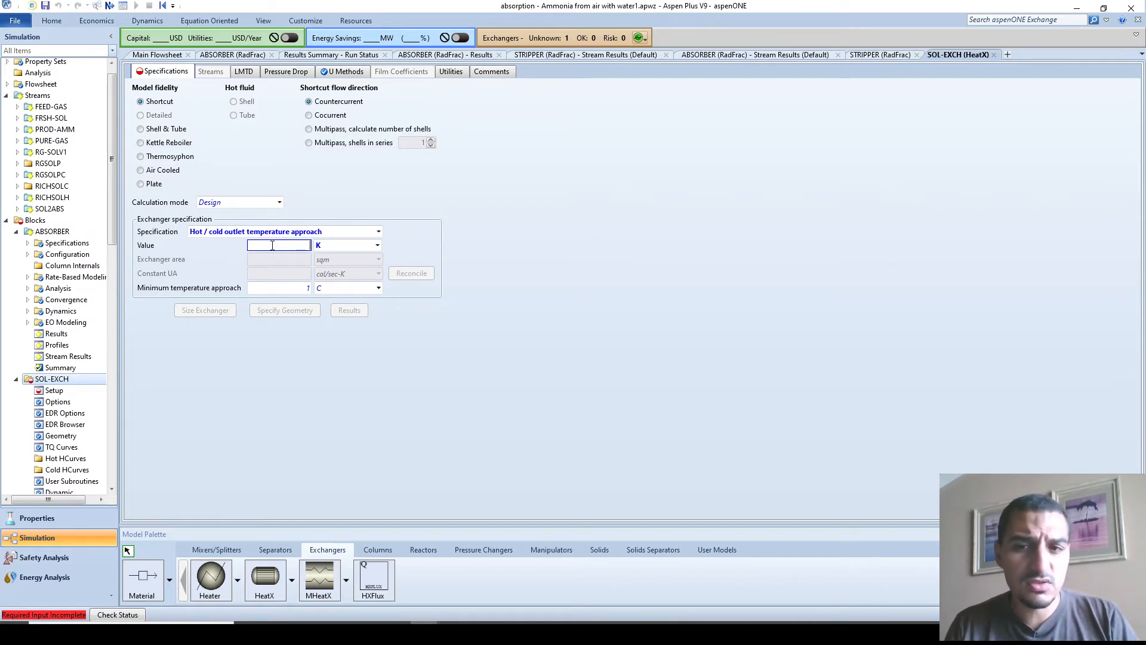
text(10)
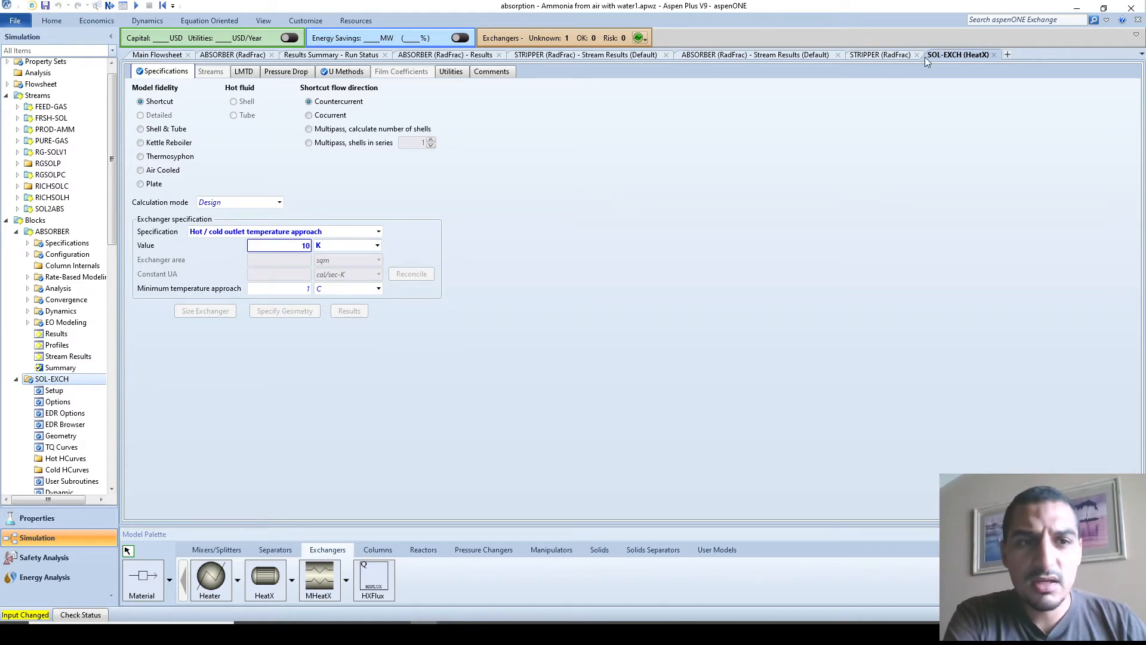
click(994, 55)
click(591, 137)
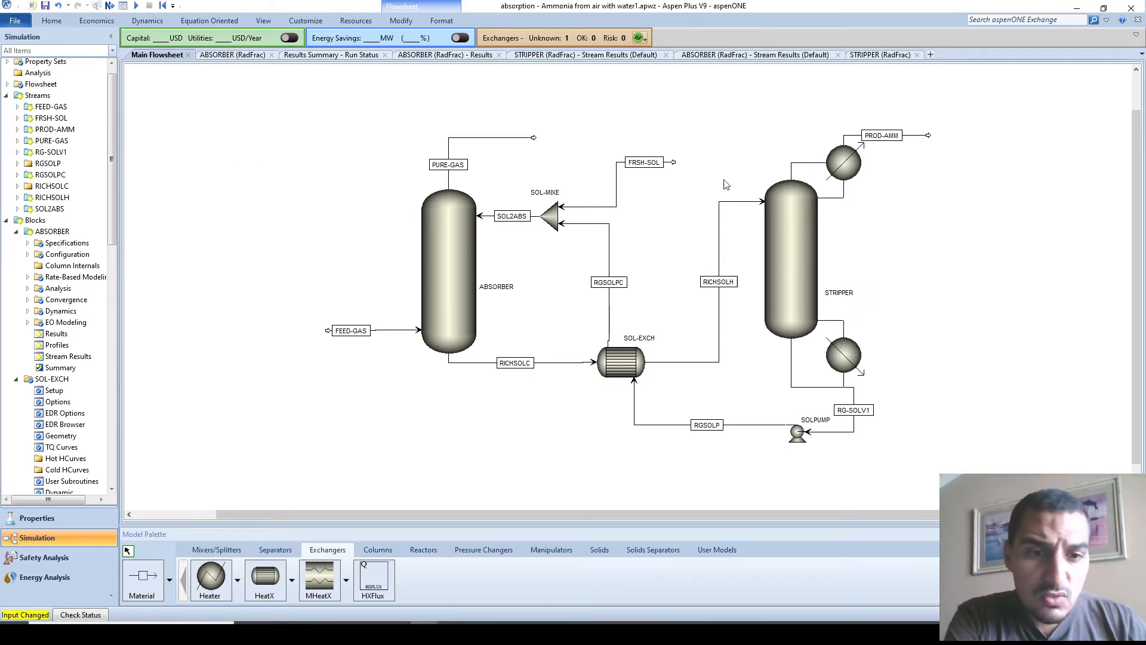
Check the temperature and pressure in the results of stream RG-SOLV1 leaving the stripper bottom
right_click(634, 406)
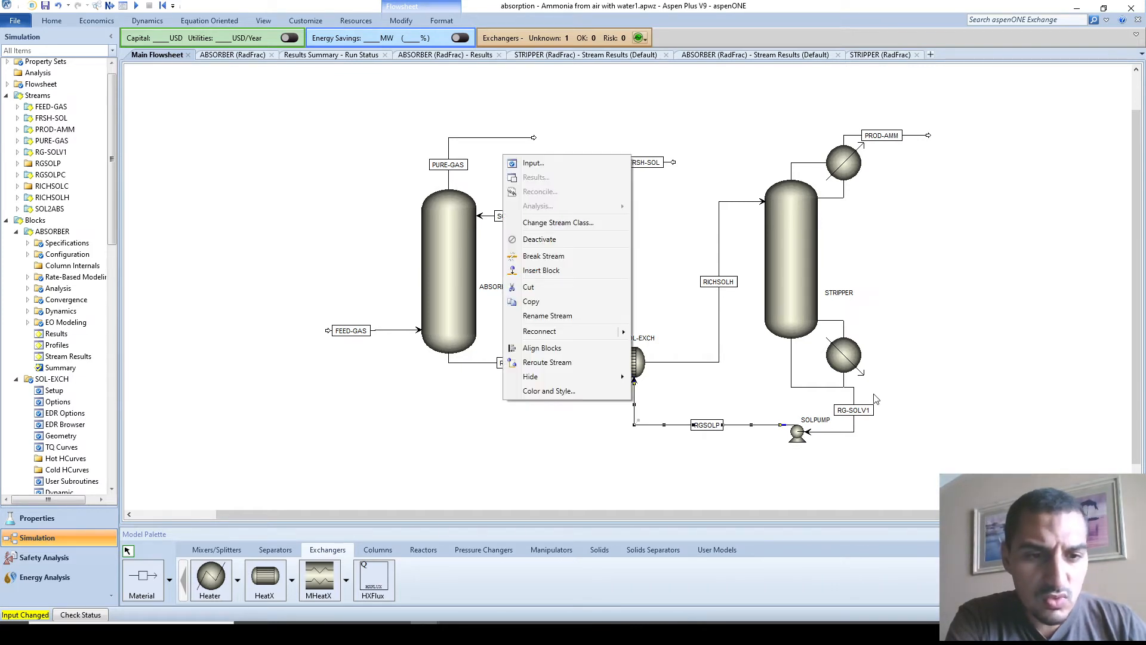
right_click(855, 399)
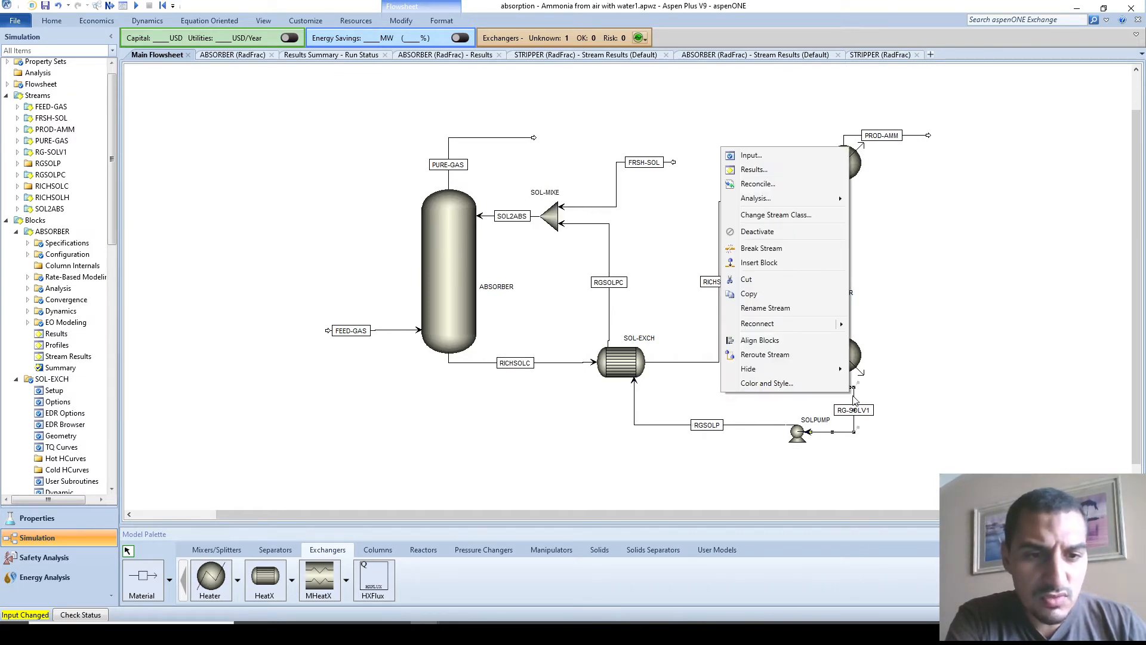
click(758, 172)
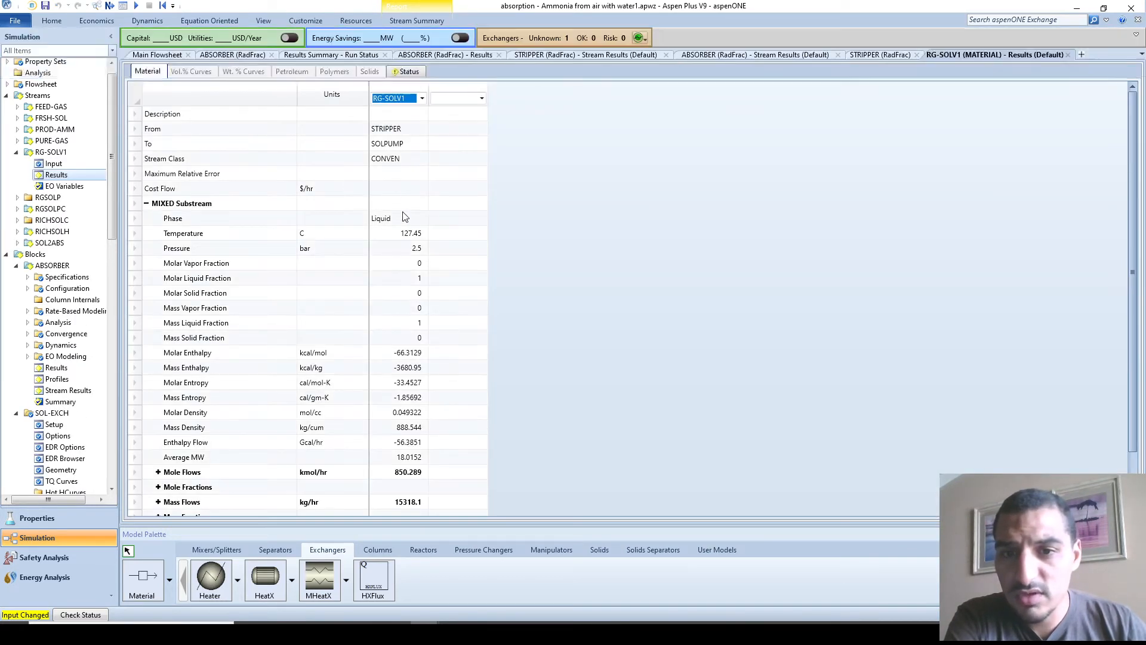
click(1067, 55)
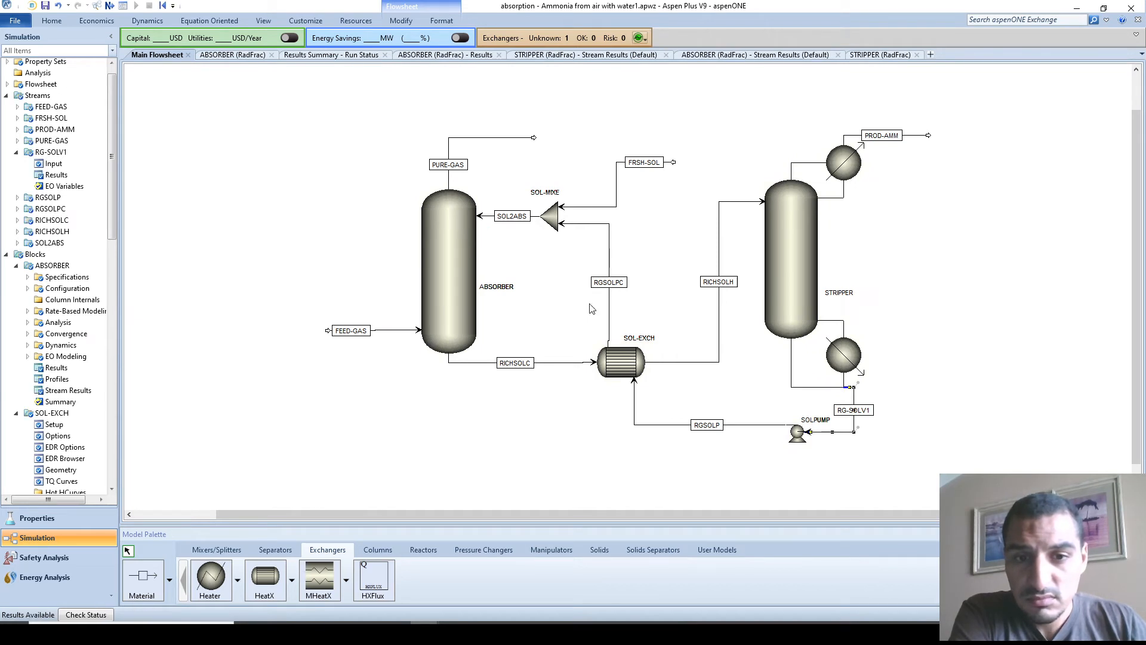
Compare the temperatures of RGSOLP and RGSOLPC in the SOL-EXCH stream results
right_click(617, 365)
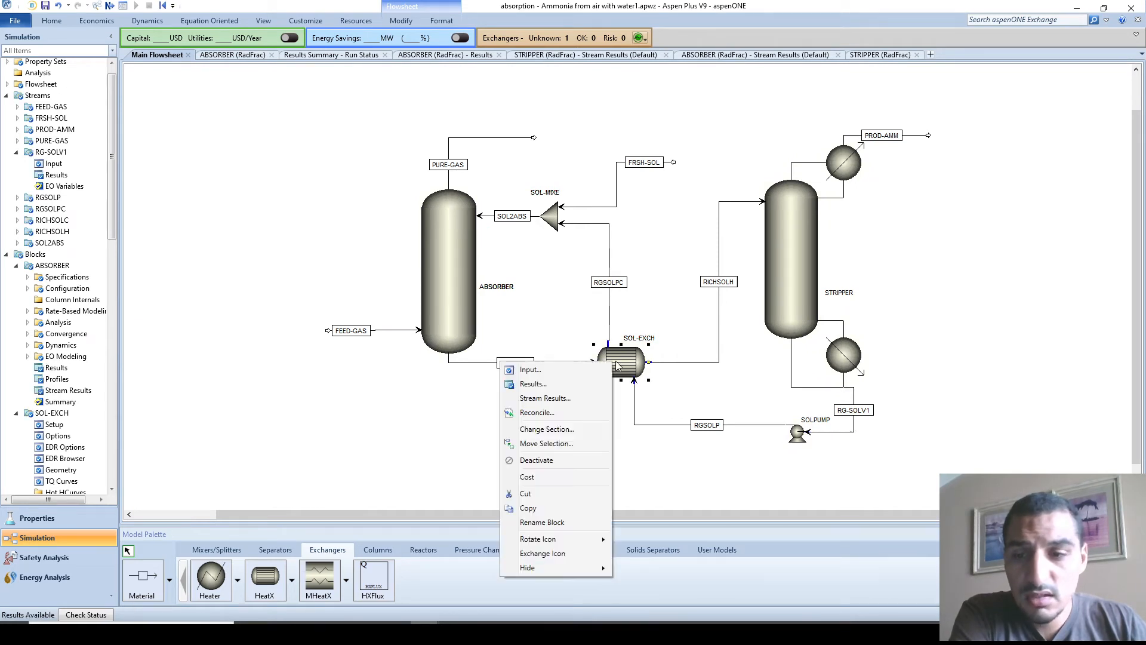
click(545, 399)
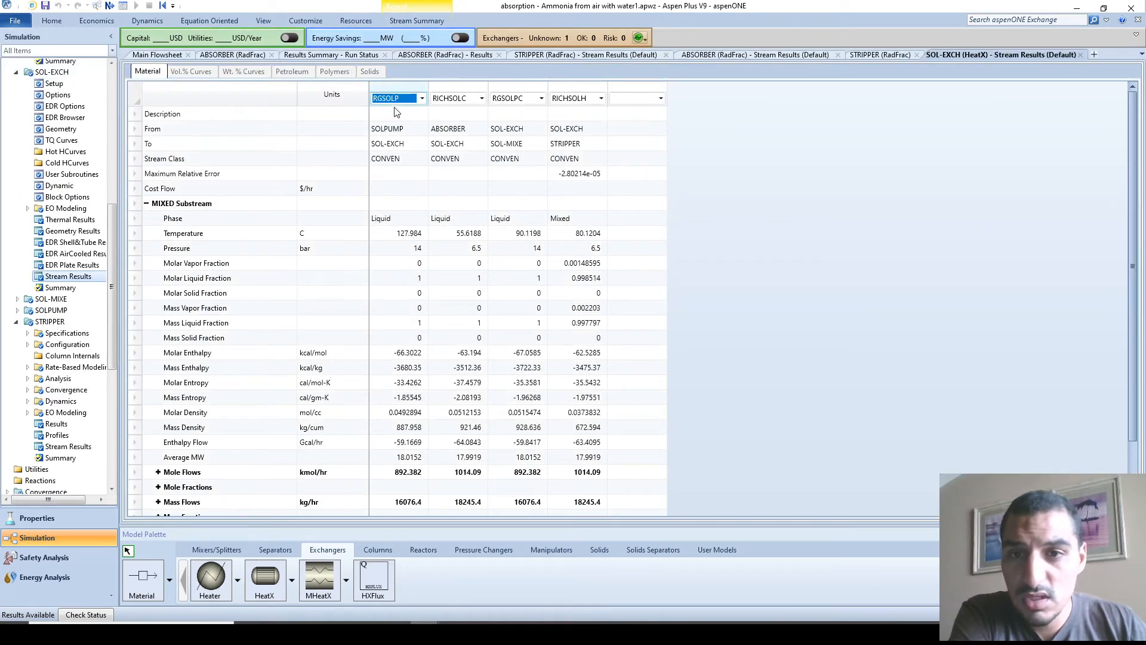
click(391, 236)
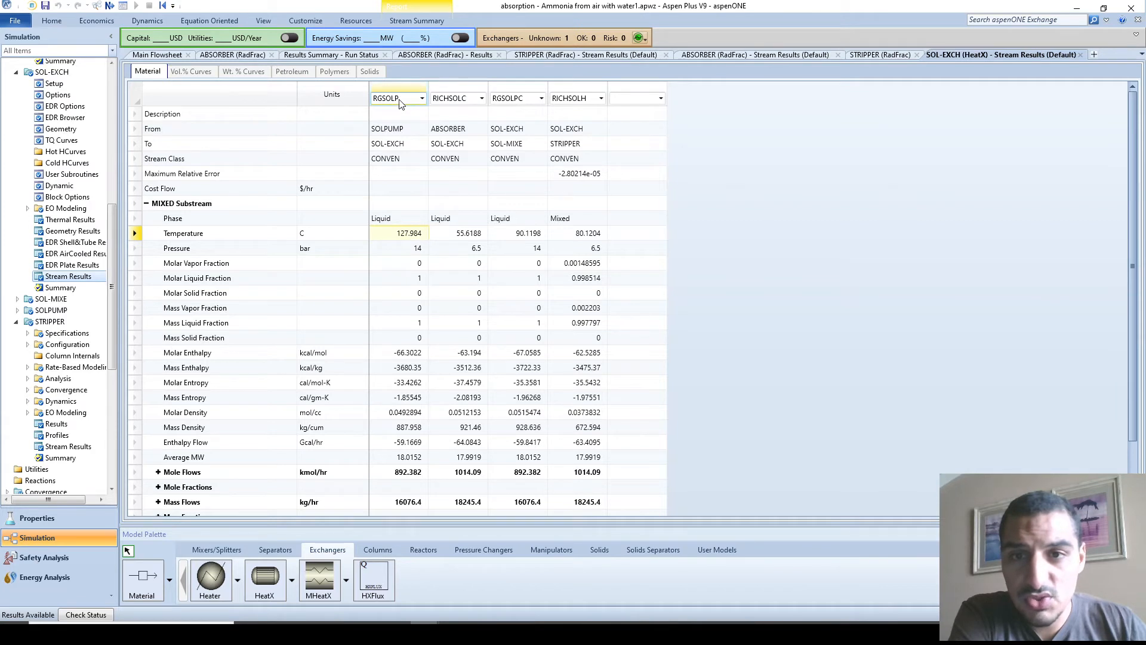
click(522, 235)
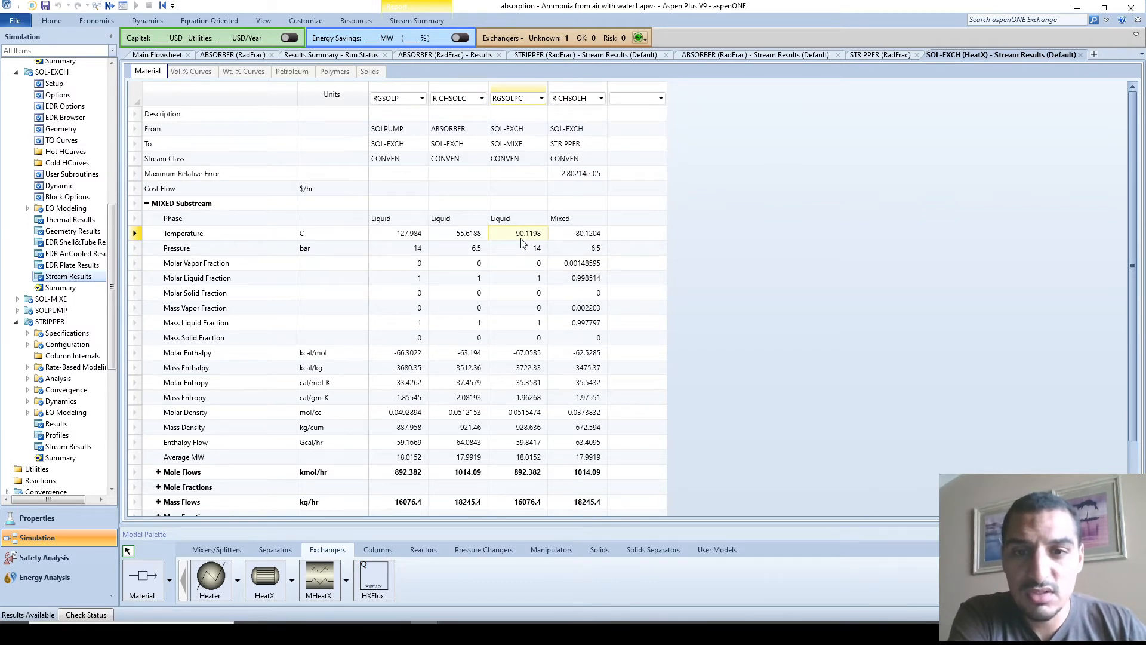
click(1080, 55)
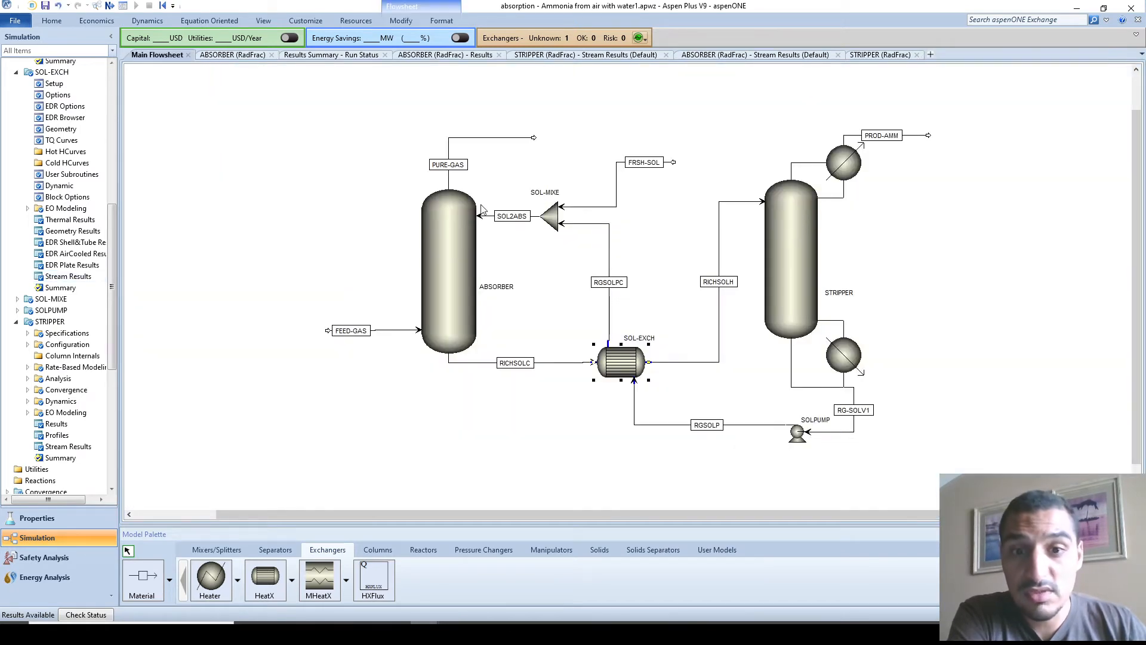
Examine the SOL-MIXE stream results for the mixed solvent going to the absorber
right_click(559, 217)
click(550, 220)
right_click(551, 219)
click(489, 250)
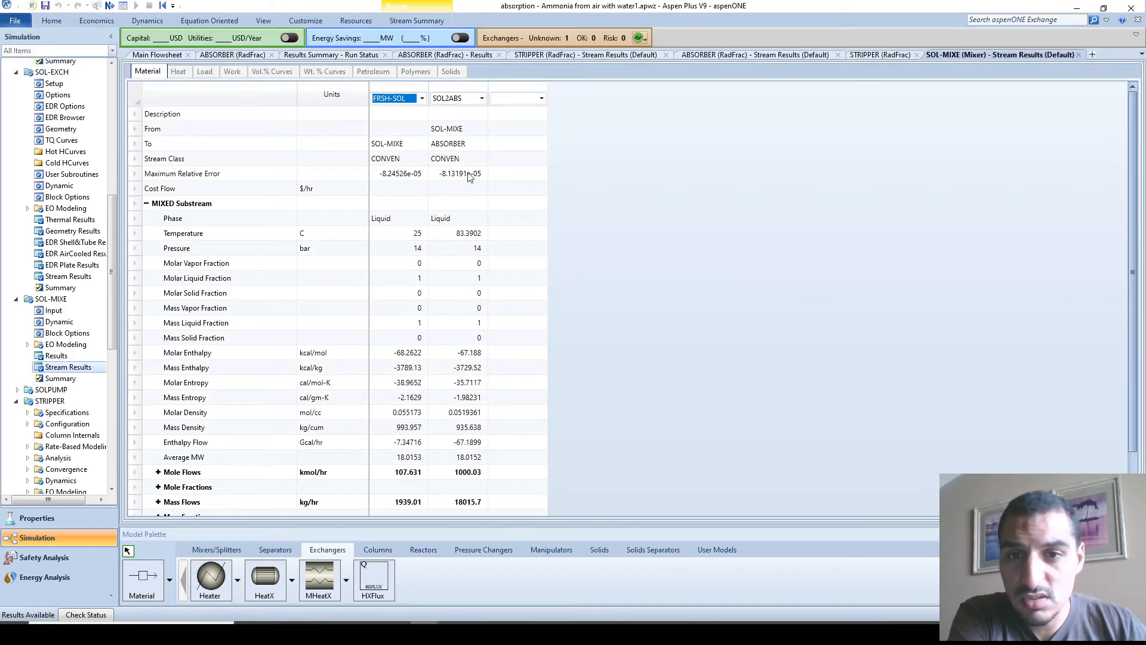
Check the SOL2ABS temperature in the mixer results and the ammonia and water mole flows of PURE-GAS in the ABSORBER stream results
click(460, 236)
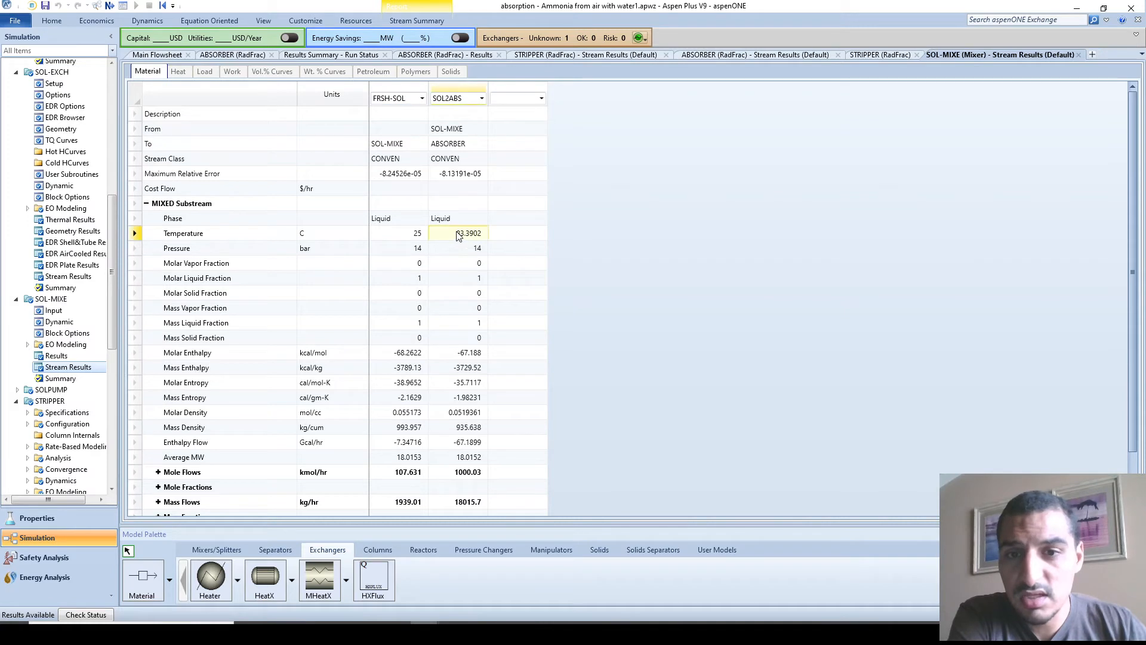
click(1078, 54)
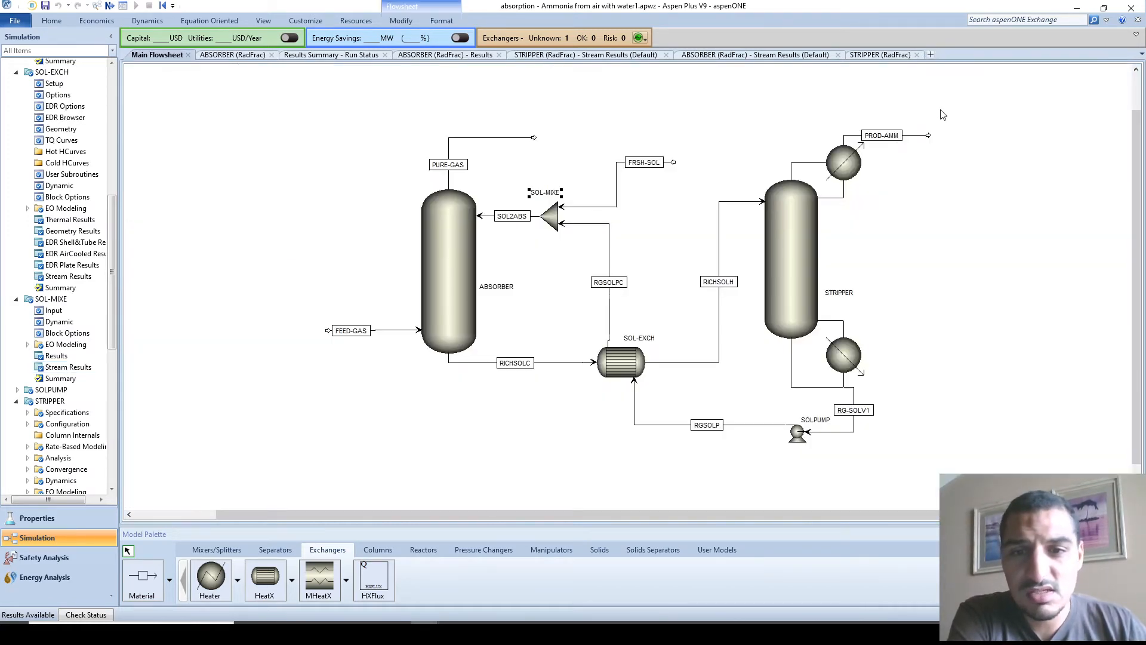
right_click(436, 227)
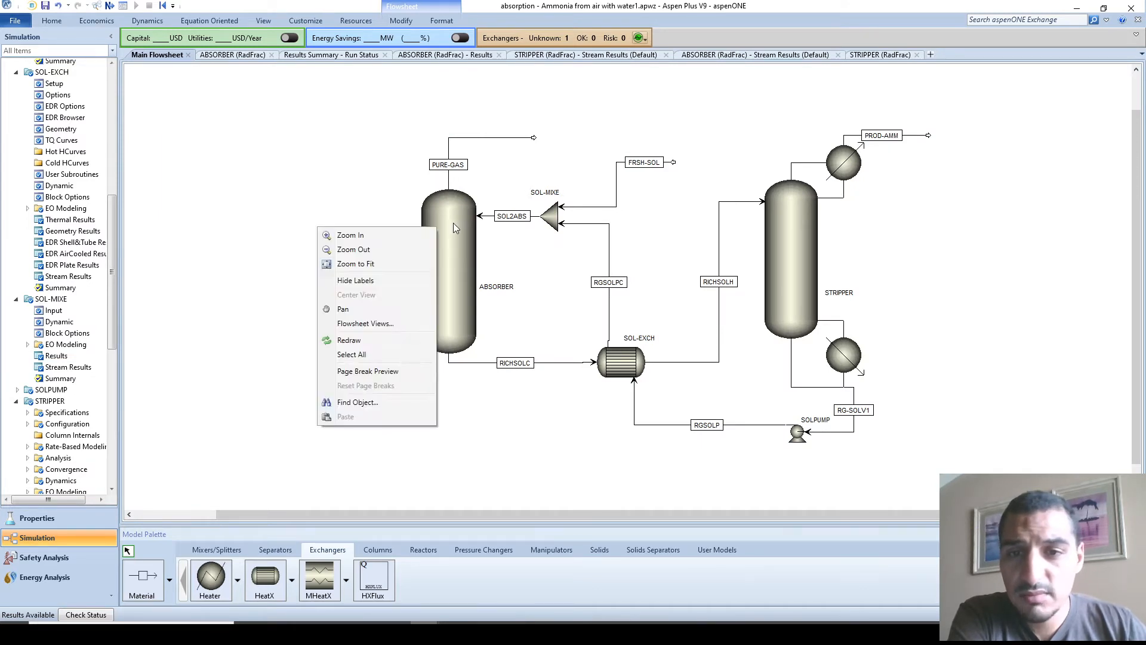
right_click(451, 223)
click(407, 260)
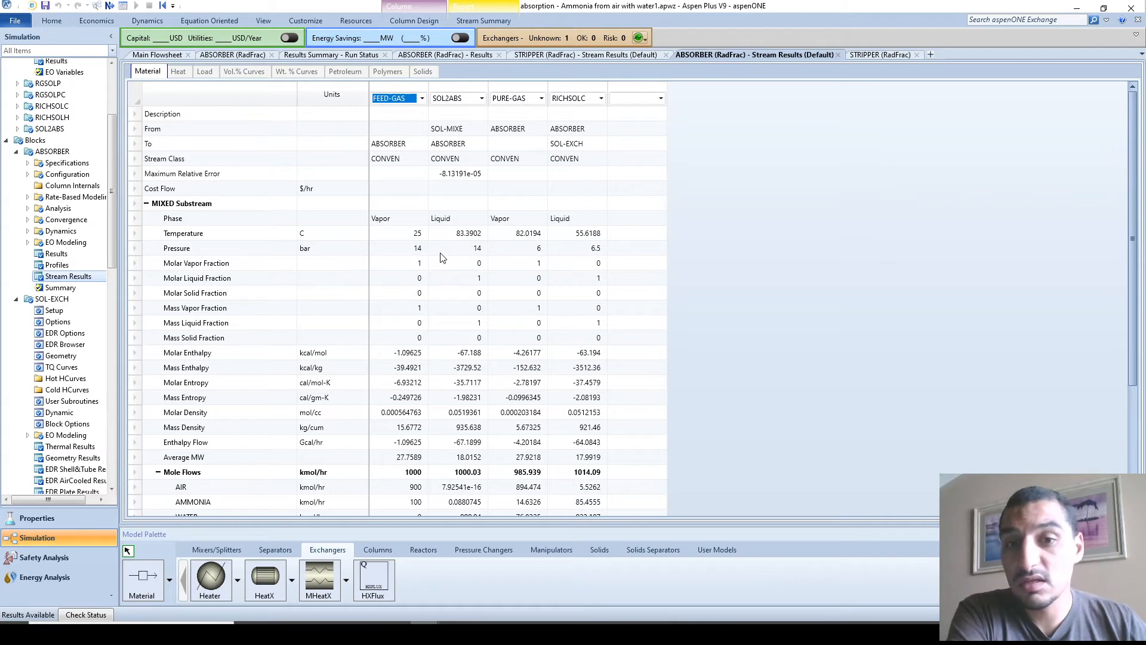
scroll(468, 250, down, 4)
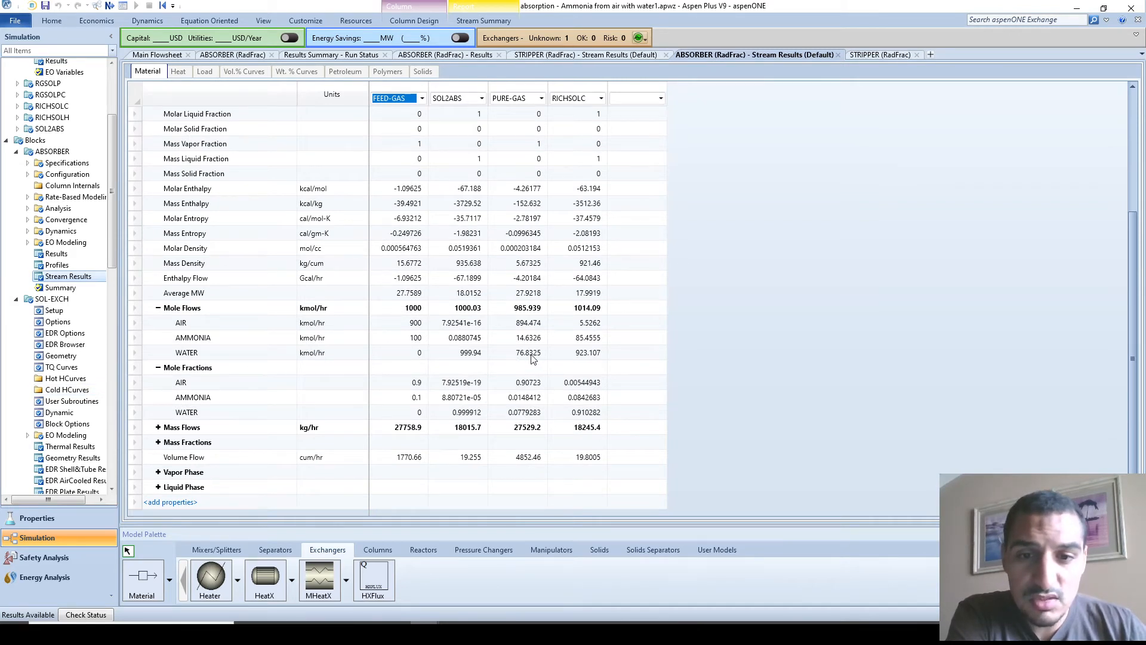
click(527, 339)
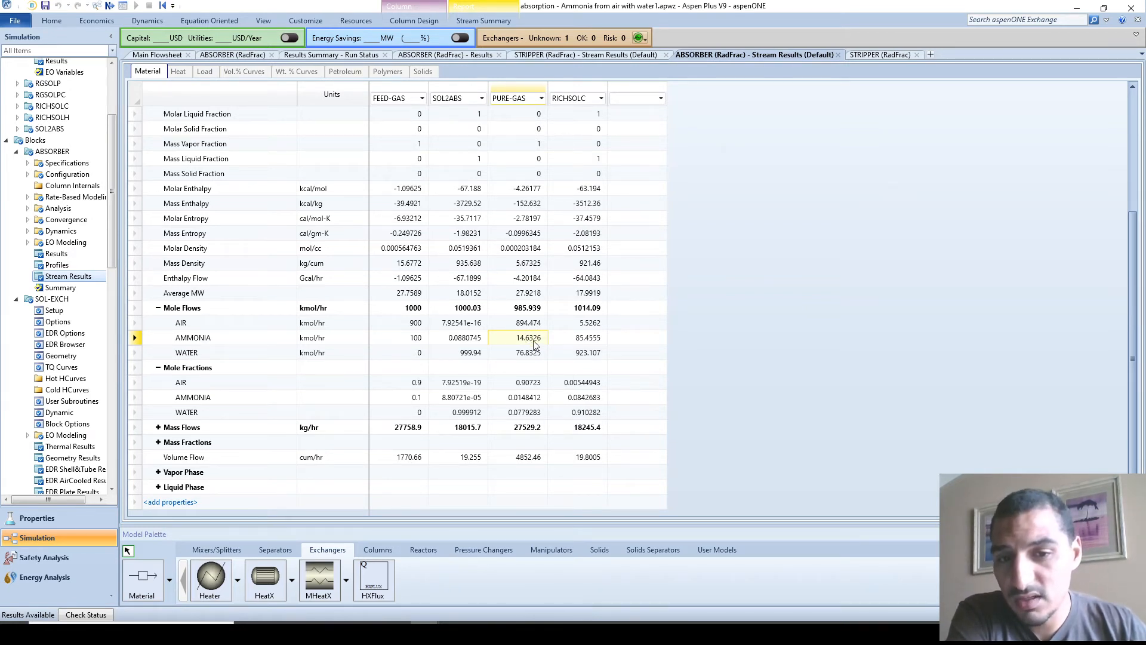
click(526, 356)
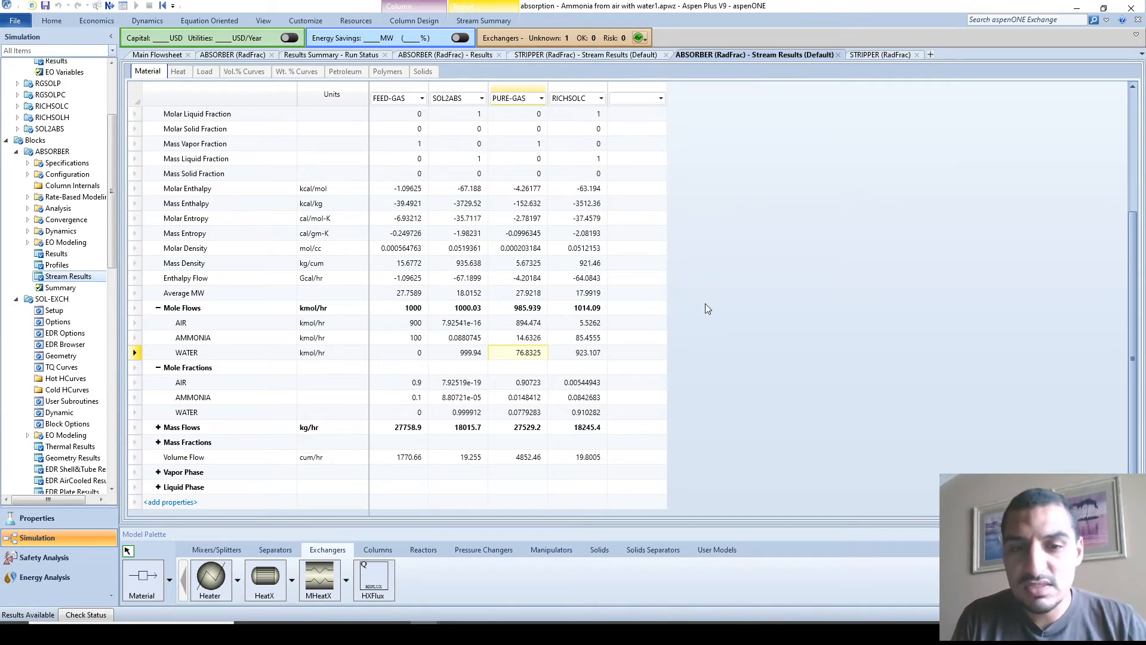
Switch to the PowerPoint slide show to study the amine treatment process flow diagram, and return to the Aspen Plus main flowsheet
key(alt+Tab)
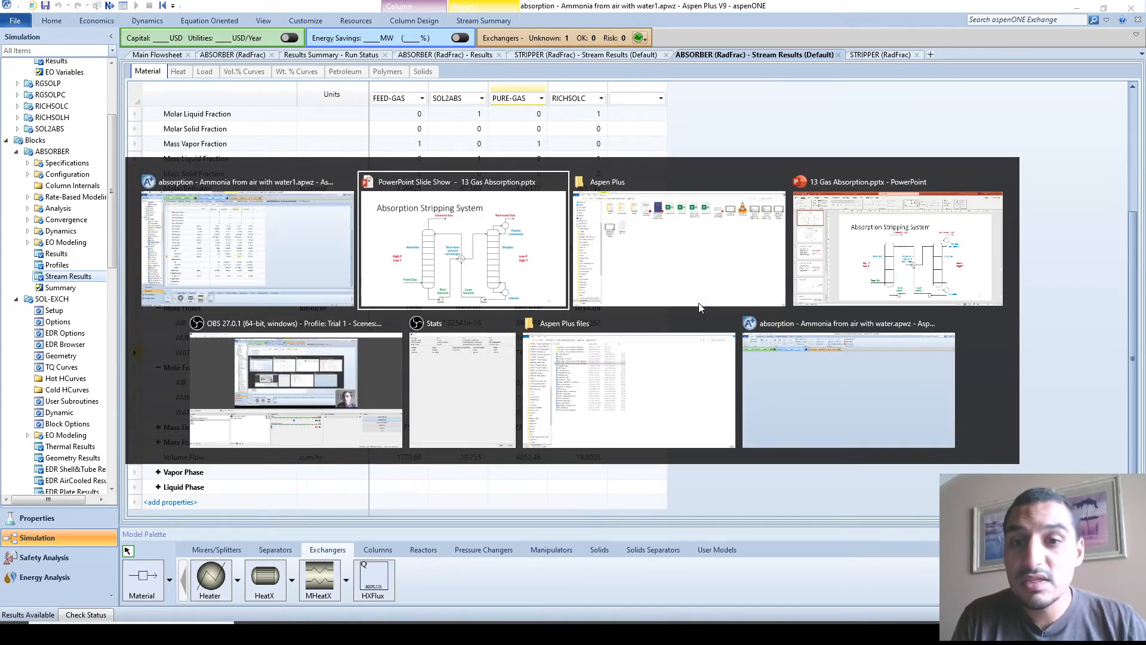
key(alt+shift+Tab)
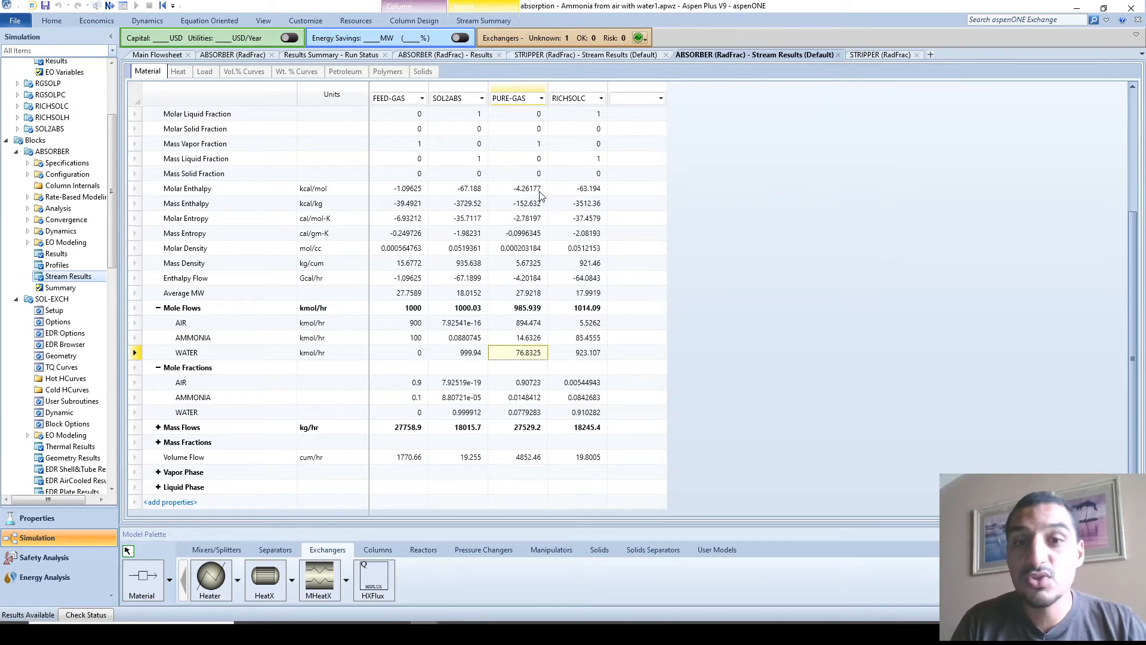
click(161, 55)
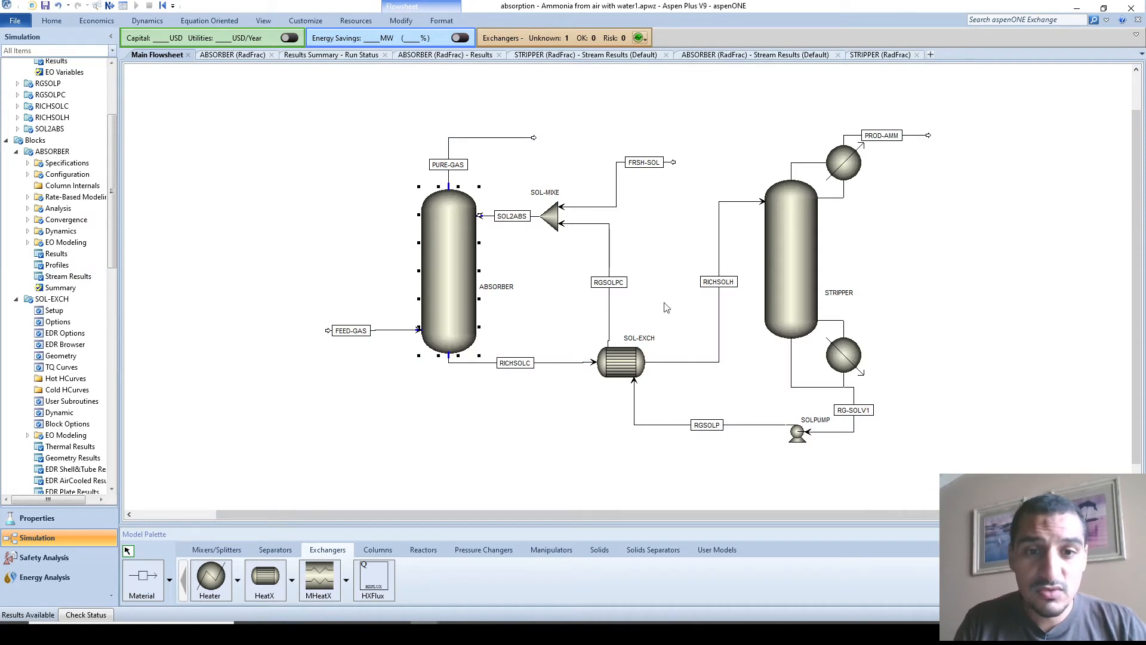
key(alt+Tab)
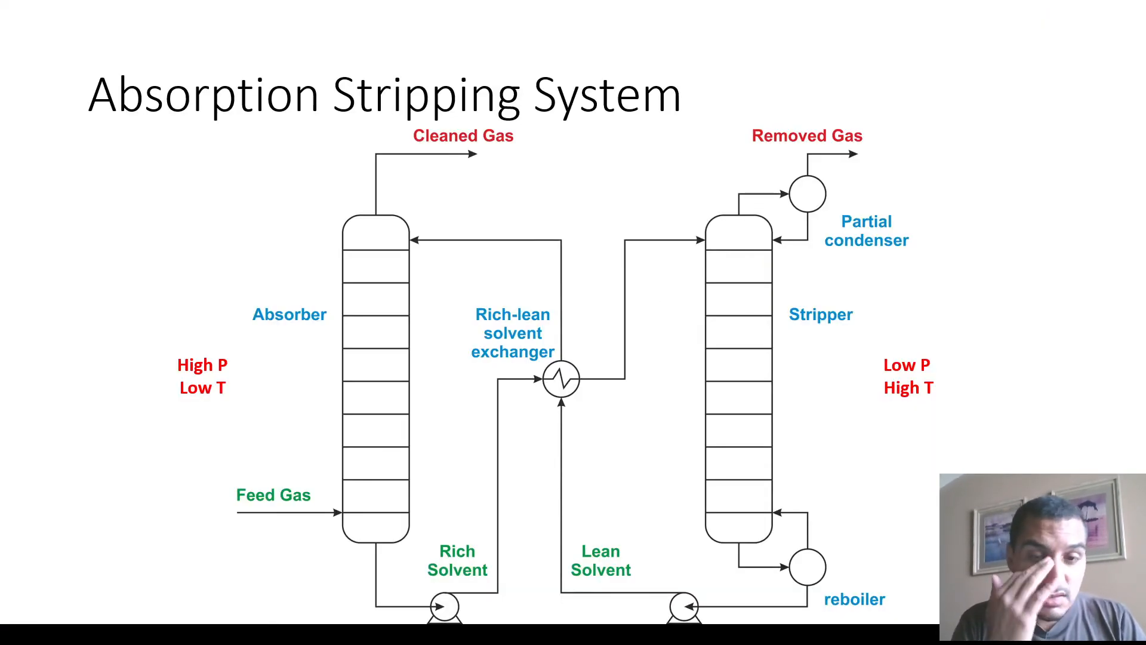
key(Right)
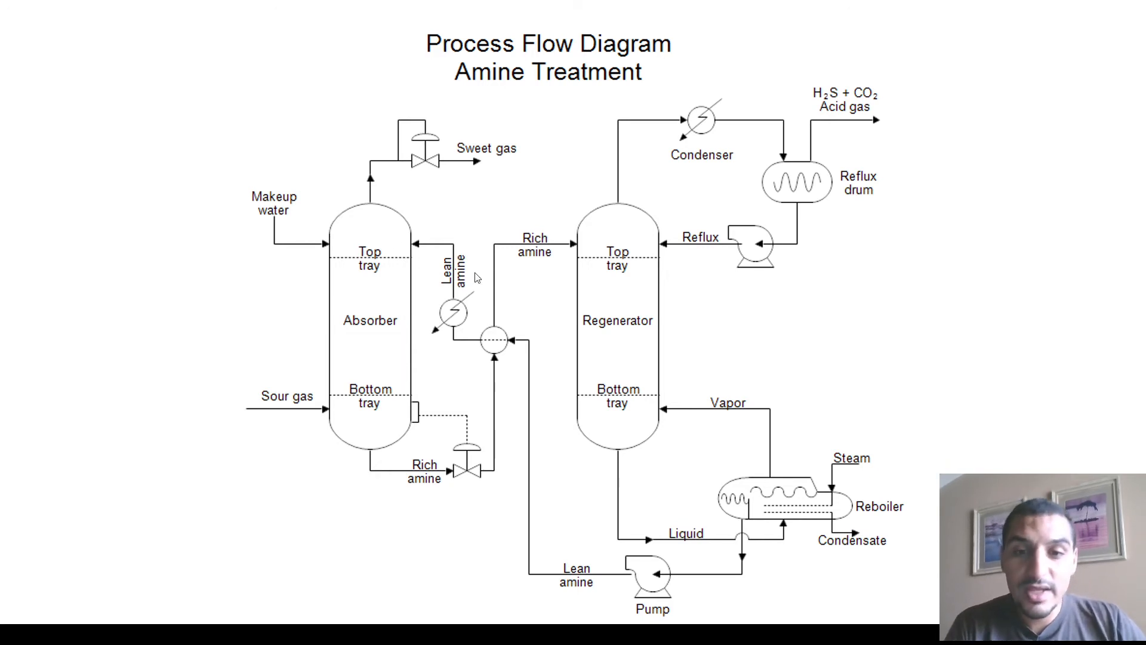
key(alt+Tab)
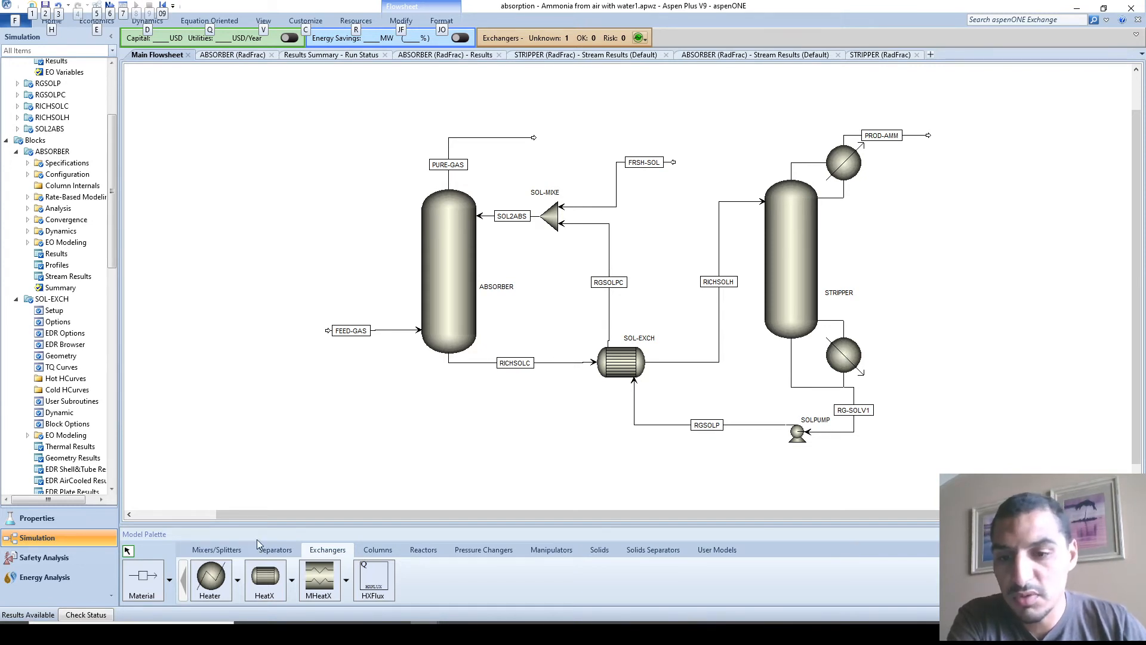
Place a Heater block on the regenerated solvent line between SOL-EXCH and SOL-MIXE and name it SOLCOOL
click(223, 576)
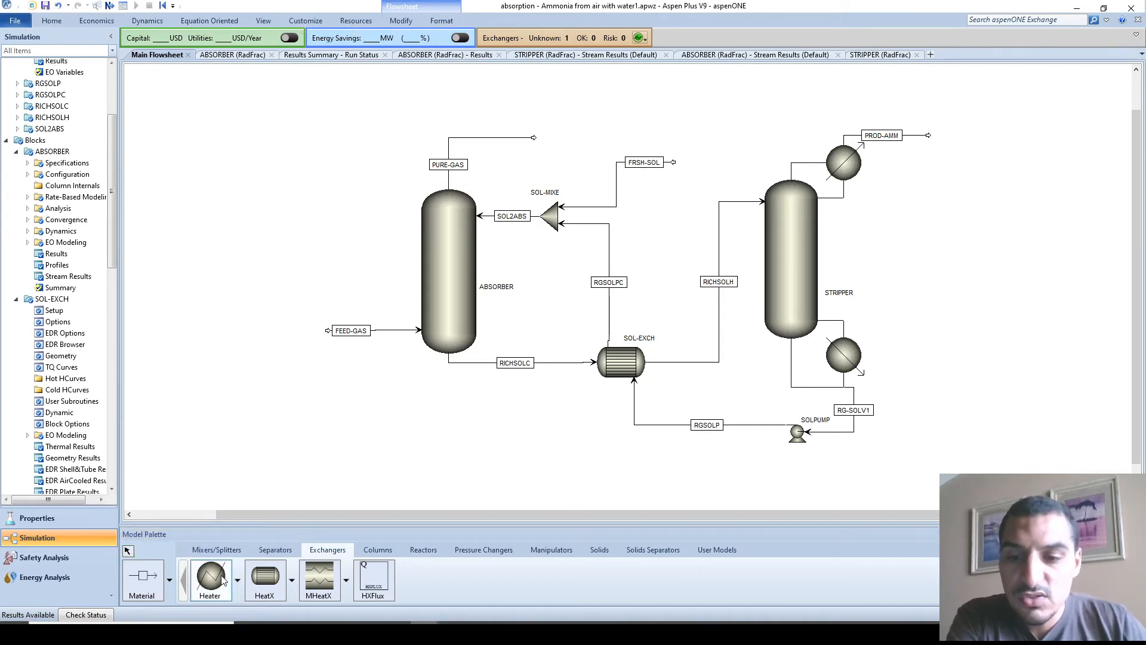
click(606, 255)
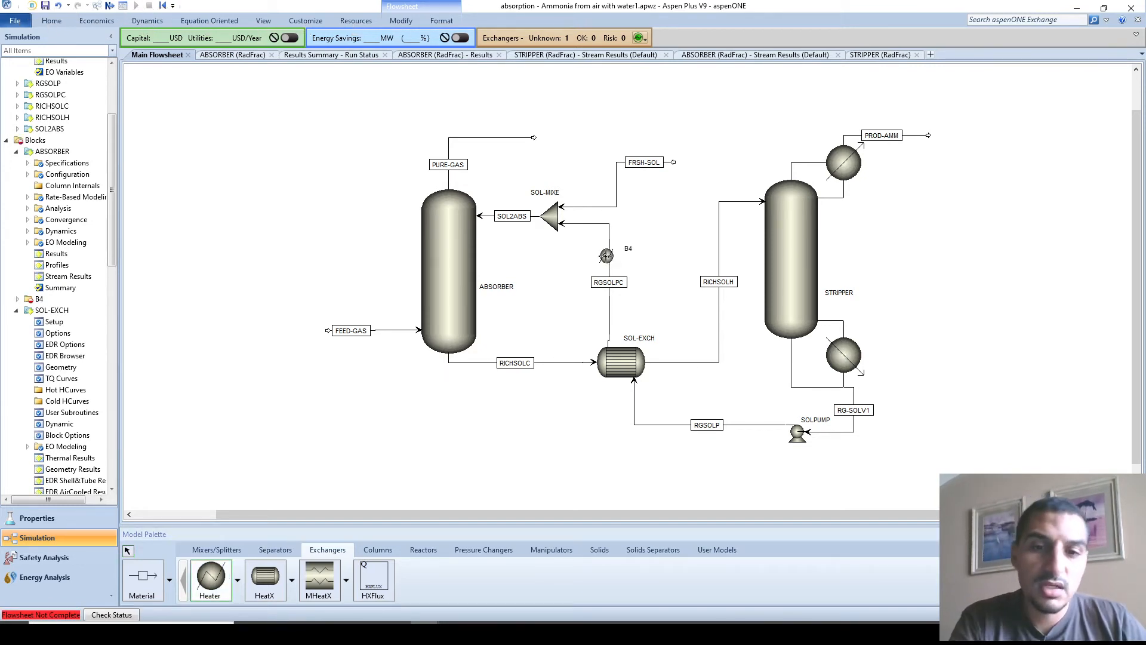
double_click(629, 249)
text(SO)
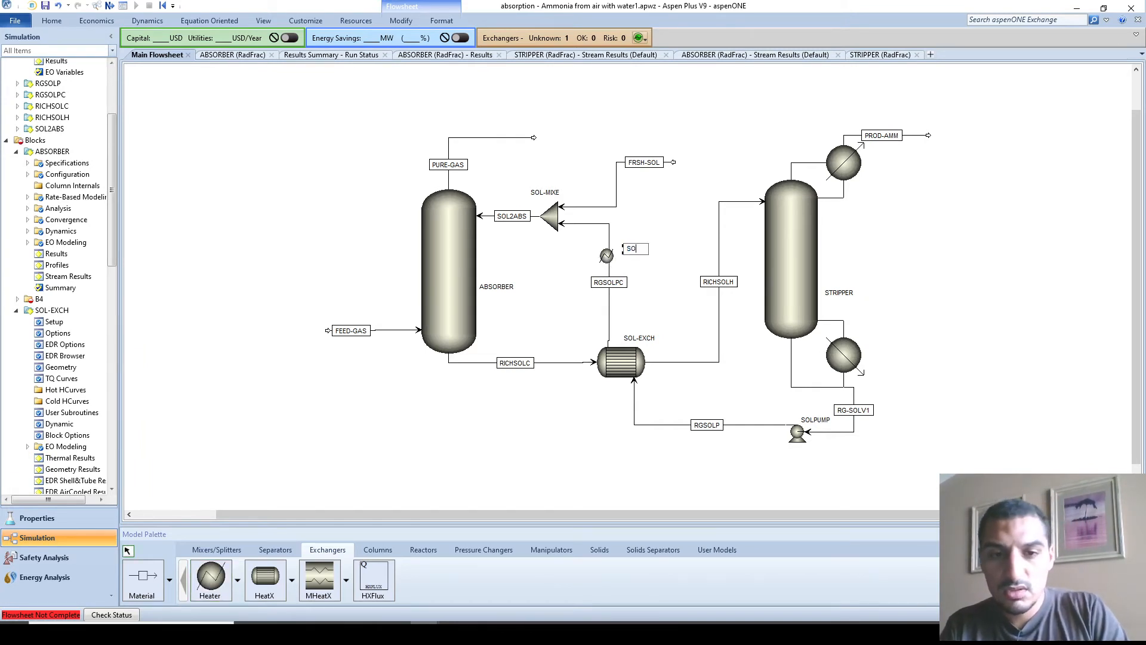
text(LCOOL)
key(Return)
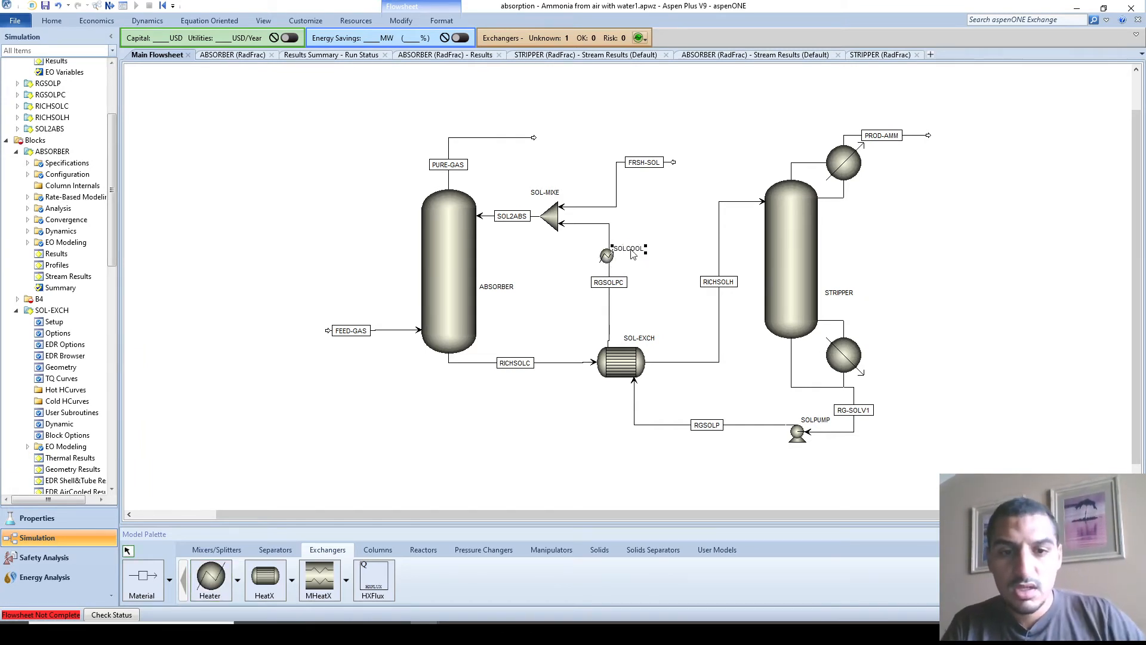
Insert SOLCOOL into stream RGSOLPC between SOL-EXCH and SOL-MIXE without reconciling the stream
click(610, 306)
right_click(610, 305)
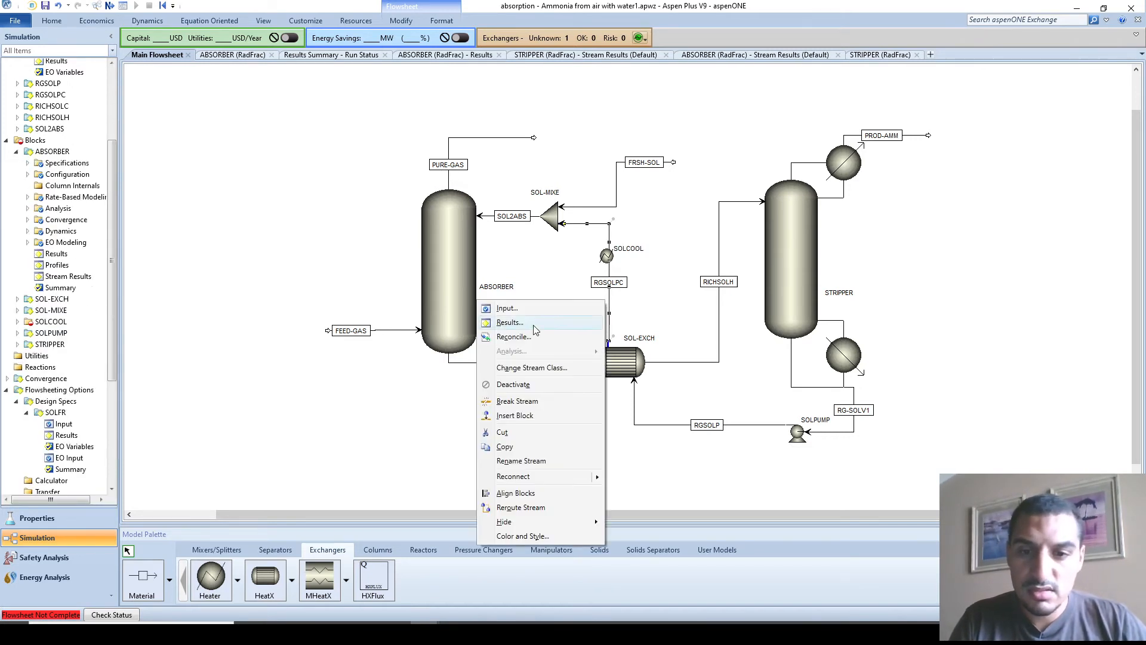
click(517, 401)
click(602, 332)
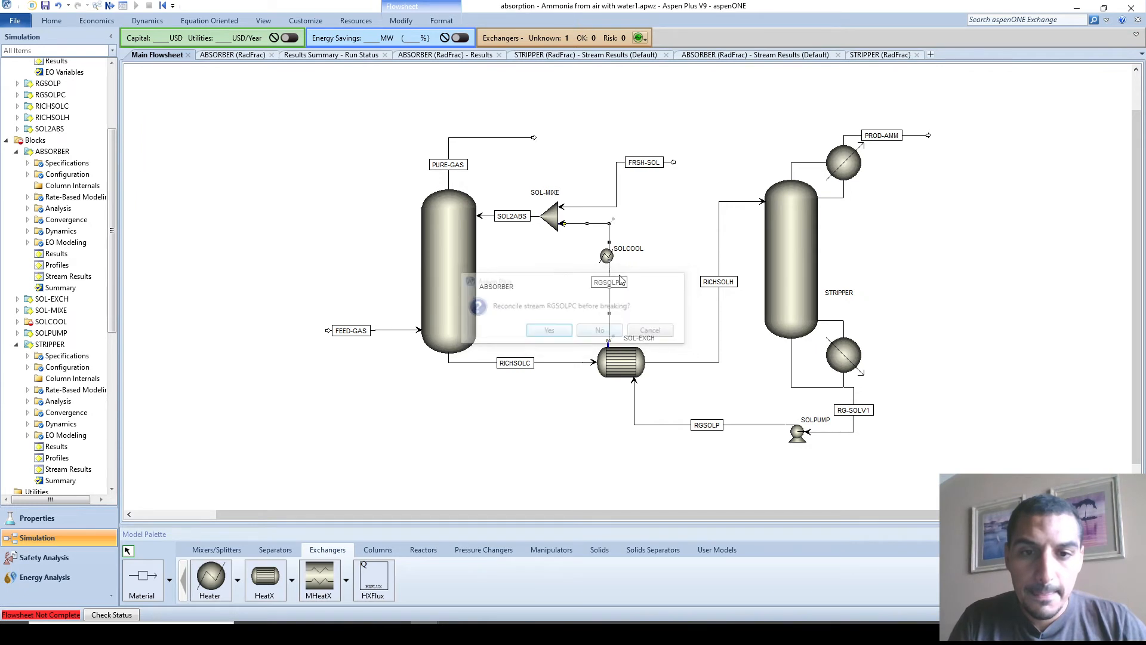
drag(653, 333, 613, 256)
click(652, 265)
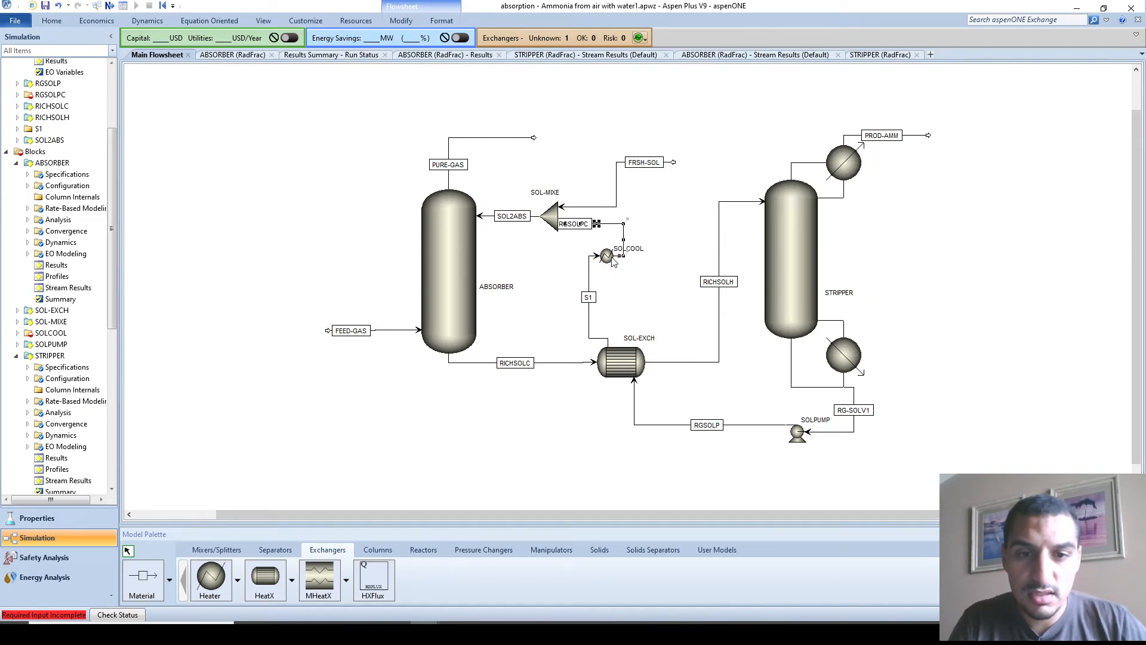
Rotate the SOLCOOL icon right and flip it vertically, and move it slightly closer to SOL-EXCH
right_click(608, 259)
mouse_move(565, 451)
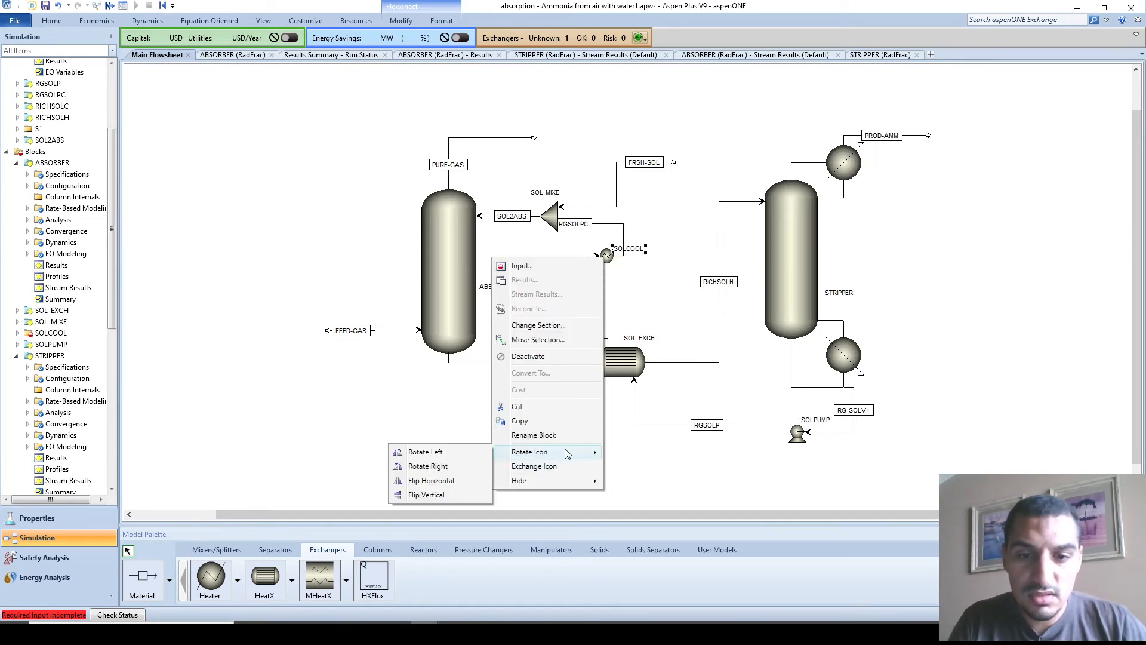
click(427, 466)
click(607, 259)
right_click(598, 281)
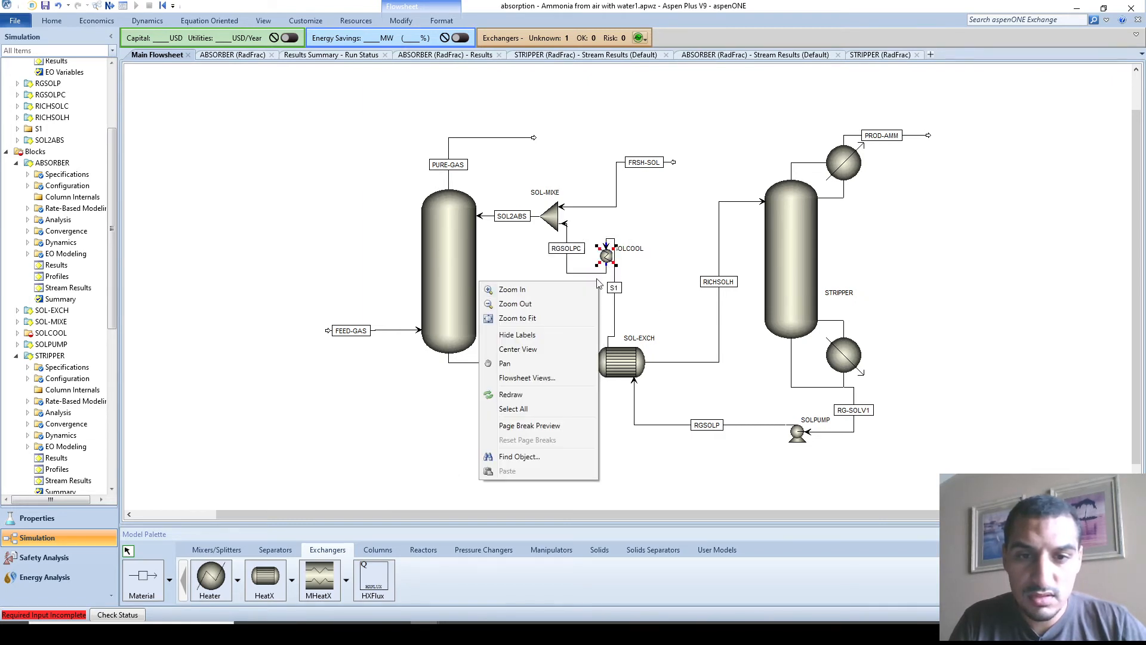
key(Escape)
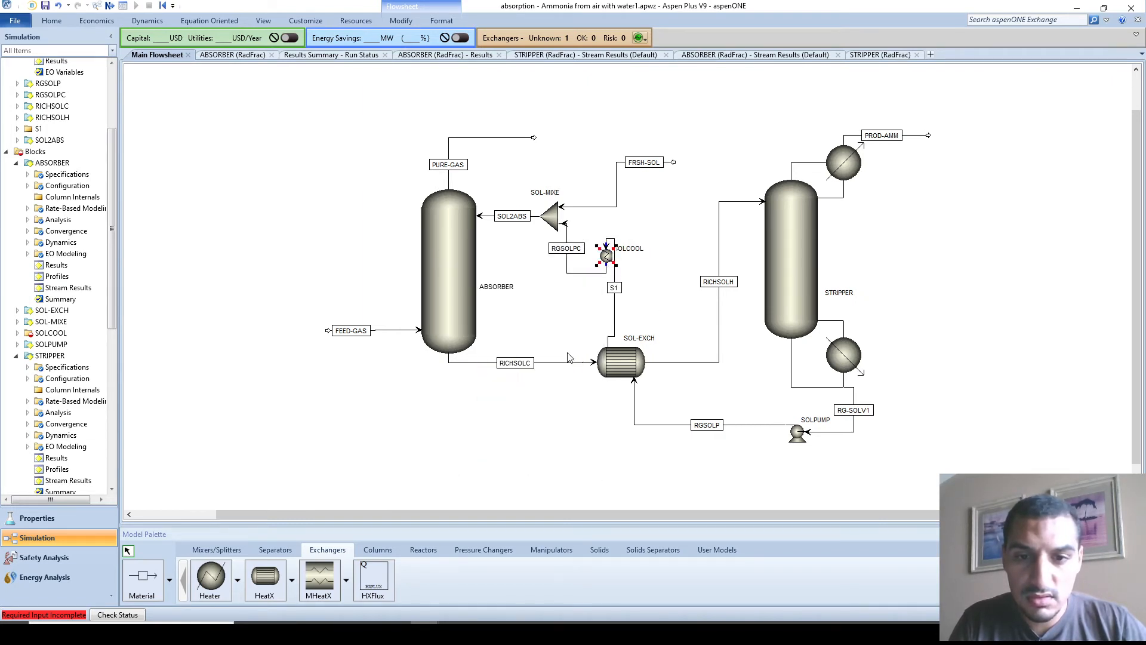
right_click(608, 263)
mouse_move(558, 456)
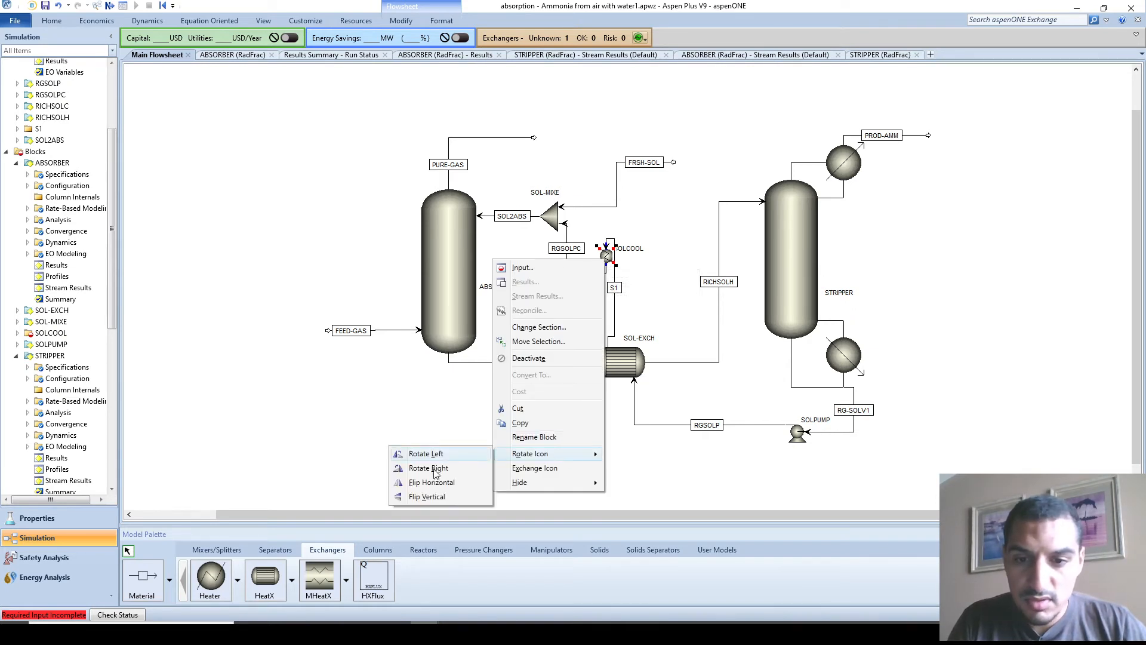
click(433, 496)
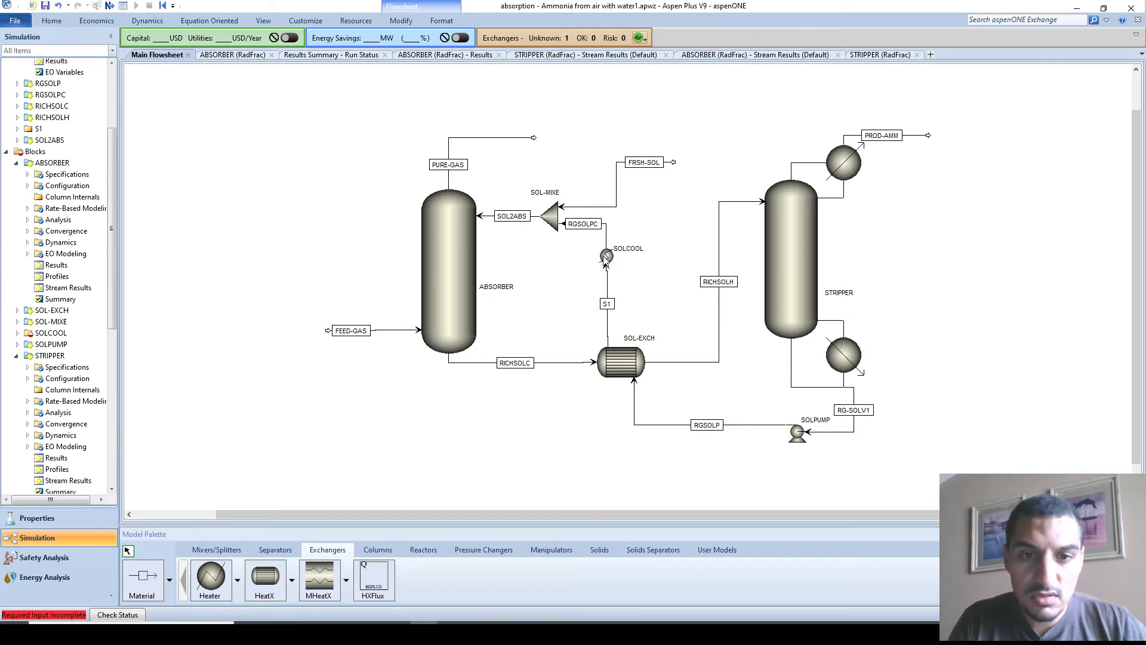
drag(605, 261, 604, 275)
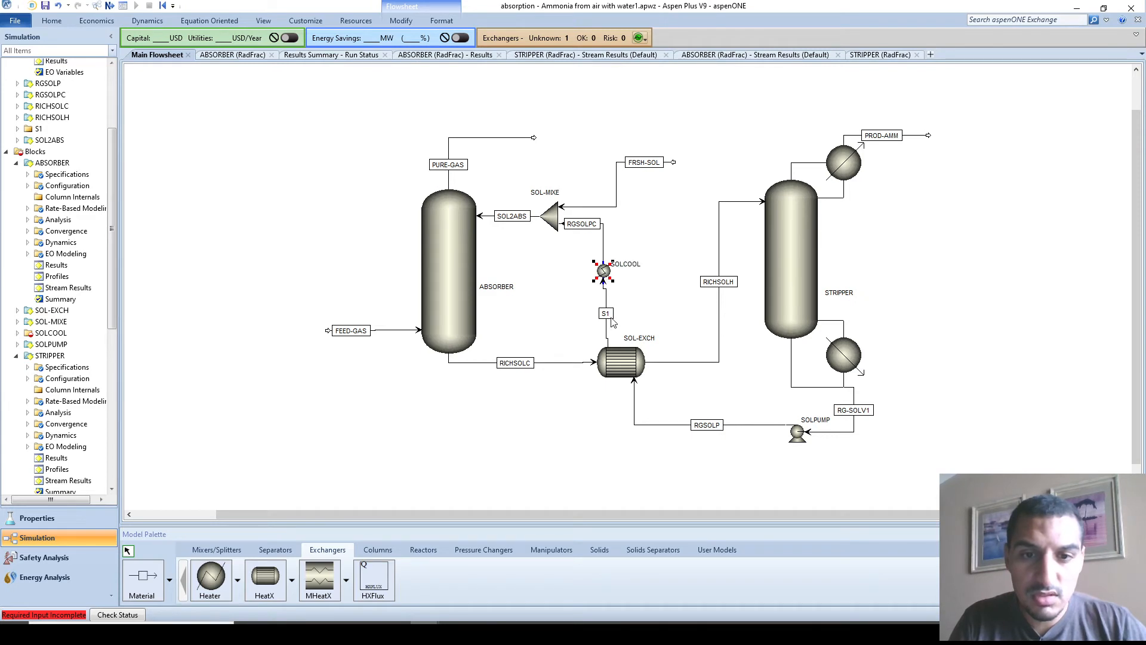
Rename the stream leaving SOLCOOL as RGSOLPC2 and the stream entering it as RGSOLPC1
click(601, 231)
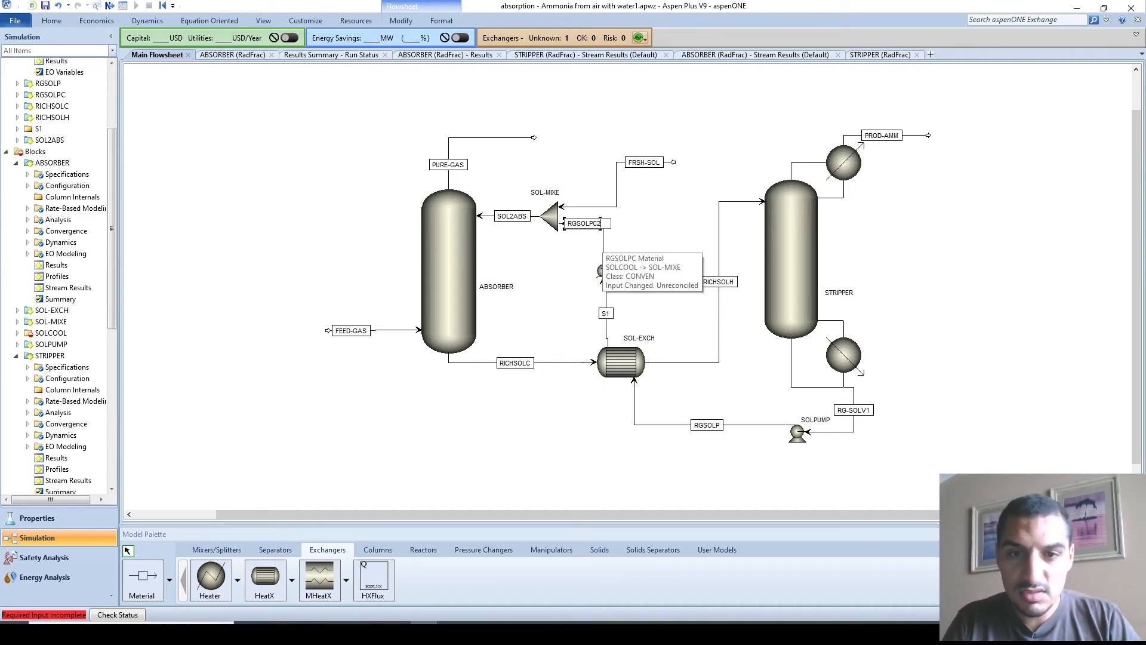
text(2)
key(Return)
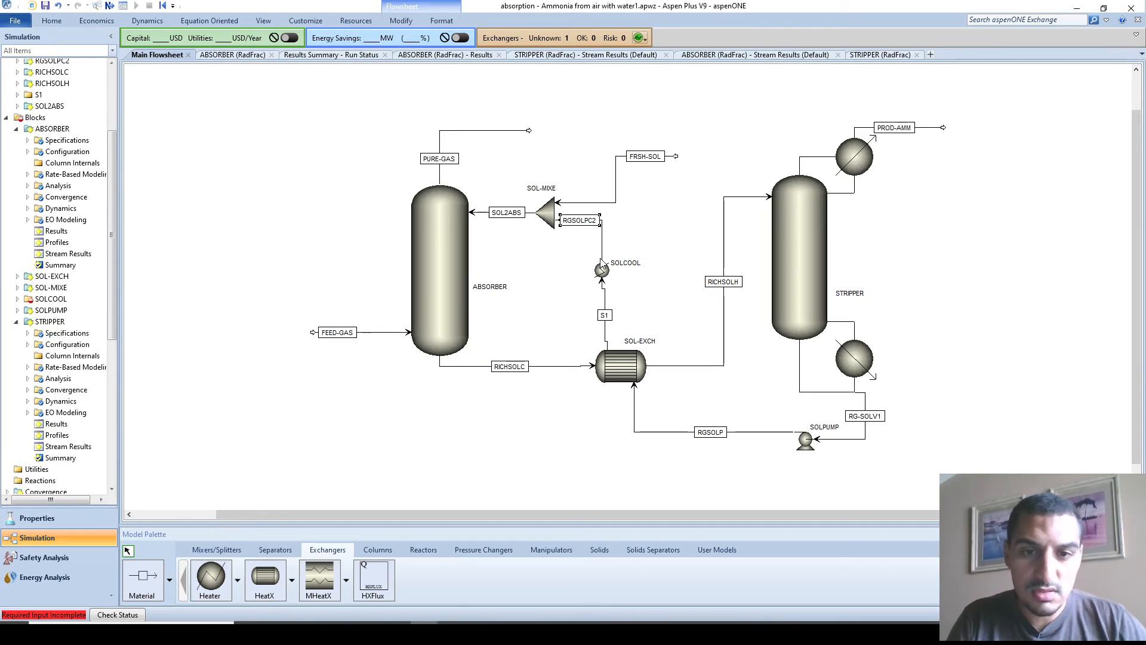
click(606, 317)
text(R)
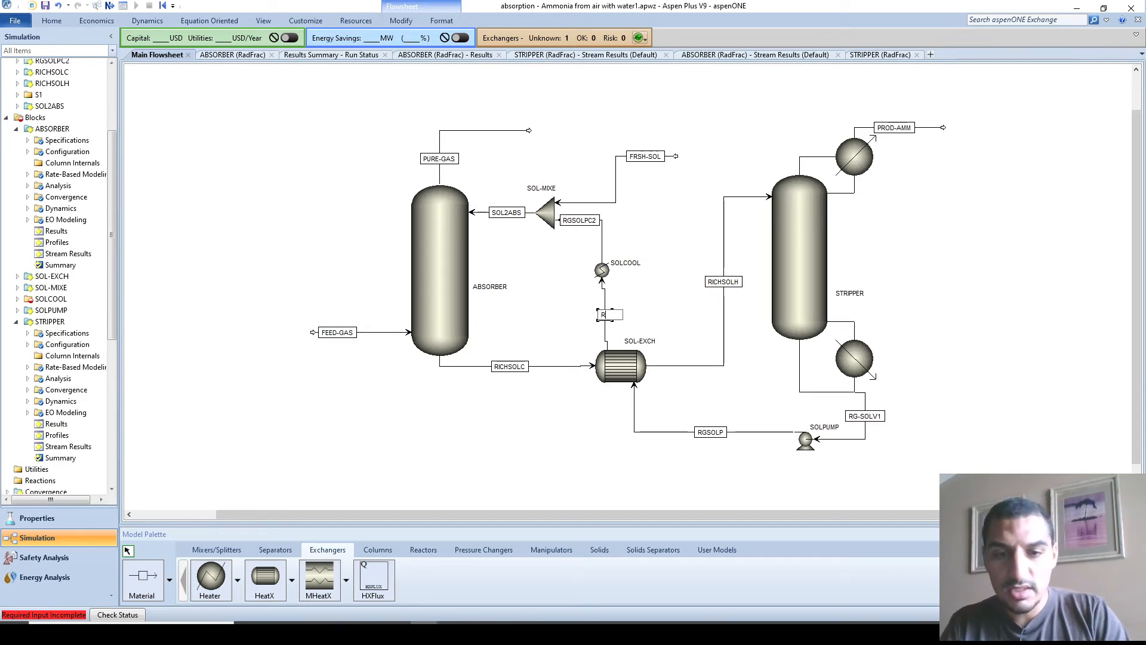
text(GSOLPC1)
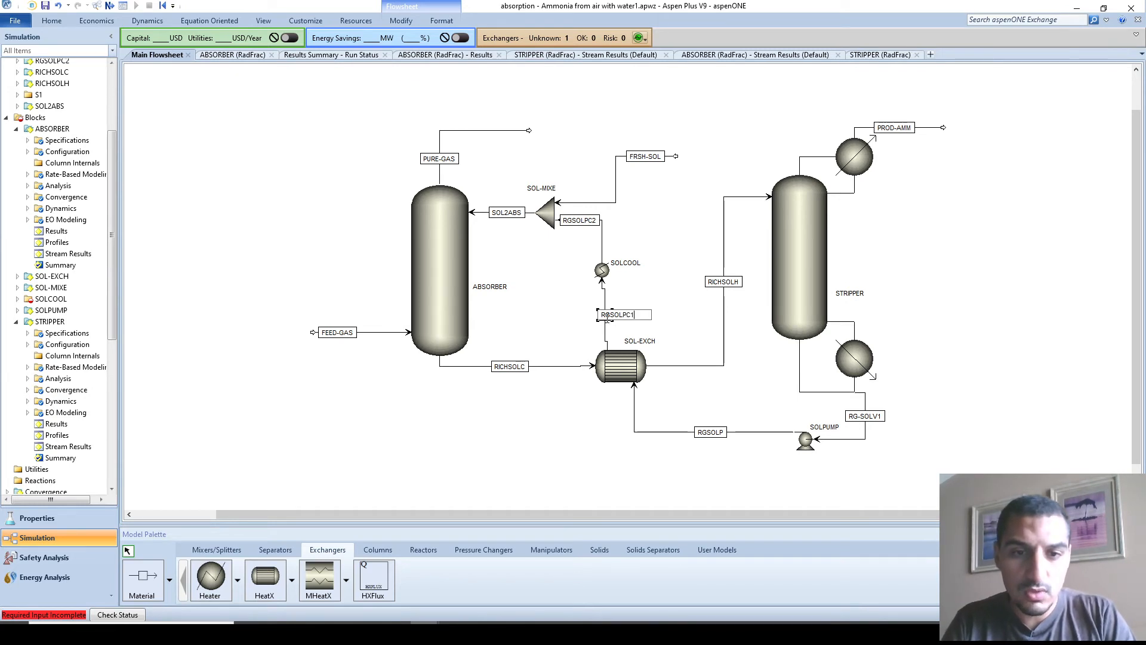
key(Return)
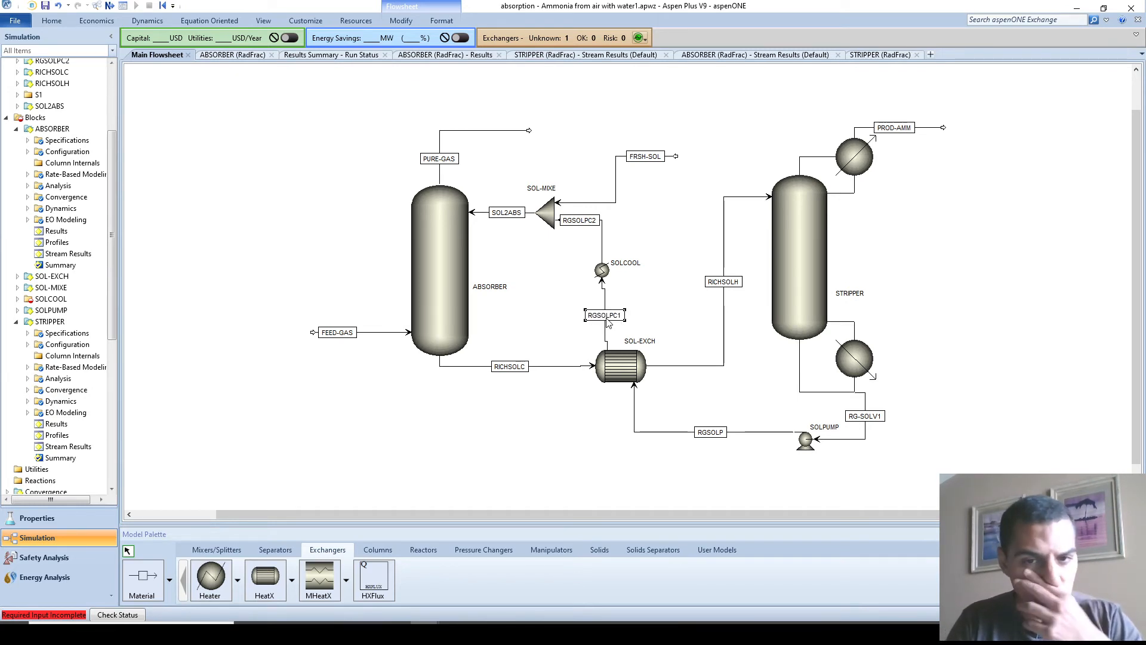
Enlarge the SOLCOOL icon on the flowsheet and set the block's temperature to 25 C and pressure to -0.5 bar
click(602, 271)
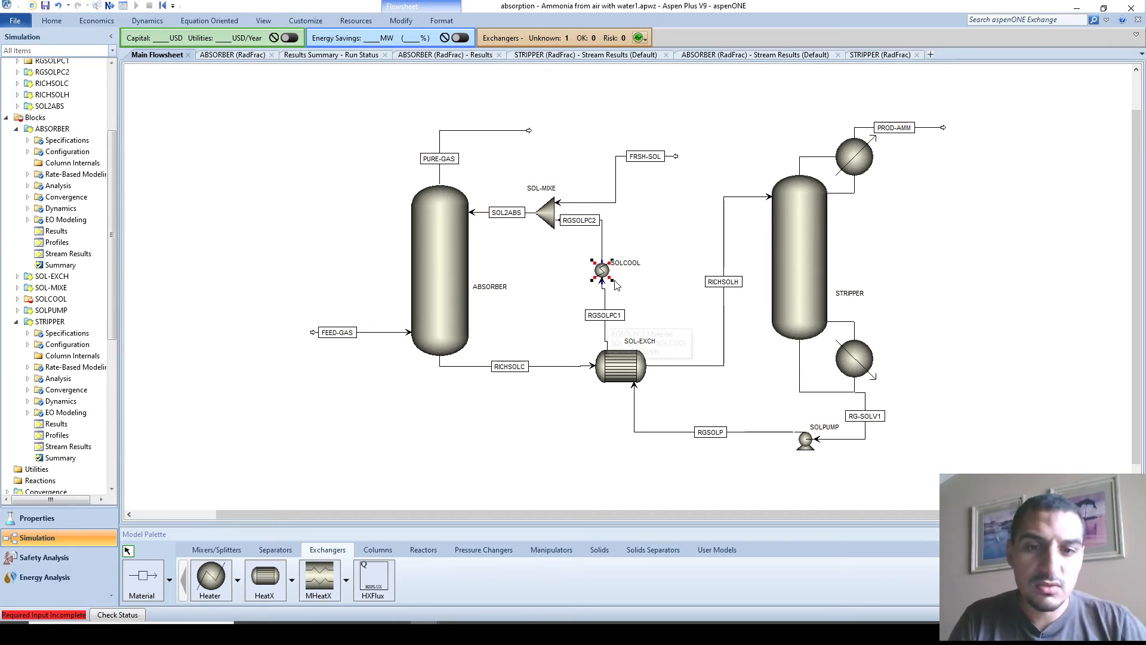
drag(611, 280, 620, 288)
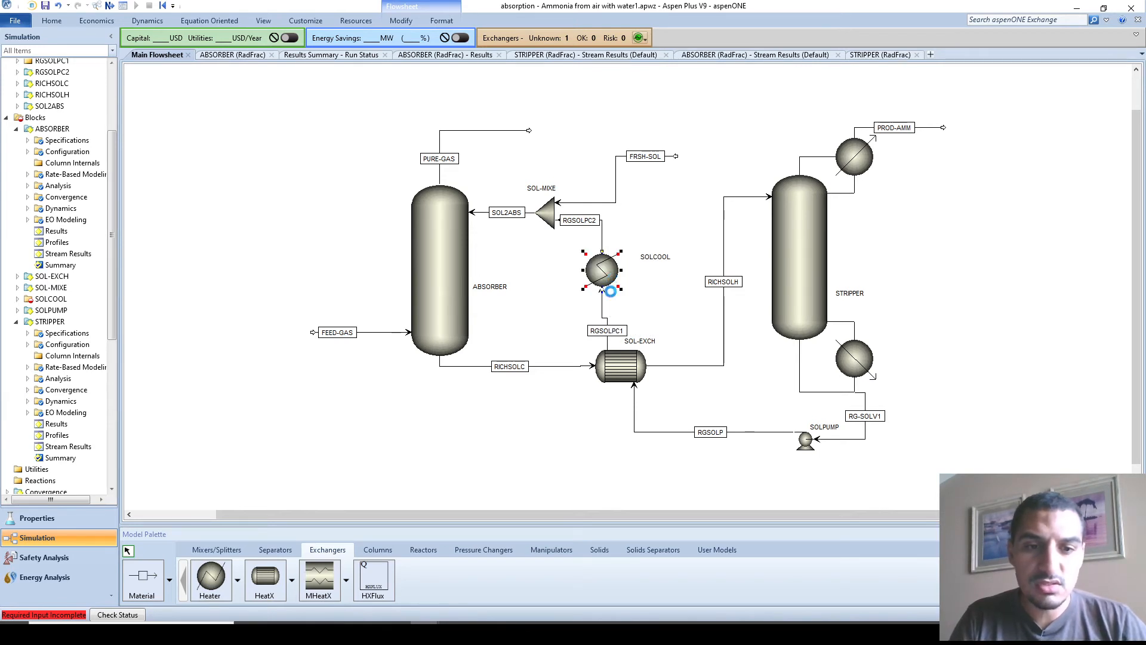
double_click(615, 288)
click(285, 142)
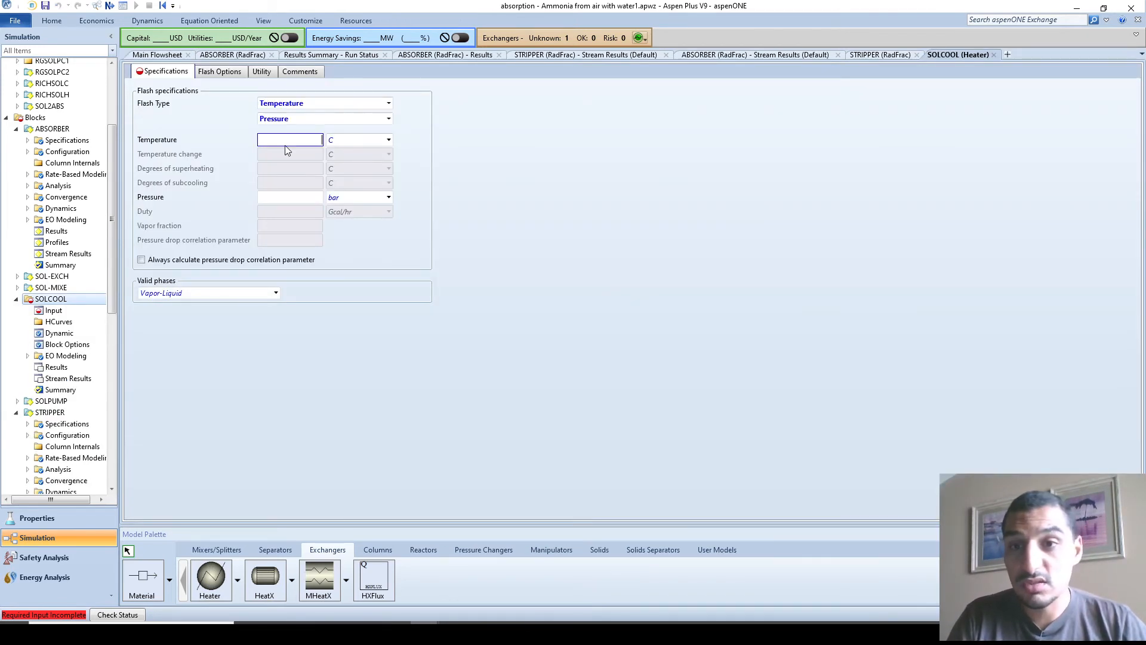
click(311, 197)
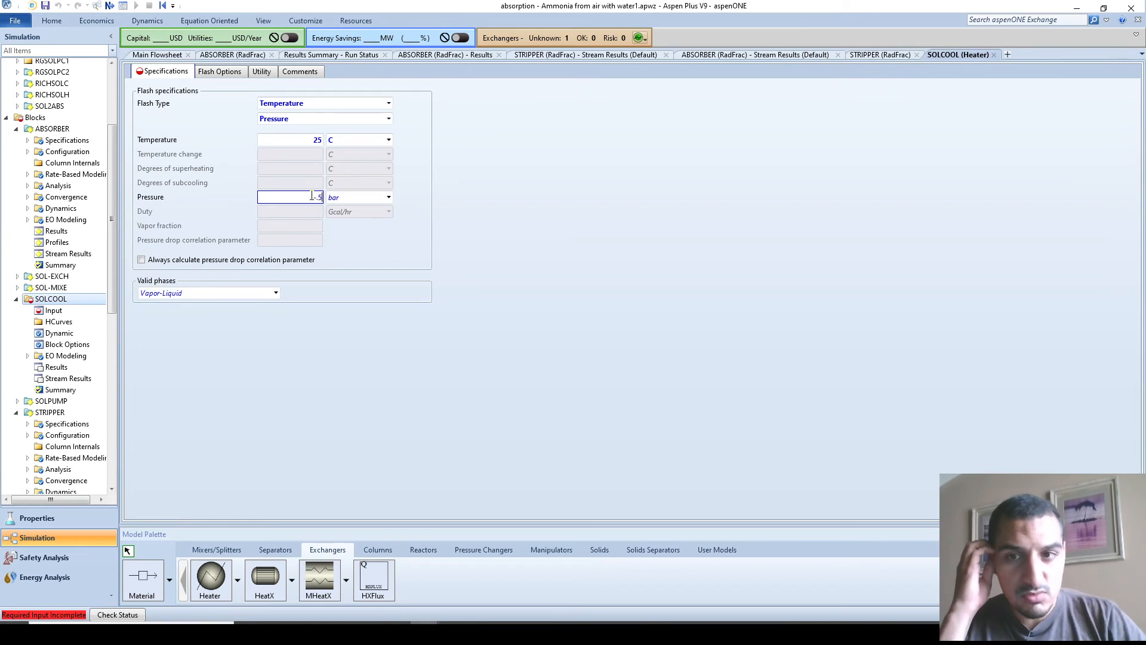
text(-.5)
key(Return)
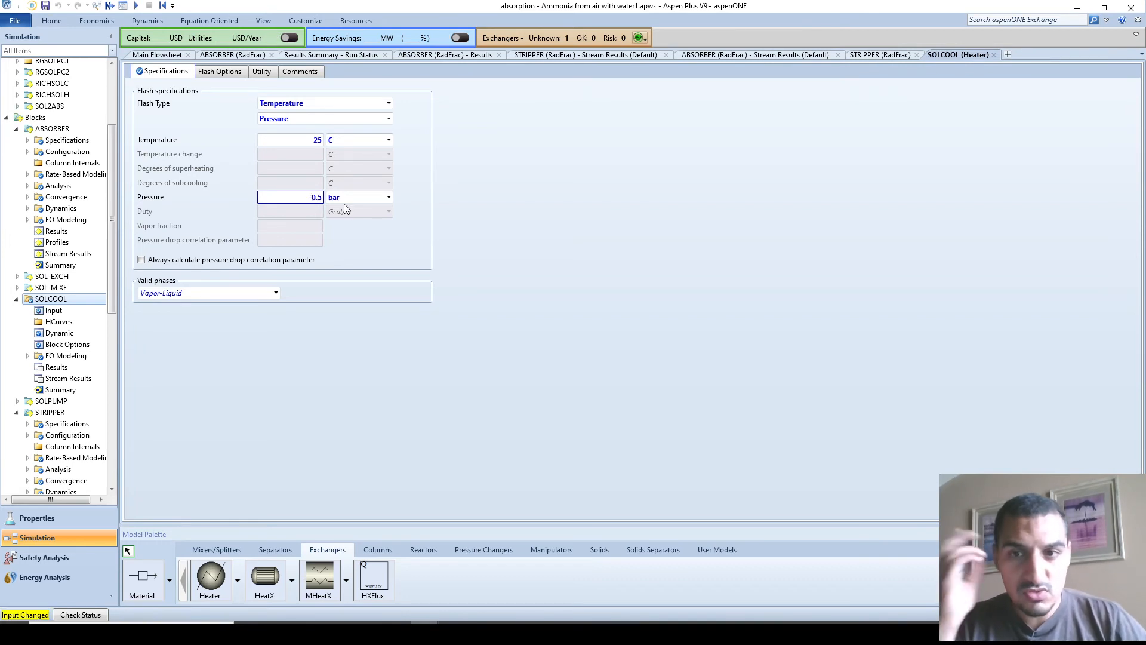
Run the simulation and view the SOL-MIXE stream results with the mole flows and mole fractions expanded
click(168, 56)
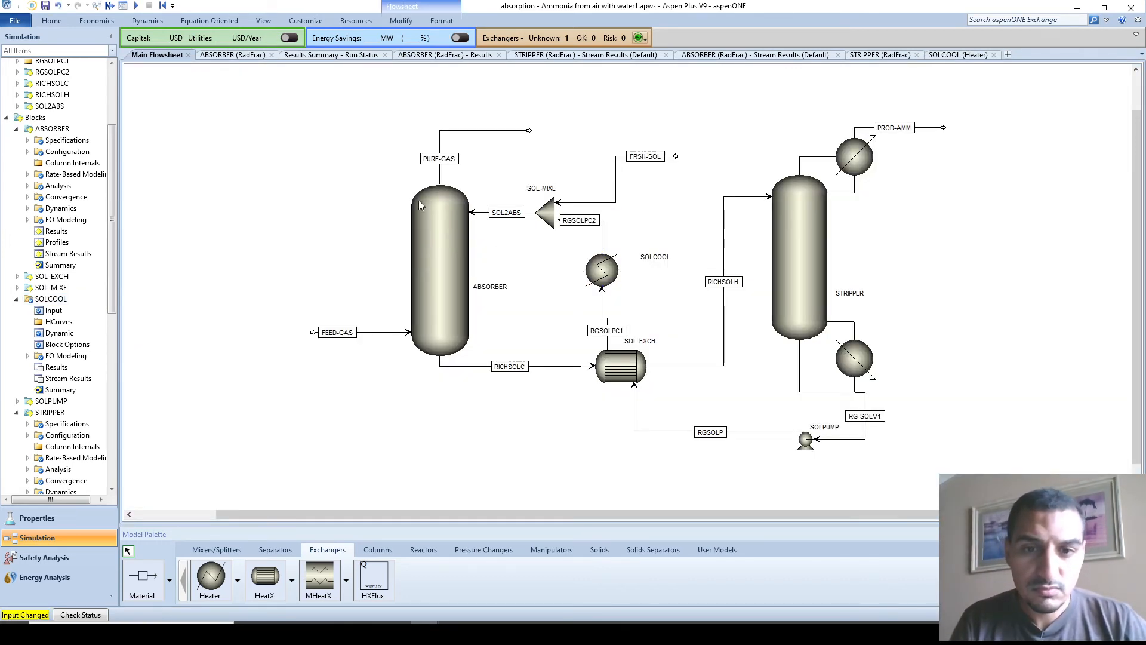
click(140, 7)
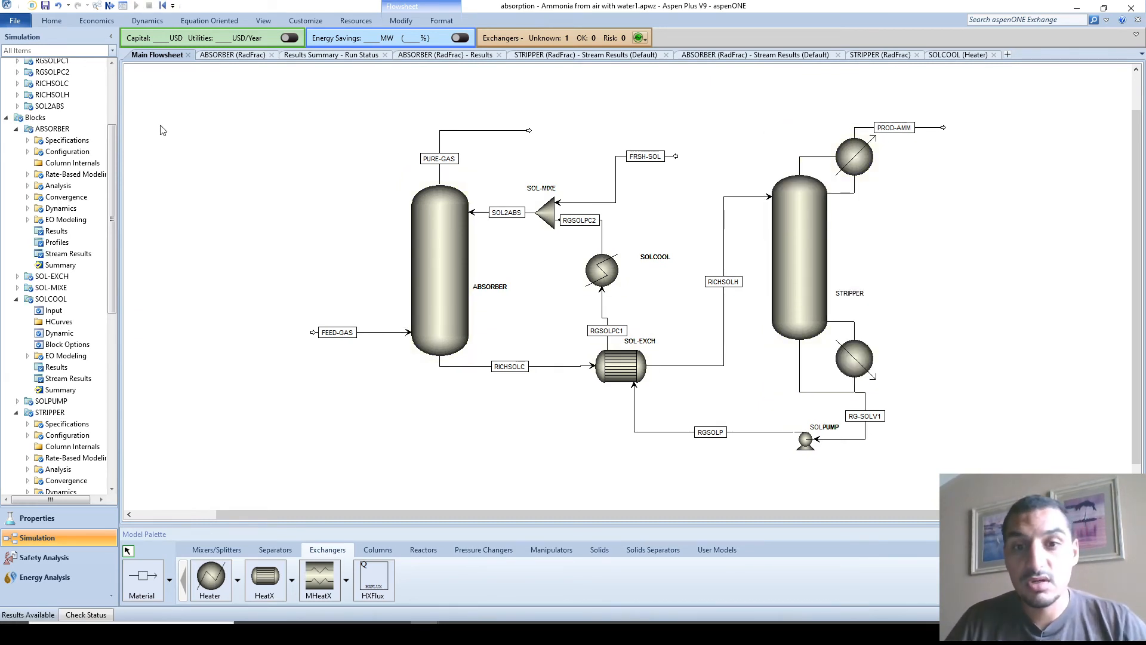
right_click(538, 217)
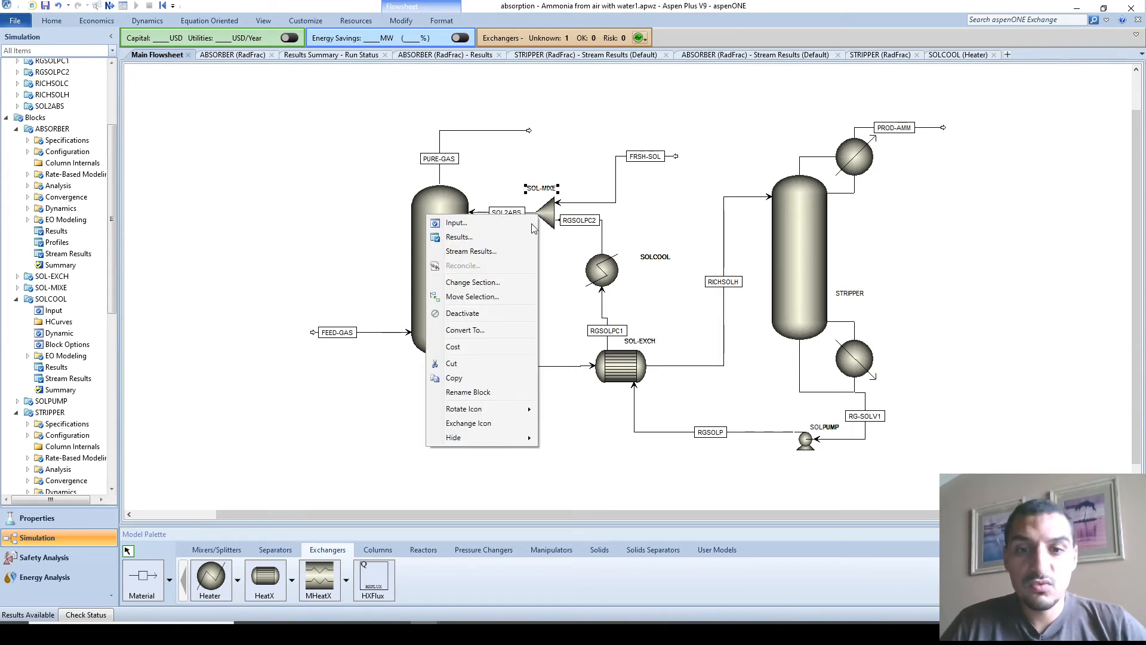
click(493, 251)
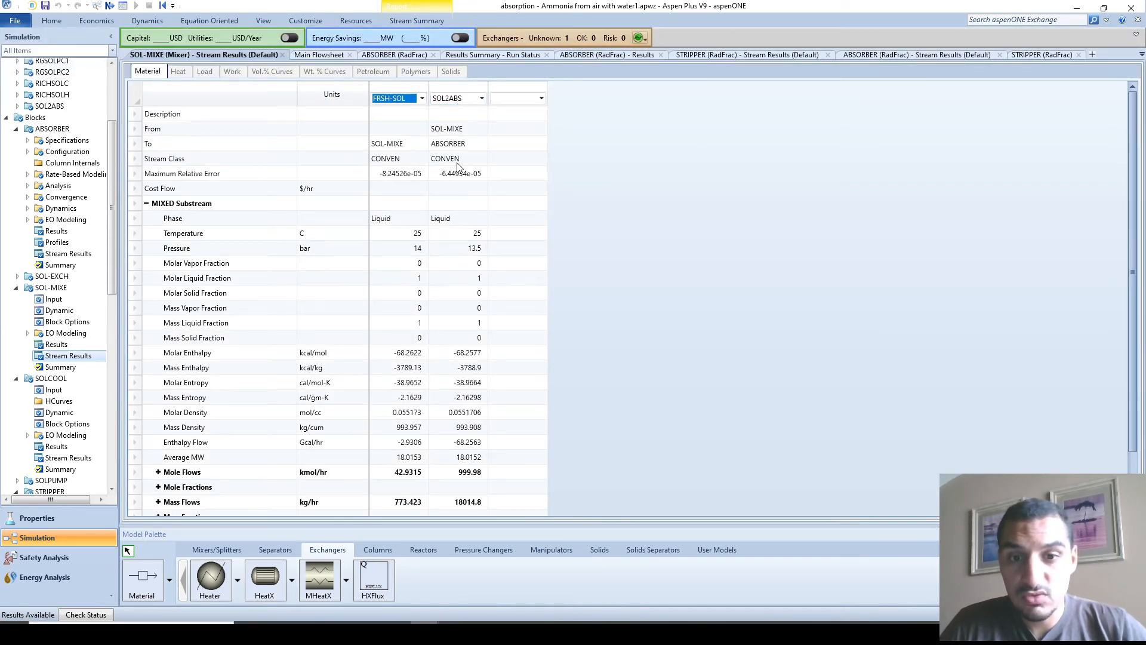
scroll(461, 342, down, 2)
click(158, 412)
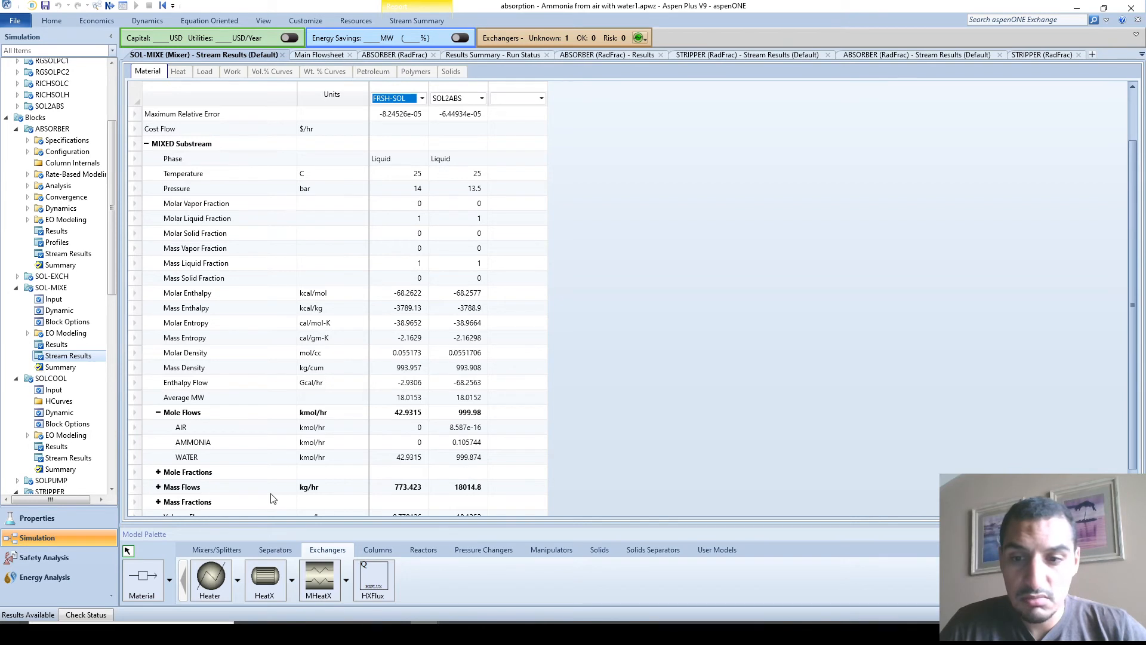
click(159, 472)
scroll(466, 502, down, 2)
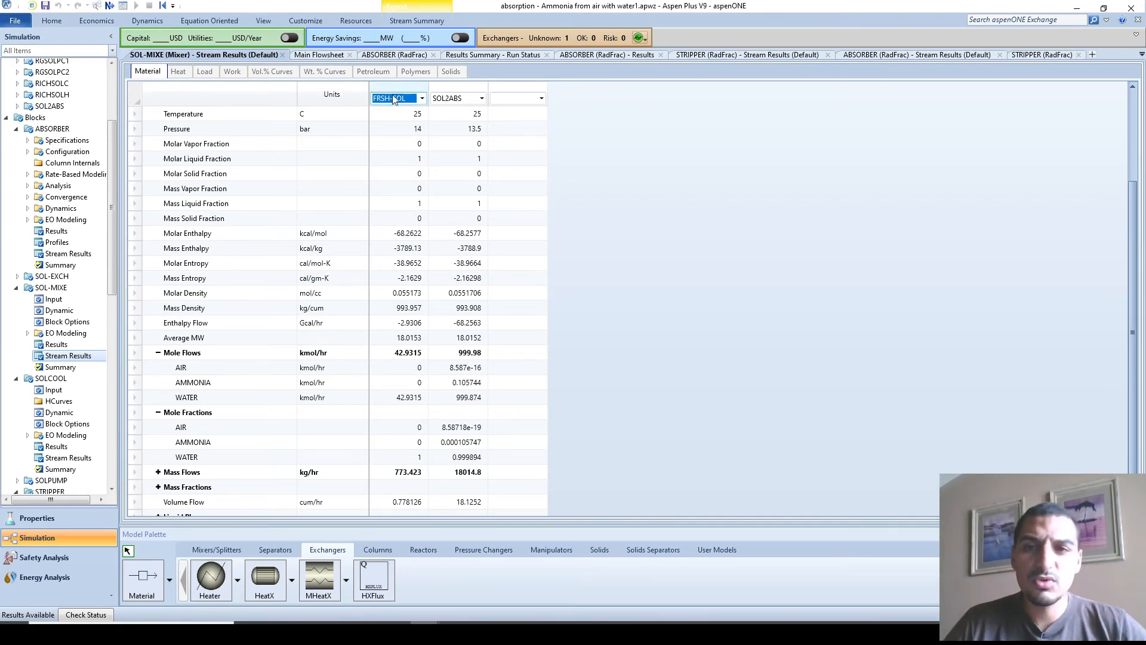
Check the ABSORBER stream results for the ammonia mole flows in PURE-GAS and RICHSOLC and the water flow in PURE-GAS
click(282, 54)
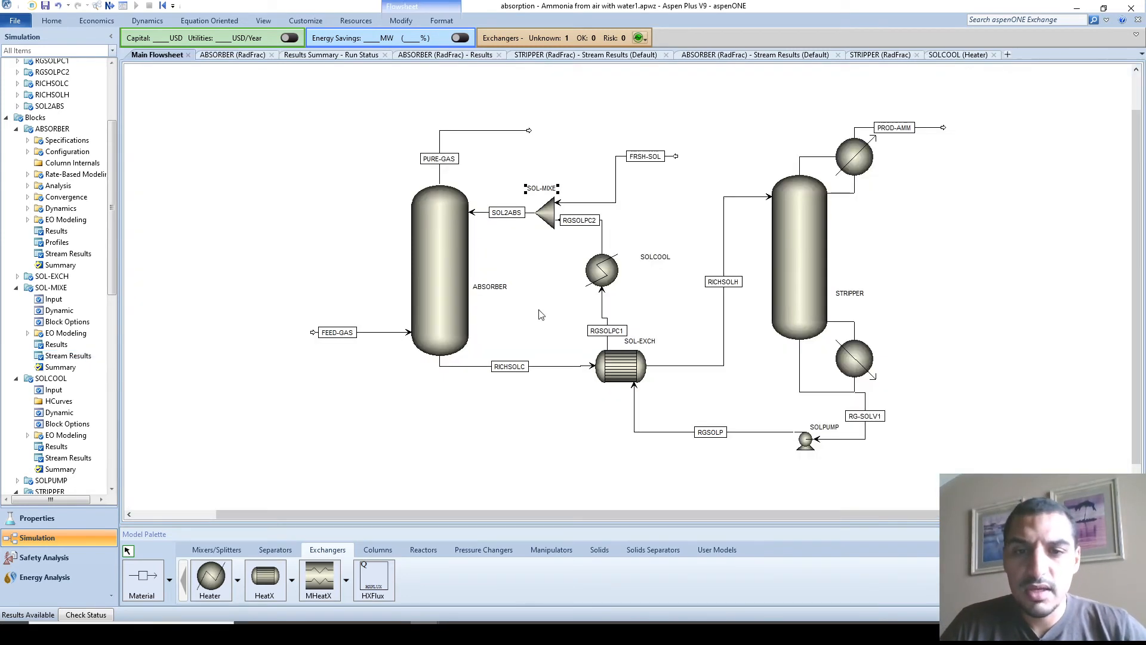
right_click(420, 288)
click(356, 328)
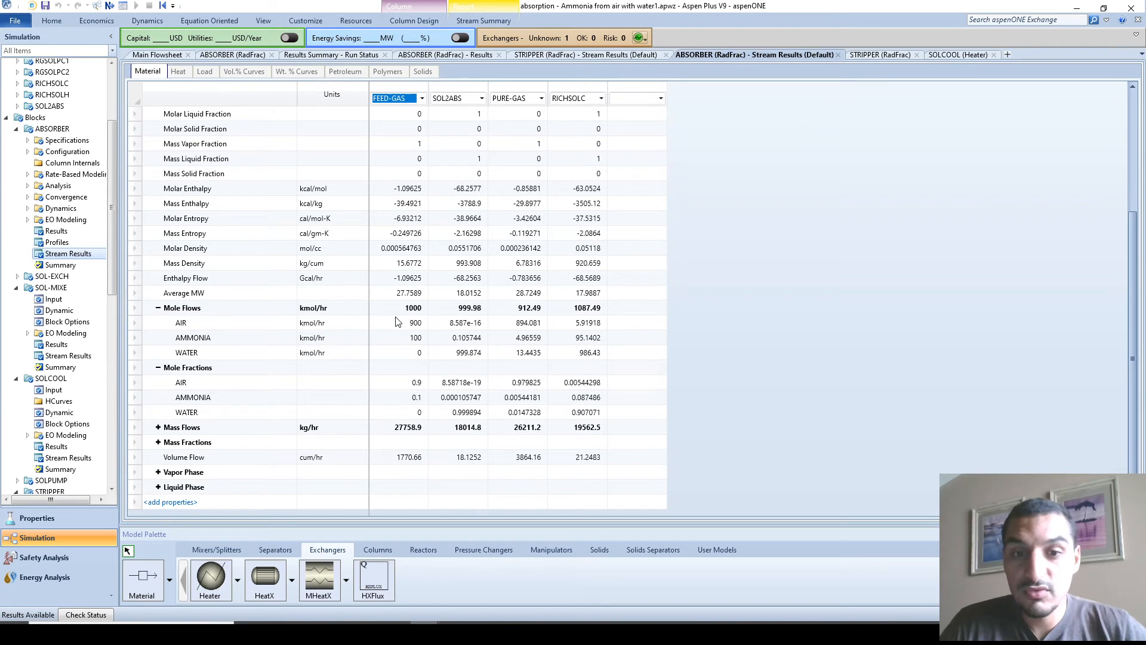
click(528, 339)
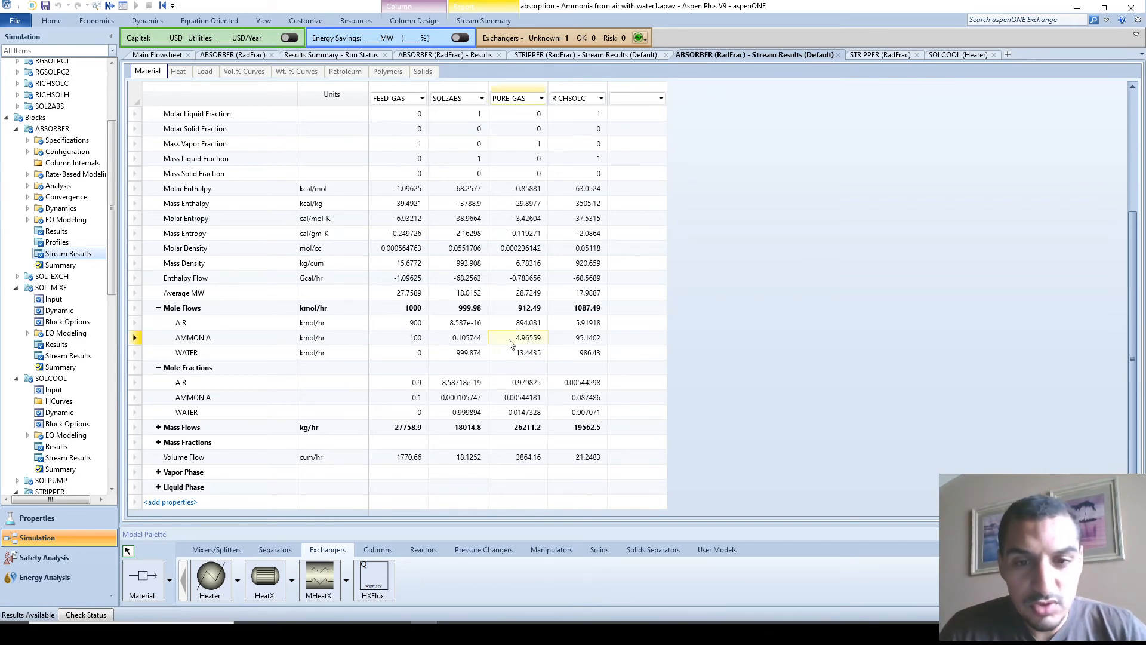
click(591, 342)
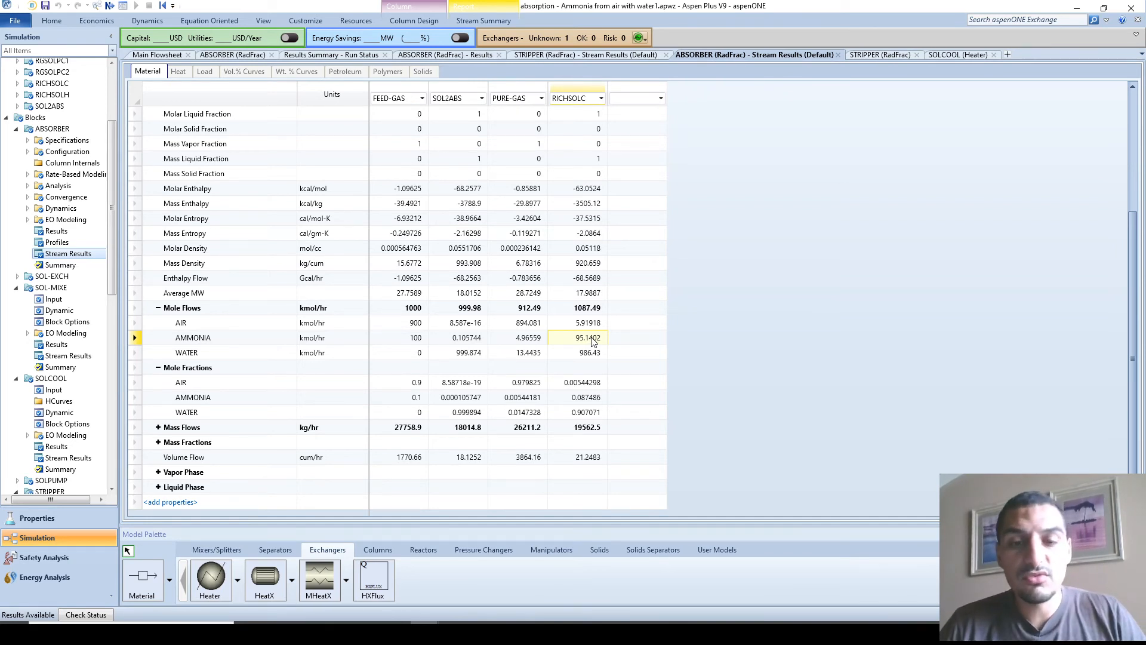
click(526, 354)
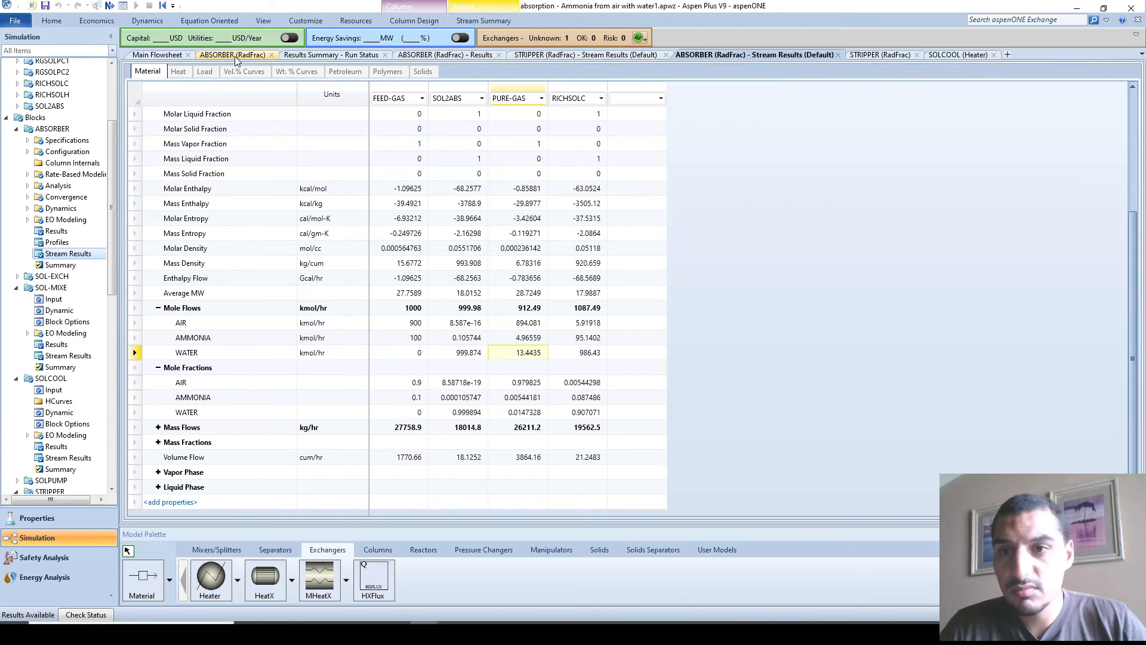
Check the STRIPPER stream results for the water mole flow leaving in PROD-AMM
click(157, 54)
right_click(783, 256)
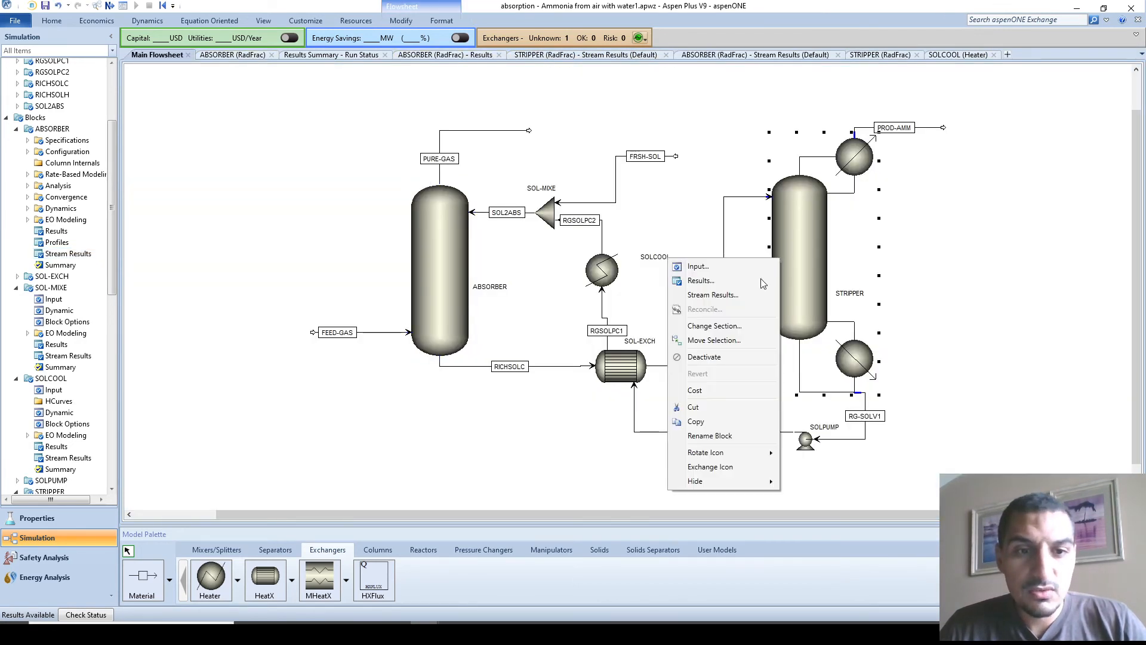
click(711, 296)
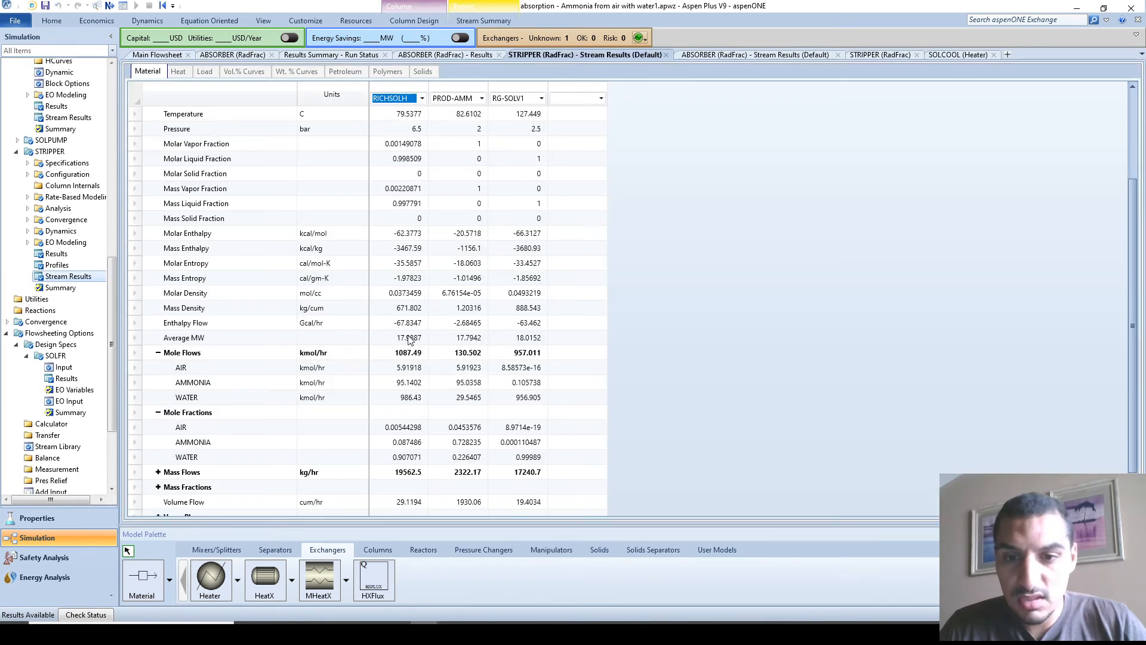
scroll(410, 332, down, 1)
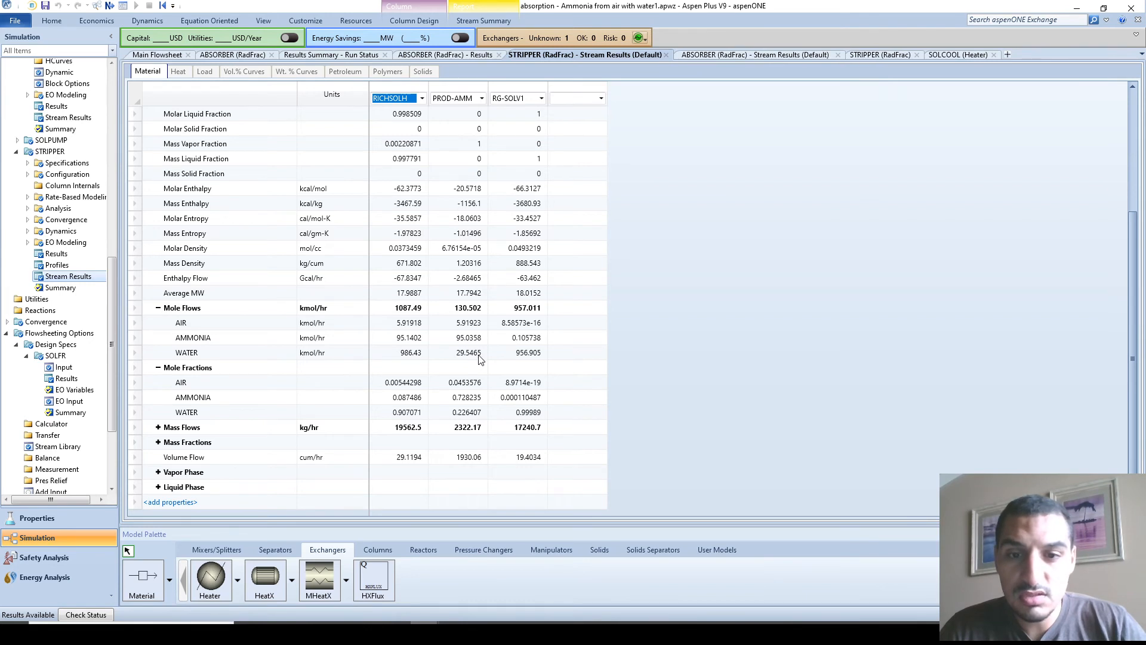
click(452, 353)
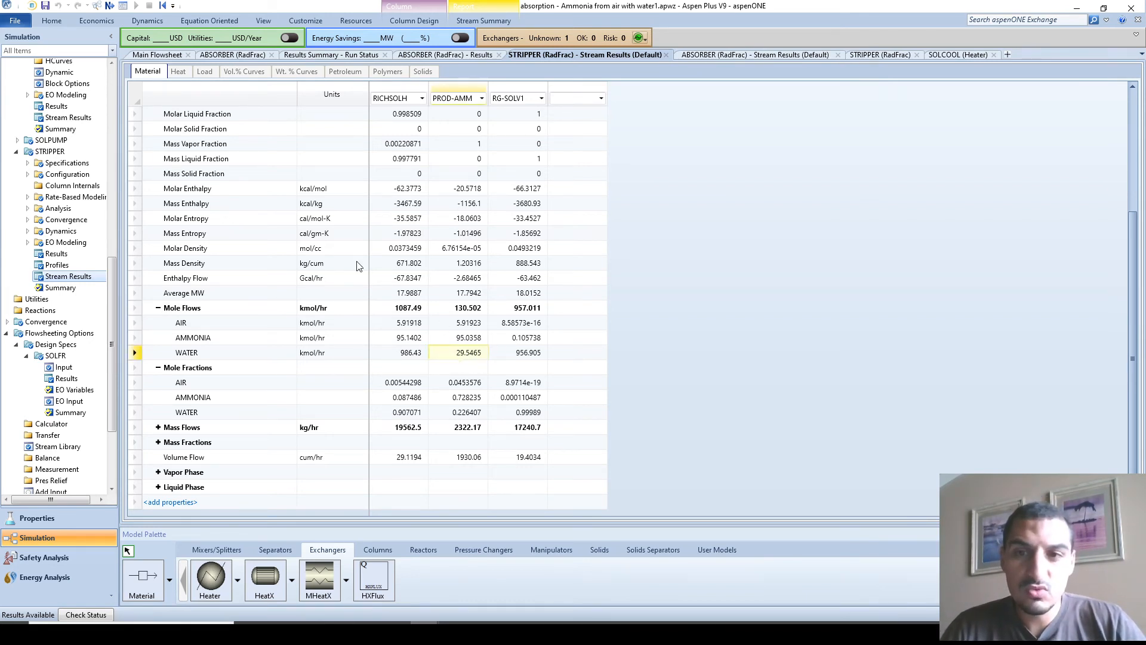
Return to the ABSORBER stream results and check the water mole fraction in RICHSOLC
click(157, 54)
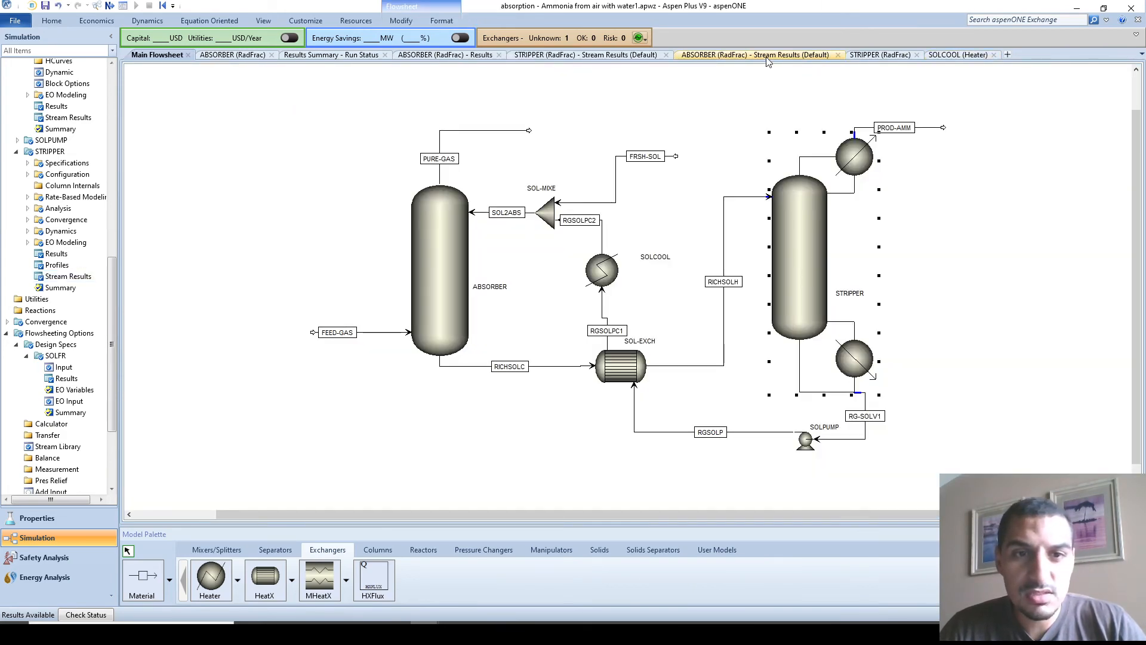
click(712, 56)
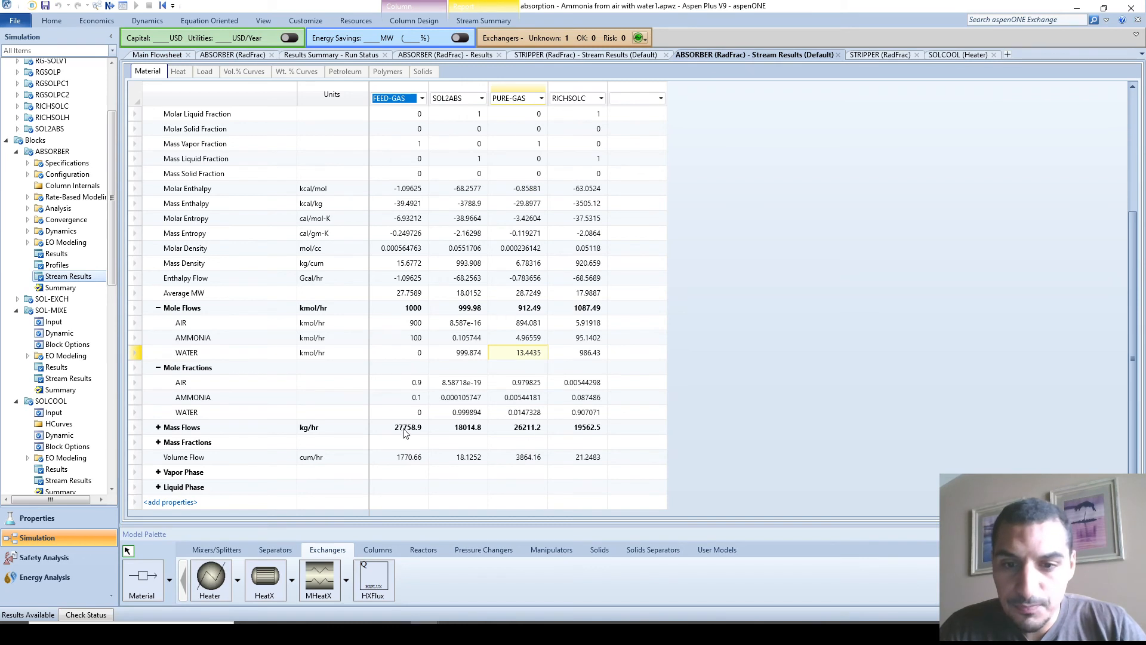
click(591, 413)
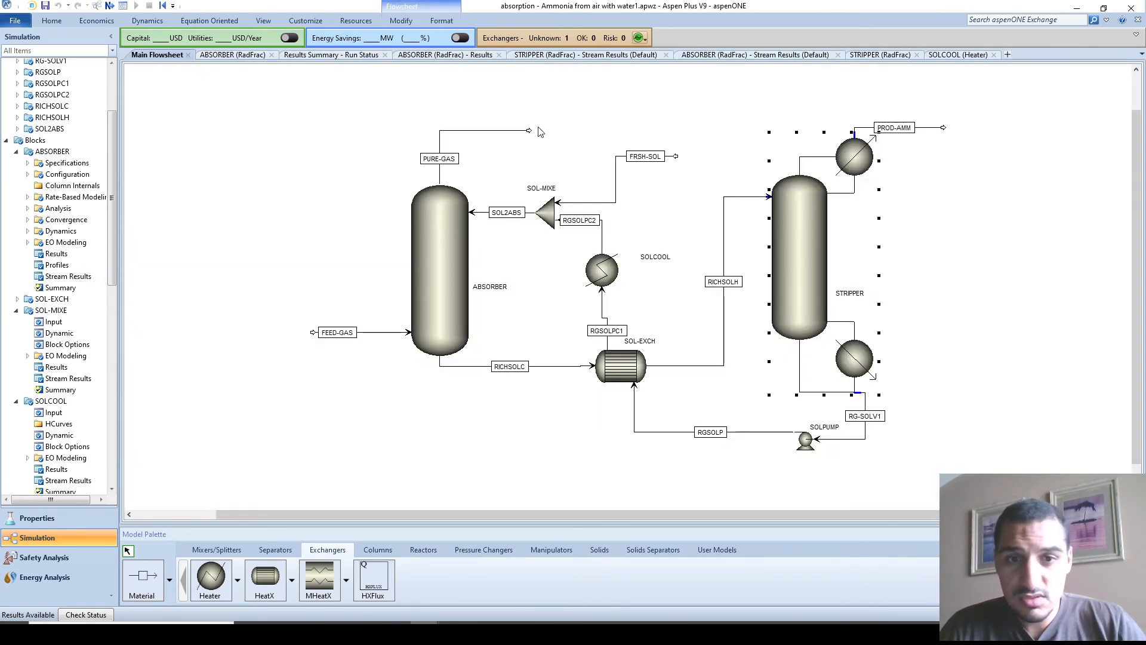
Set the STRIPPER bottoms to feed mole ratio to 0.89 and rerun the simulation
double_click(793, 274)
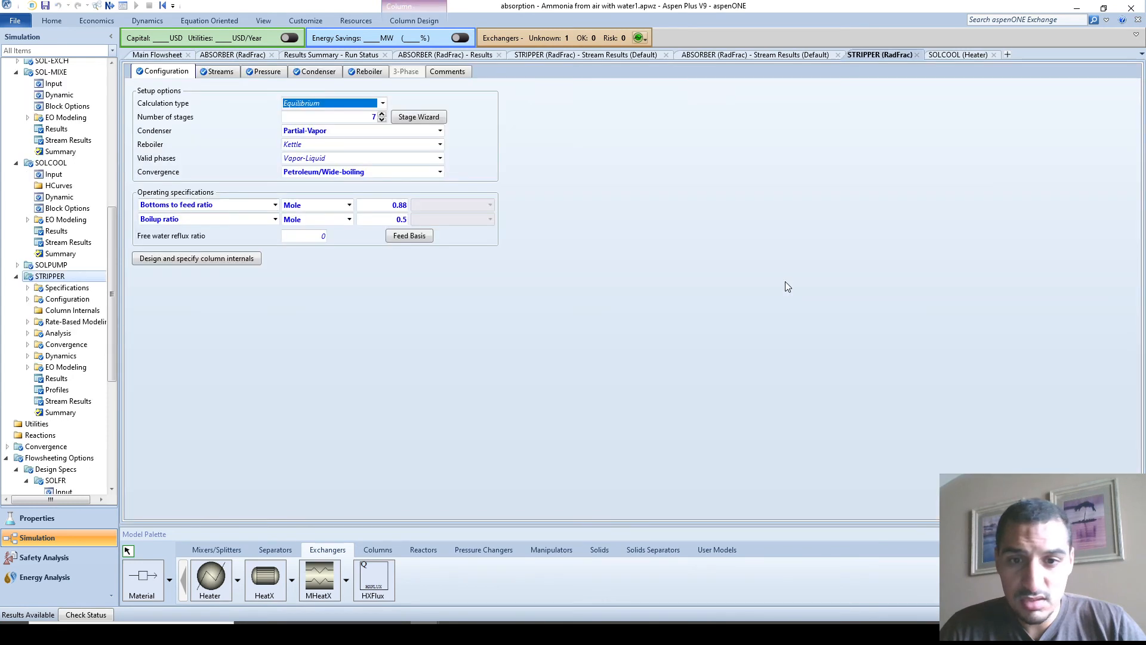
click(382, 203)
key(BackSpace)
text(0.89)
key(Return)
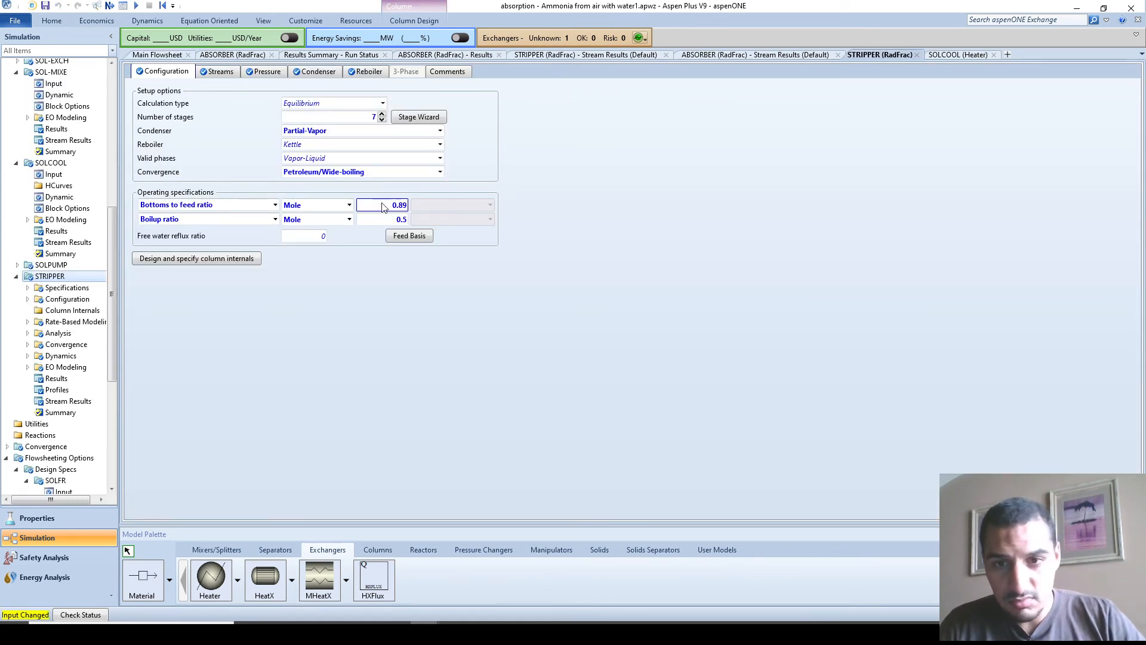
click(136, 5)
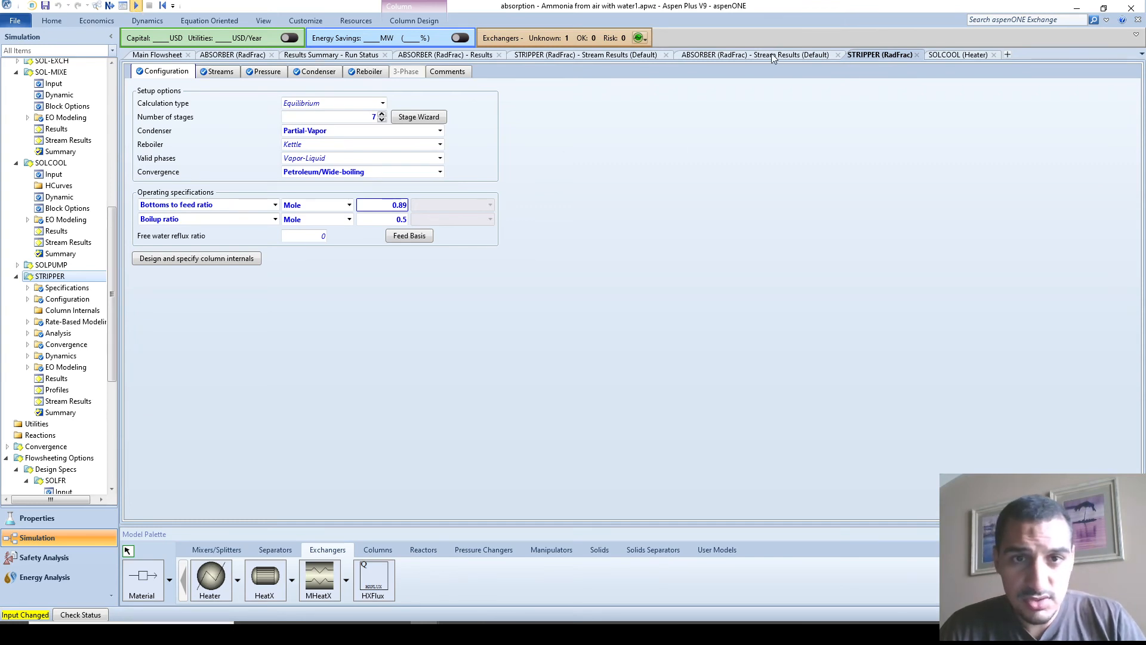
Review the recalculated STRIPPER stream results for the water mole fraction and water mole flow in PROD-AMM
click(602, 56)
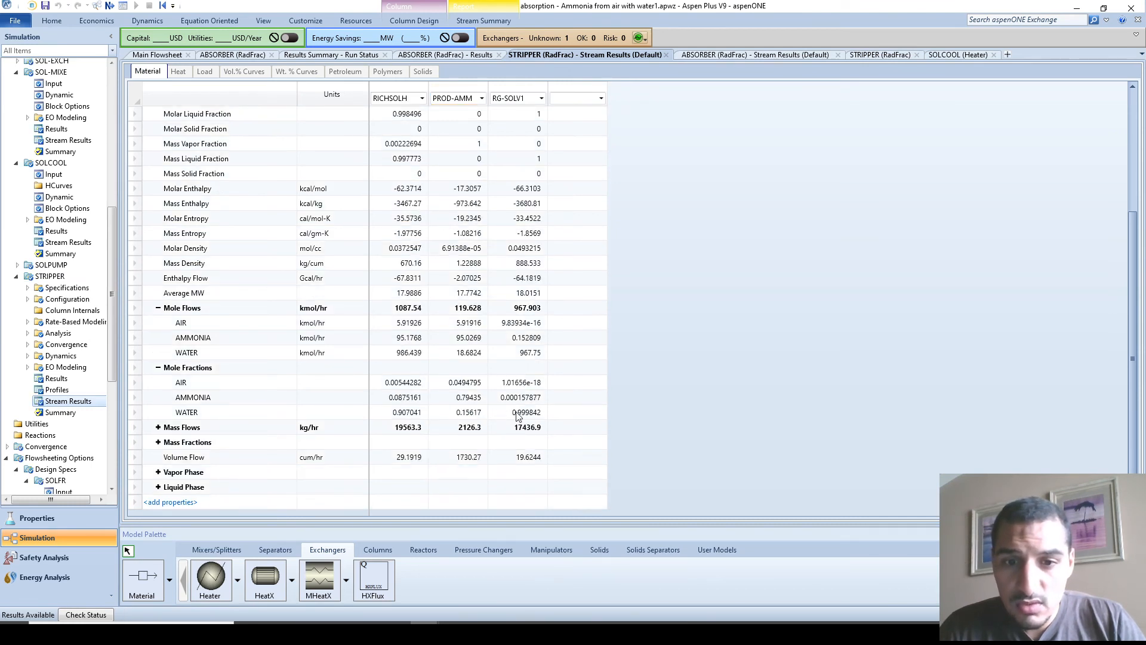
click(475, 413)
click(471, 356)
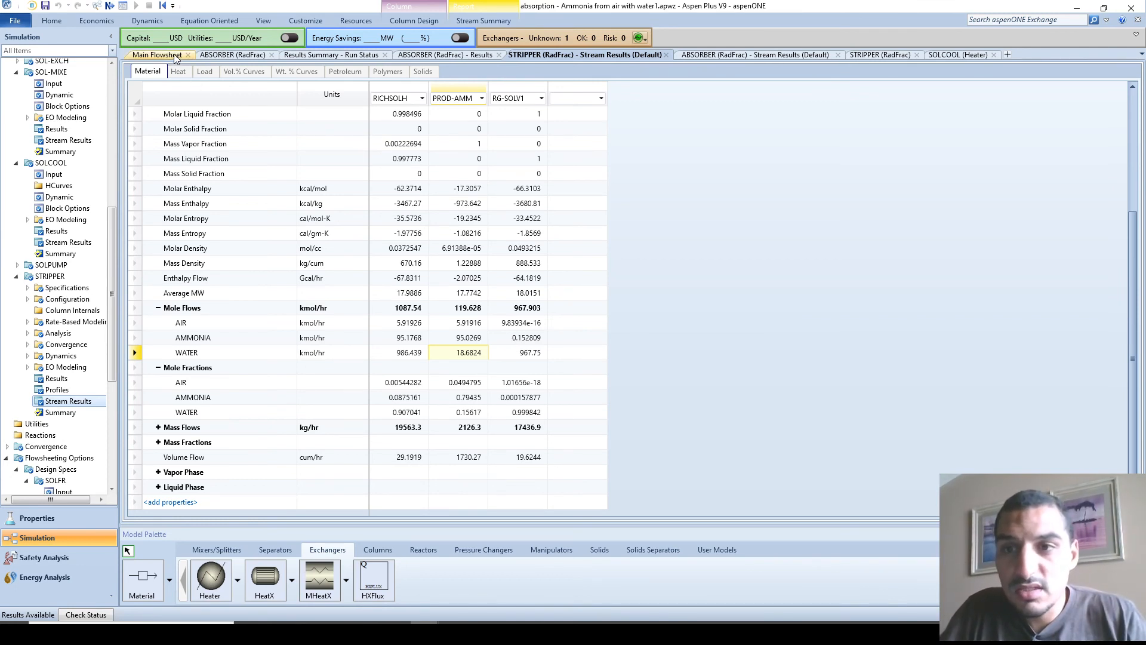
Check the recalculated SOL-MIXE stream results for the total mole flow of the fresh solvent stream FRSH-SOL
click(158, 55)
right_click(617, 168)
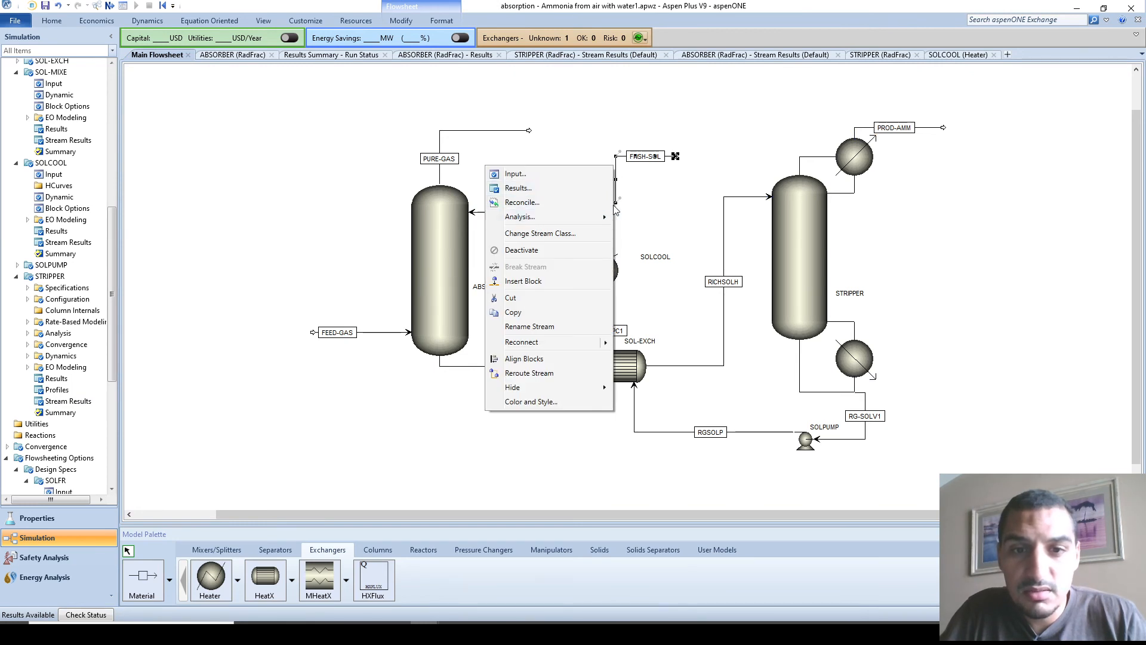
click(631, 212)
right_click(549, 212)
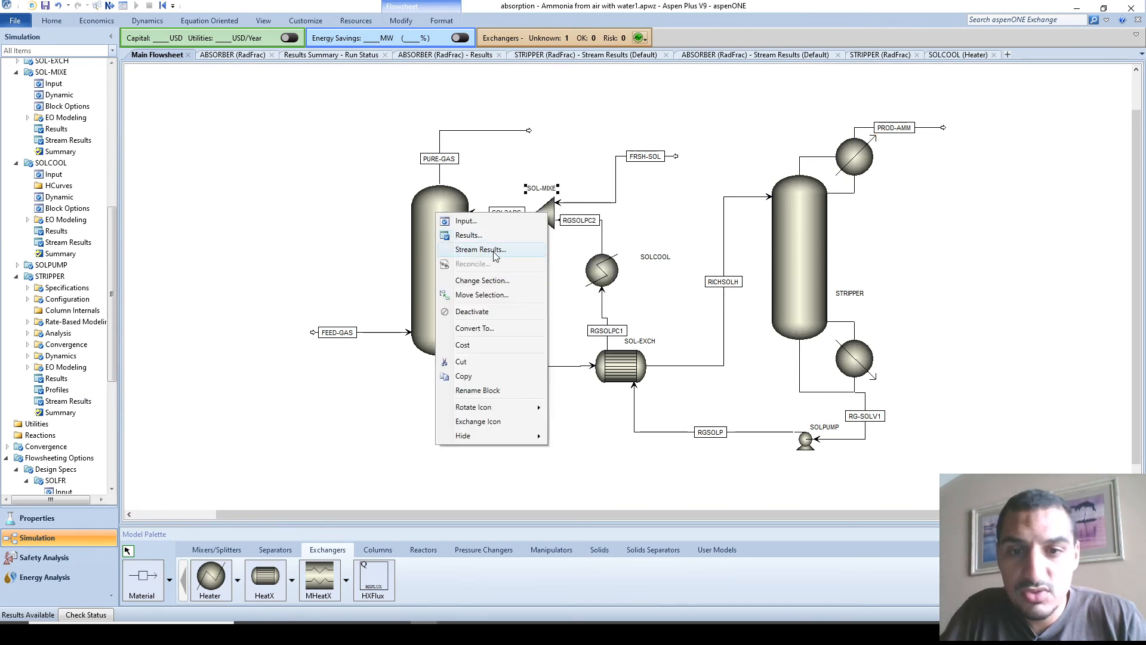
click(495, 249)
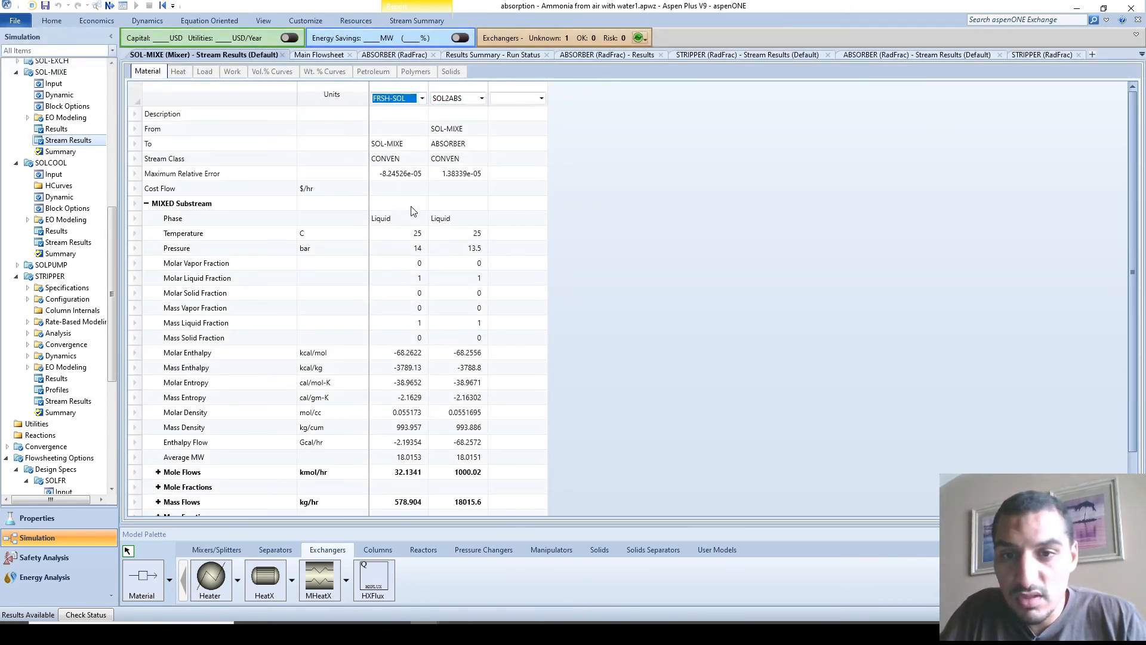
scroll(412, 212, down, 2)
click(411, 417)
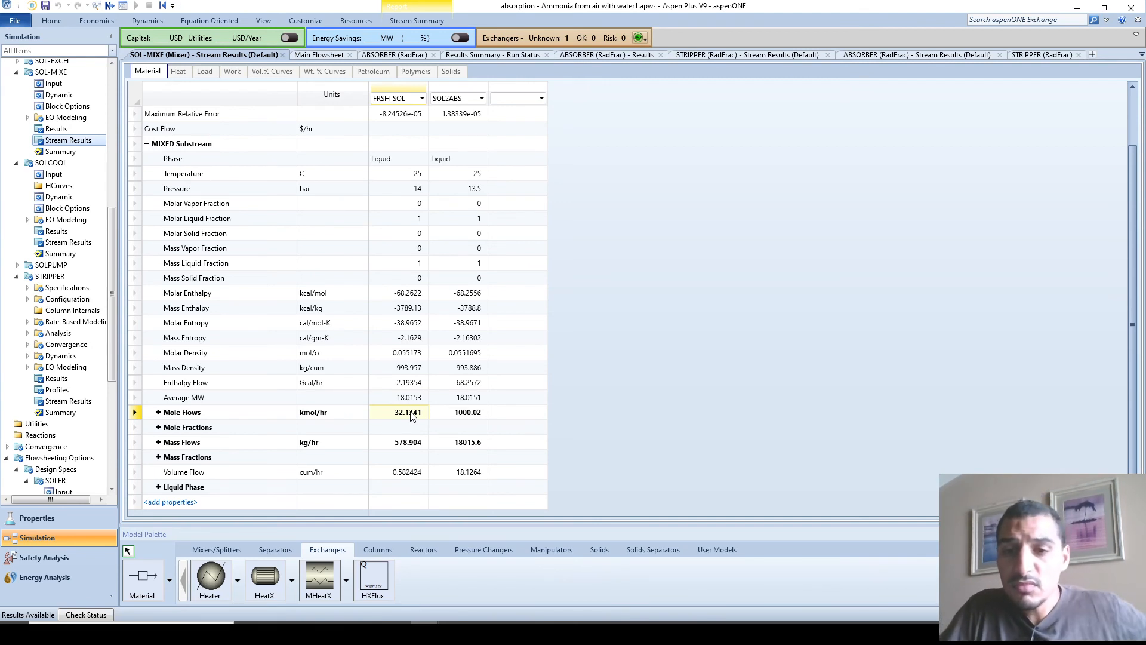
Return to the main flowsheet and enlarge the SOLPUMP icon below the stripper
click(328, 56)
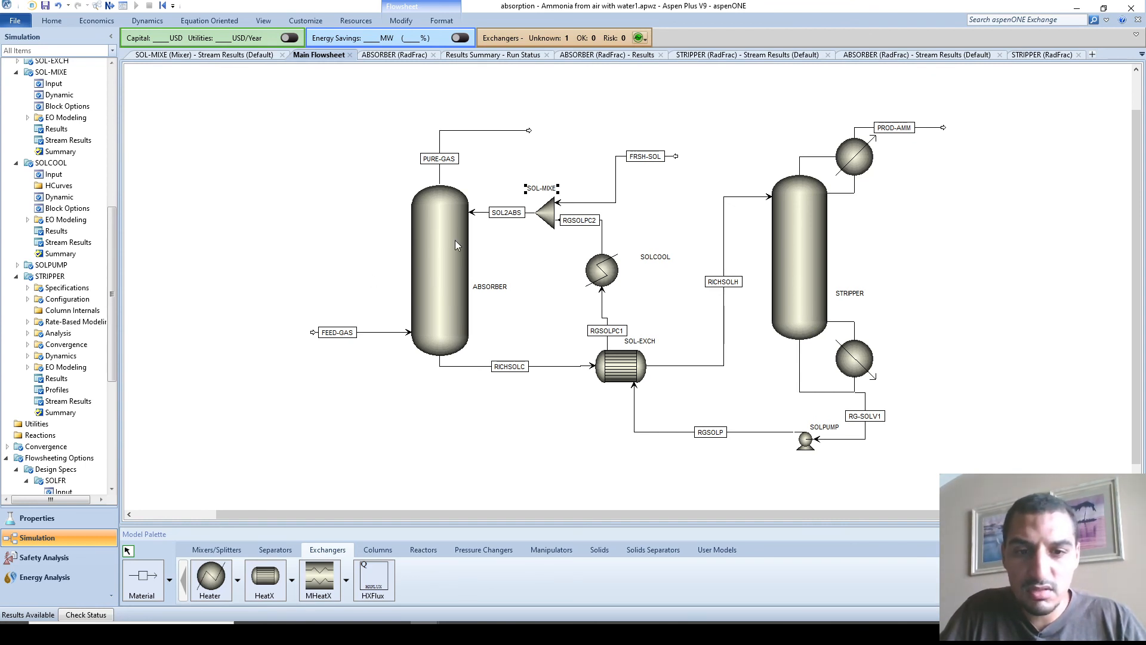
click(795, 271)
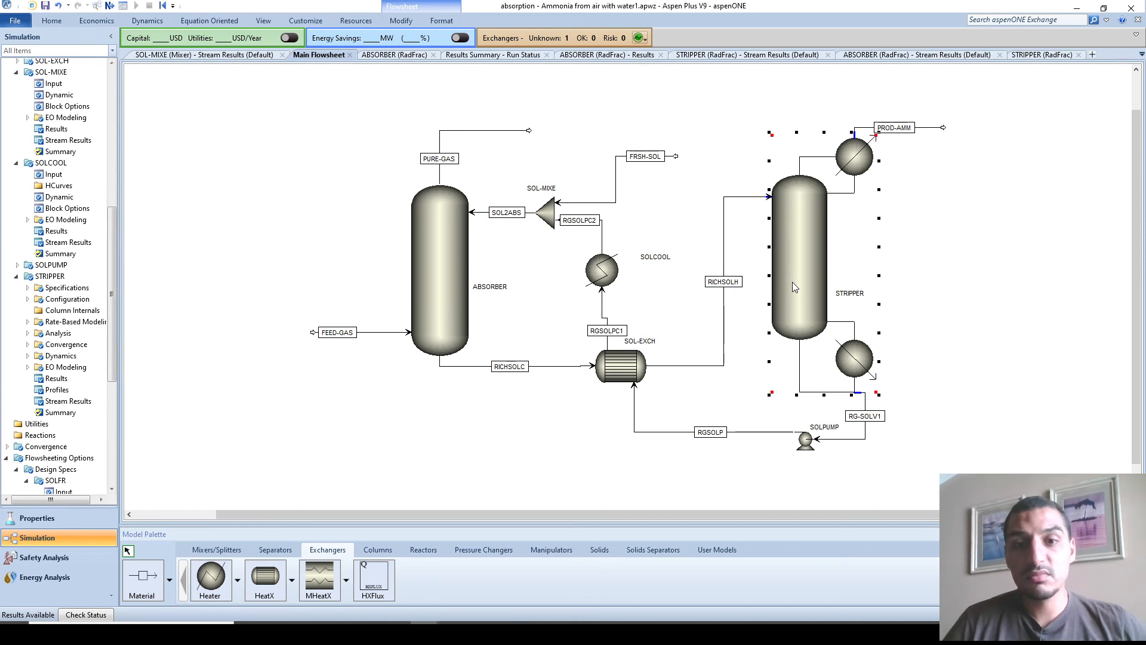
click(603, 412)
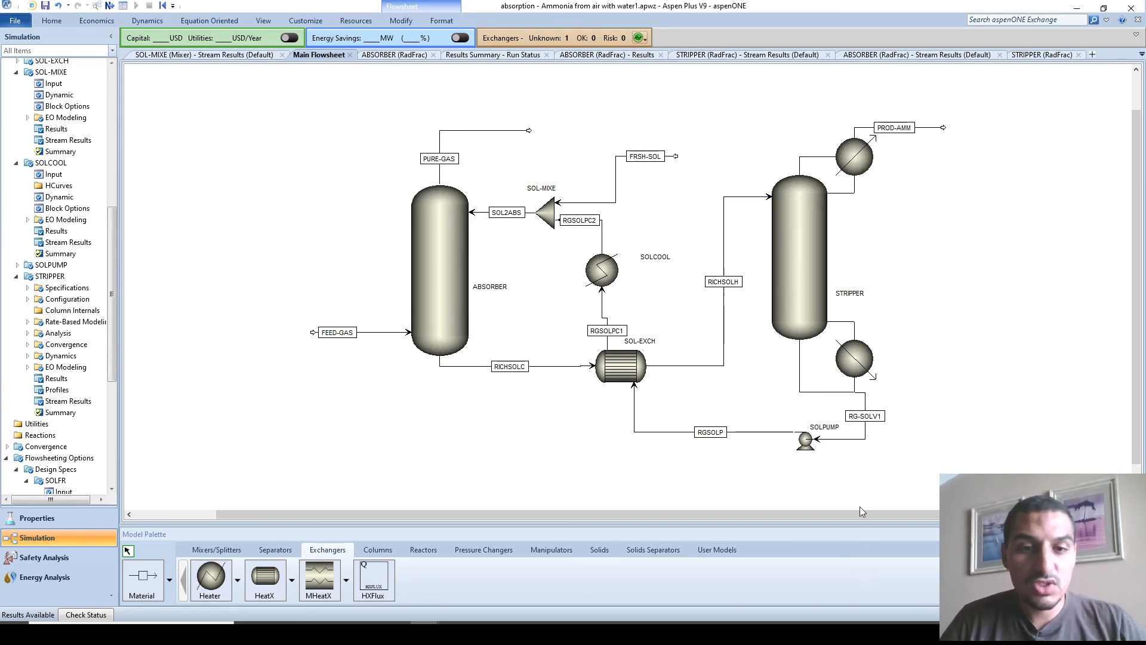
click(784, 460)
drag(784, 459, 783, 460)
click(660, 451)
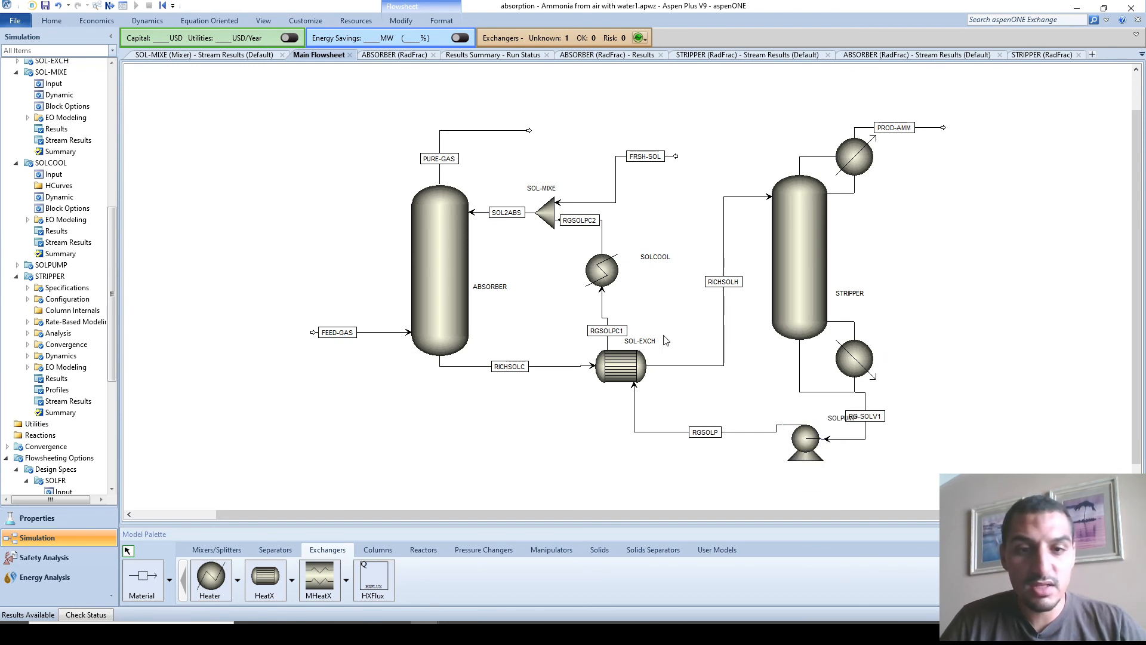